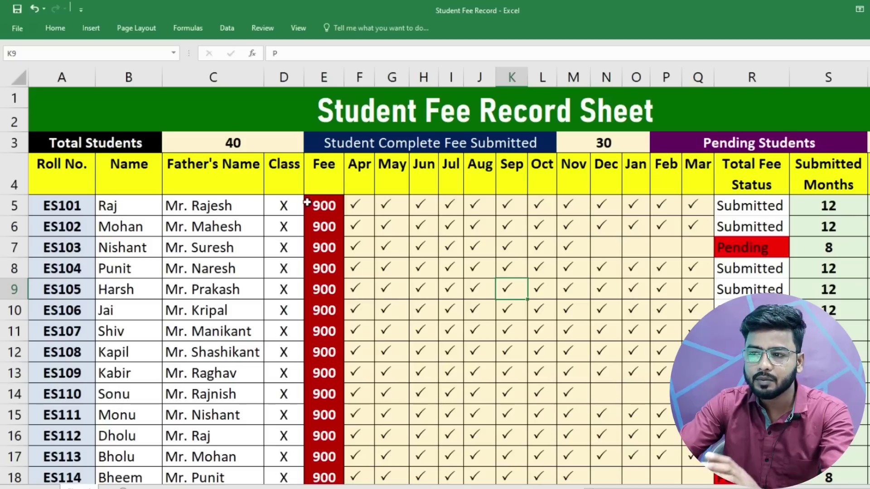
# - Review the roll numbers ES101–ES108 and the month ticks for ES101 and ES103
pyautogui.moveTo(72, 208); pyautogui.dragTo(75, 355)
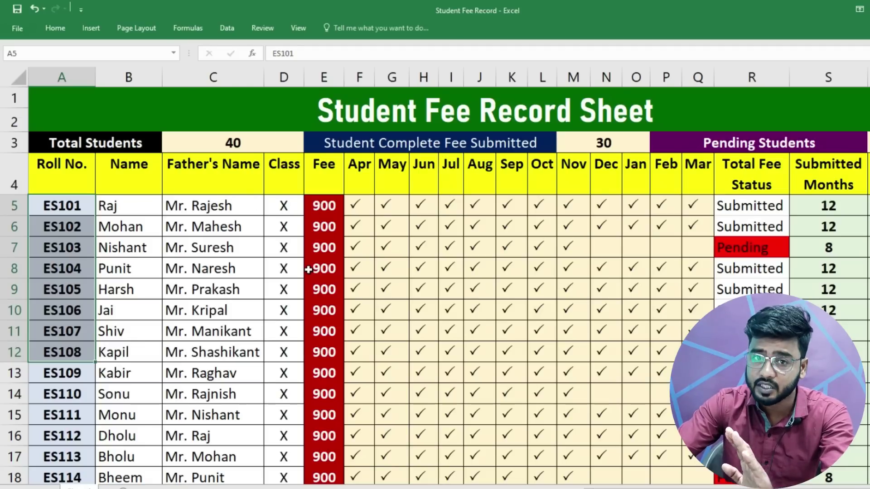
pyautogui.click(361, 207)
pyautogui.click(697, 206)
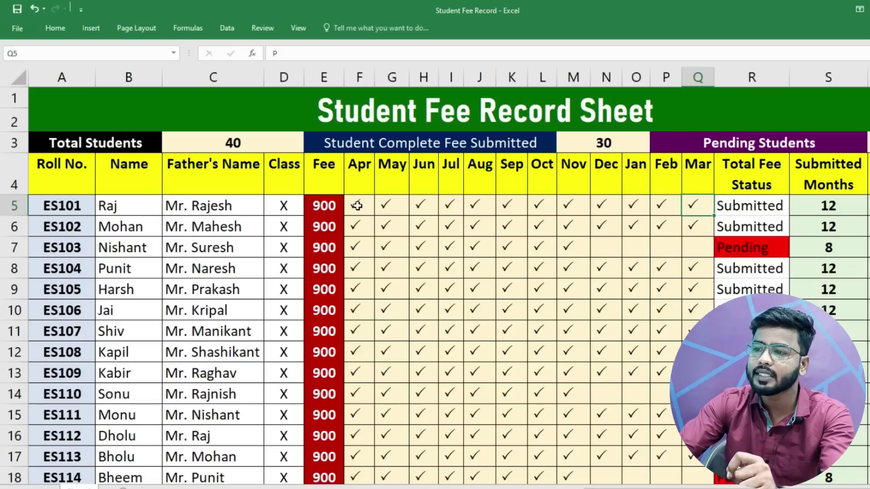
pyautogui.click(664, 206)
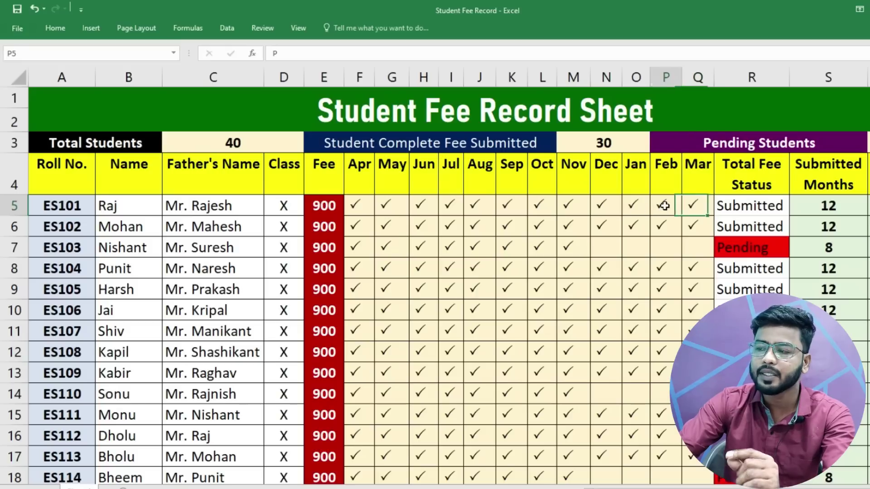
pyautogui.moveTo(599, 250); pyautogui.dragTo(697, 254)
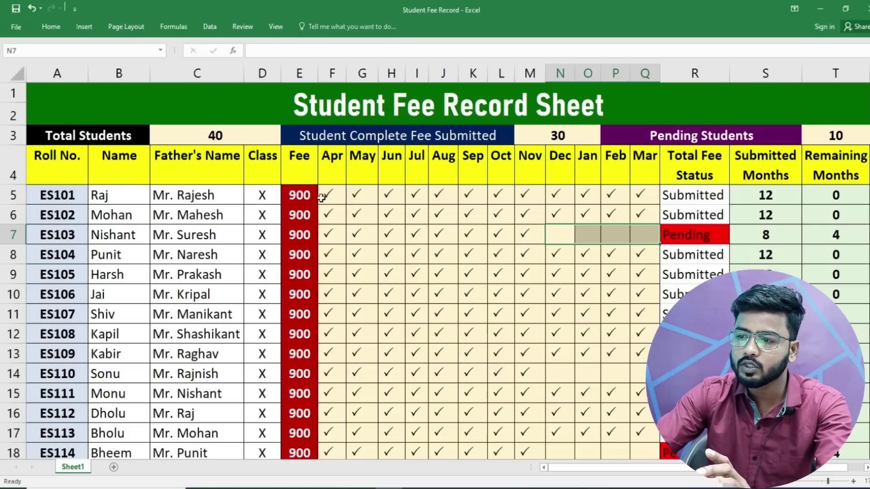
pyautogui.moveTo(322, 198); pyautogui.dragTo(643, 198)
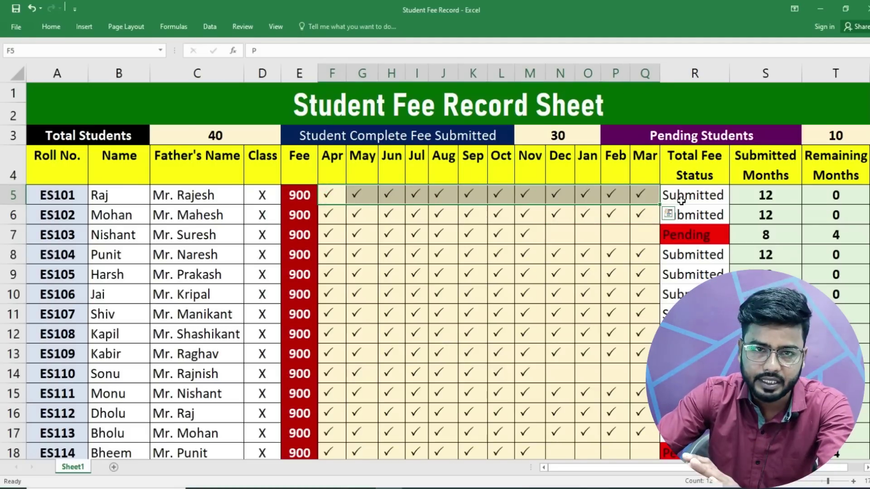
pyautogui.moveTo(565, 232); pyautogui.dragTo(643, 235)
# - Scroll down to check the fee status formula for ES139
pyautogui.scroll(-1, 635, 293)
pyautogui.scroll(-1, 635, 293)
pyautogui.scroll(-1, 635, 293)
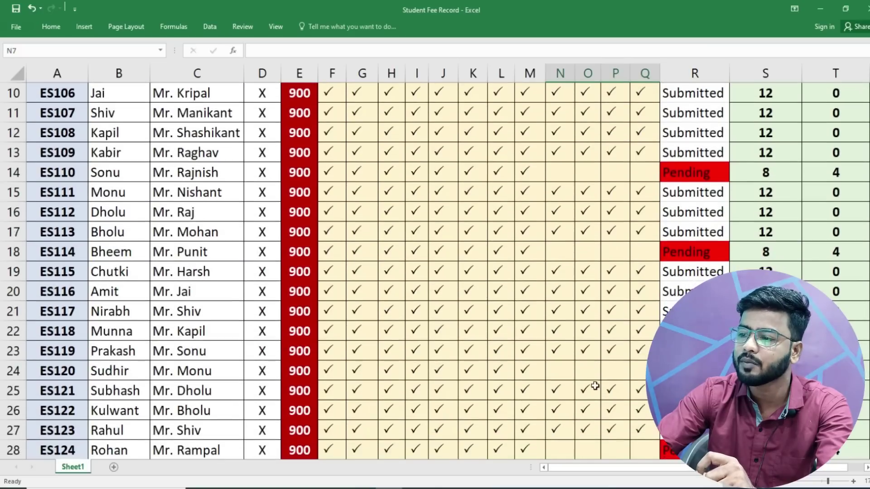
pyautogui.scroll(-2, 601, 358)
pyautogui.scroll(-2, 616, 362)
pyautogui.scroll(-1, 625, 399)
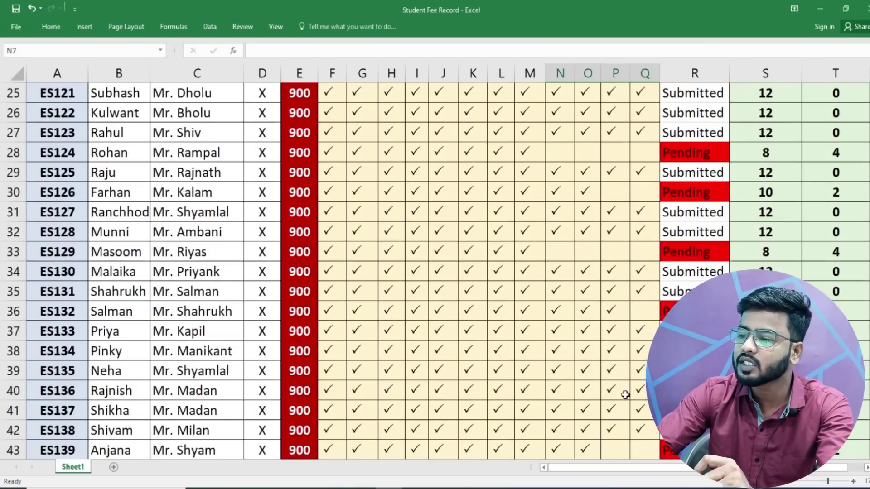
pyautogui.scroll(-1, 626, 417)
pyautogui.click(695, 391)
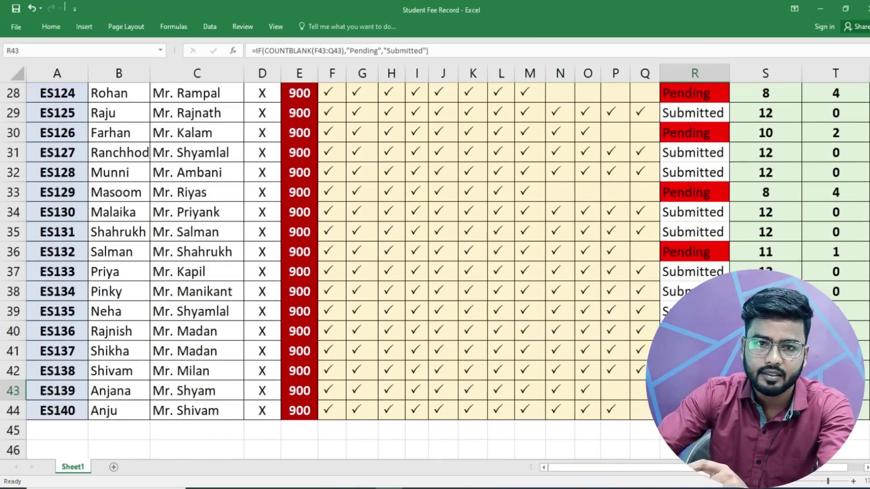
pyautogui.scroll(7, 632, 373)
pyautogui.scroll(2, 632, 372)
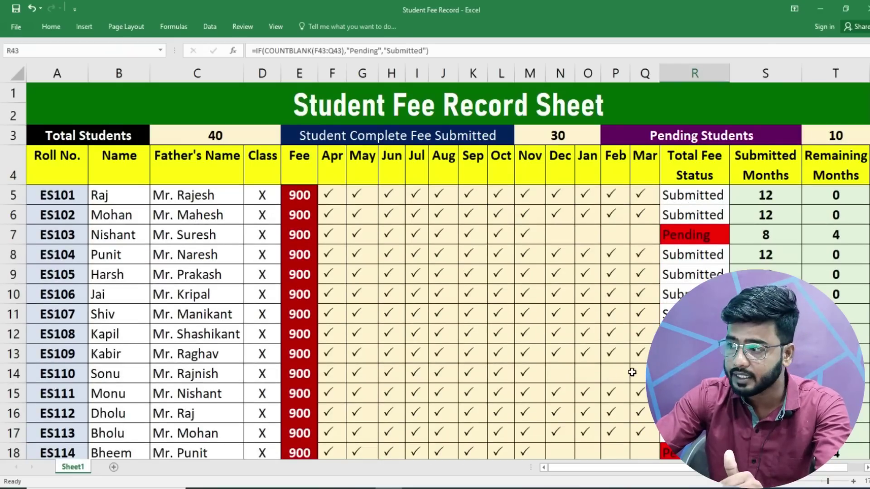
# - Inspect ES103's submitted and remaining months formulas and the student summary count formulas
pyautogui.moveTo(765, 197); pyautogui.dragTo(765, 215)
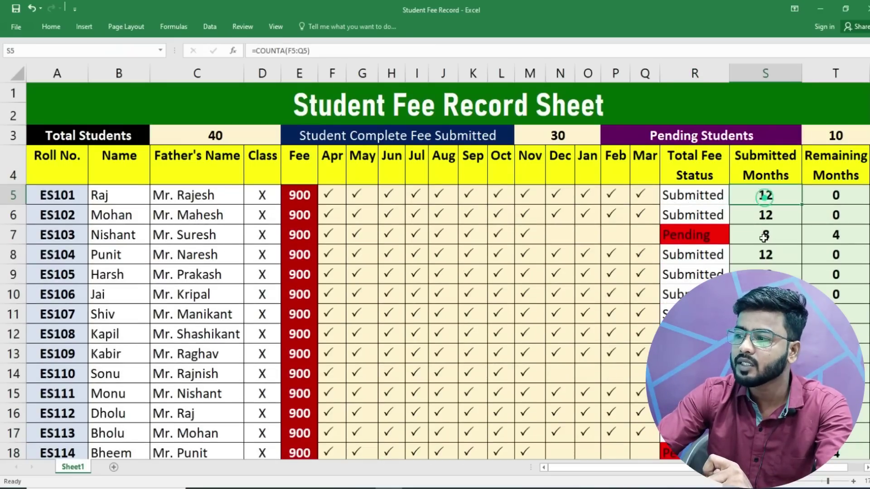
pyautogui.click(763, 234)
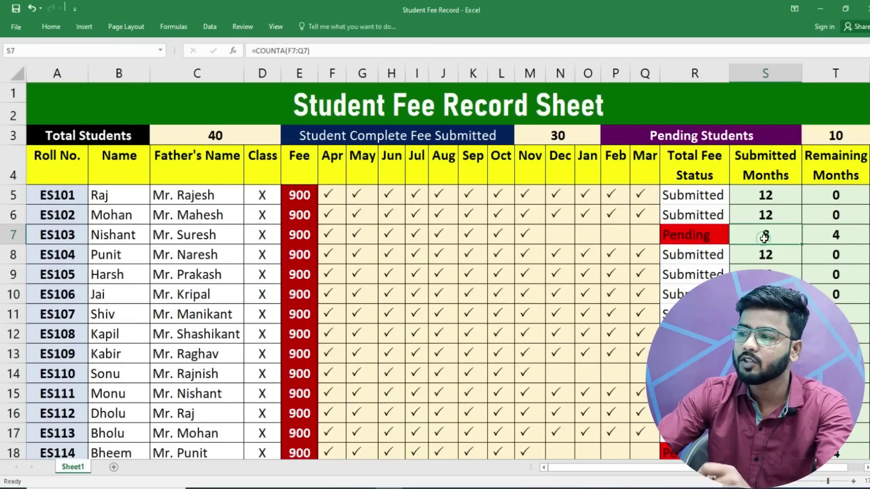
pyautogui.click(853, 237)
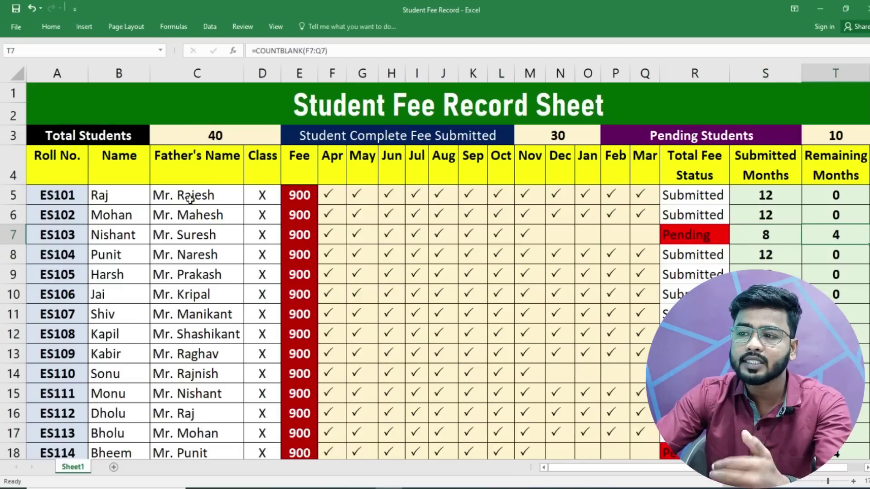
pyautogui.click(225, 135)
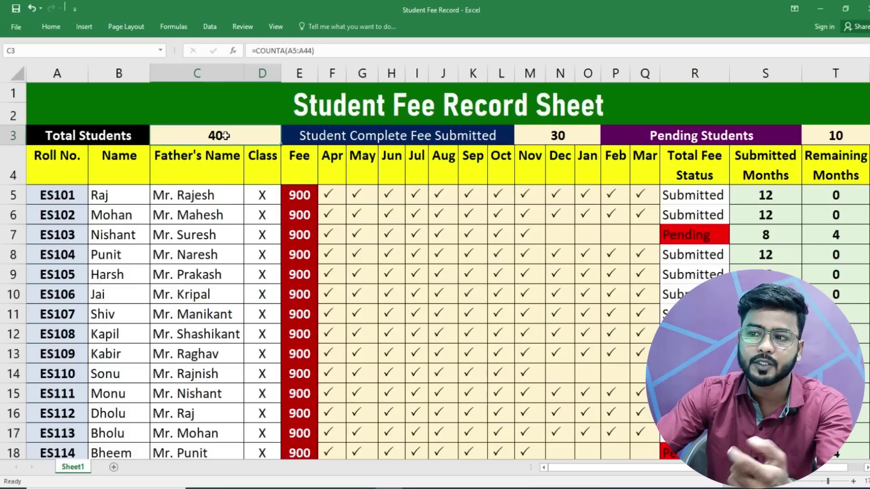
pyautogui.click(552, 136)
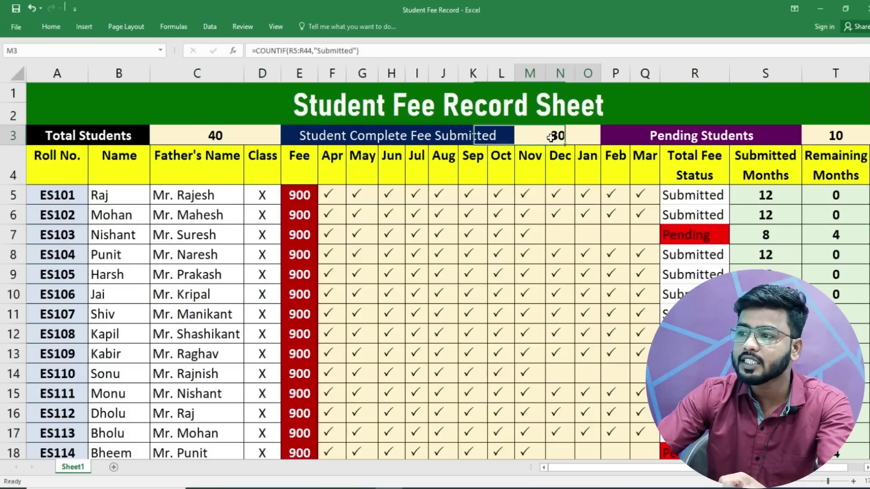
pyautogui.click(846, 139)
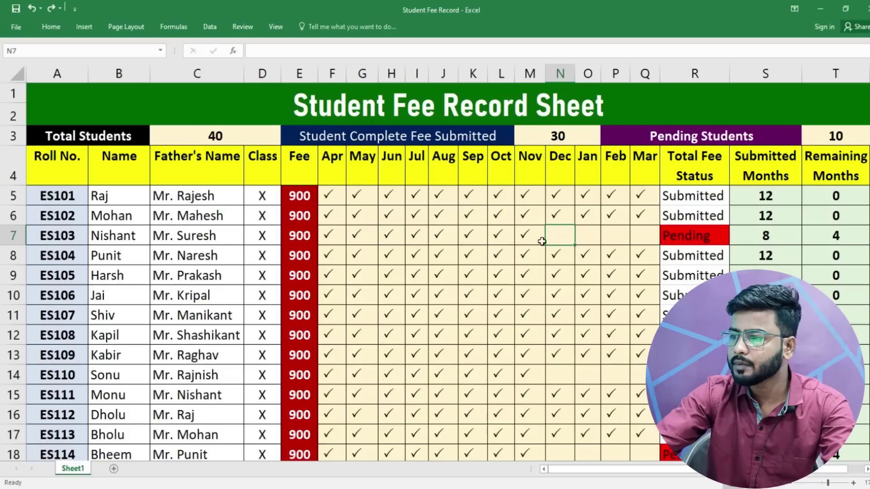
# - Mark ES103's Dec through Mar fees as paid with P
pyautogui.write('P')
pyautogui.click(587, 239)
pyautogui.write('P')
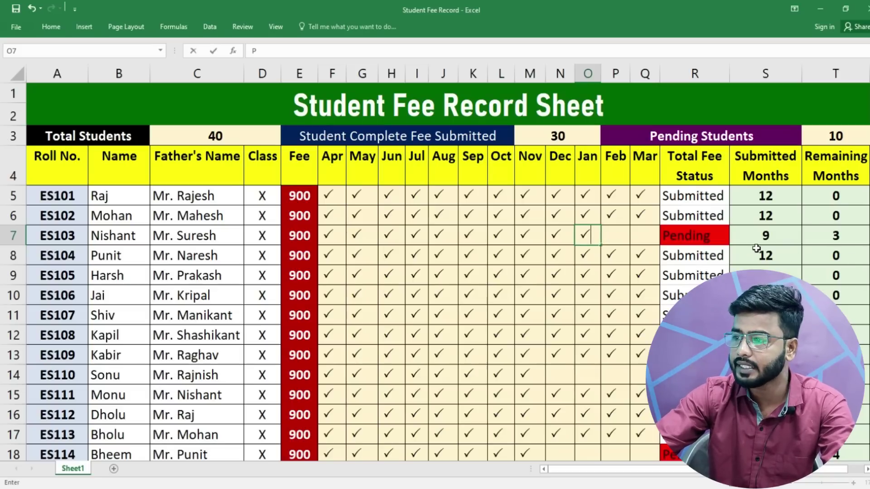
pyautogui.click(616, 240)
pyautogui.write('P')
pyautogui.click(643, 238)
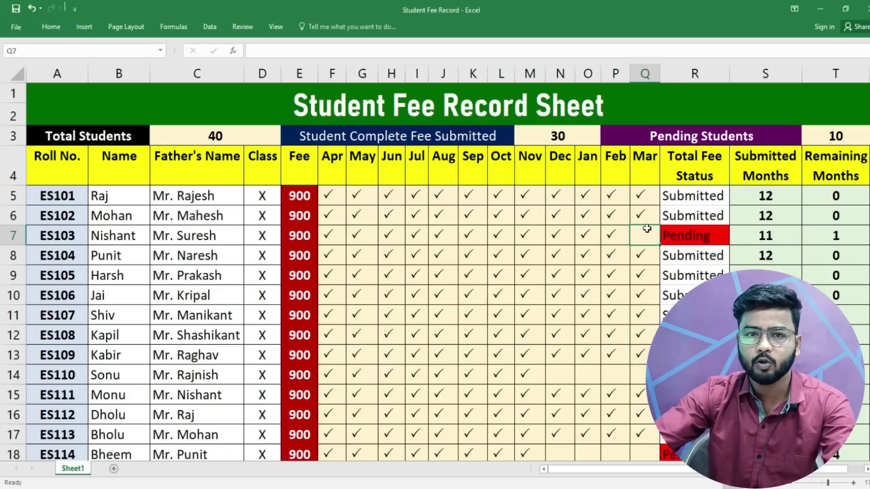
pyautogui.write('P')
pyautogui.press('Return')
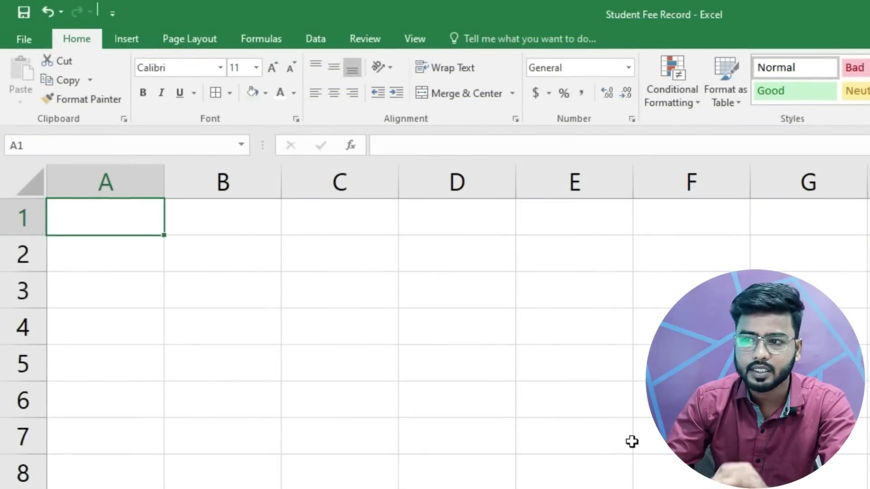
# - Enter the headings Roll No., Name and Father's Name from A3
pyautogui.click(156, 300)
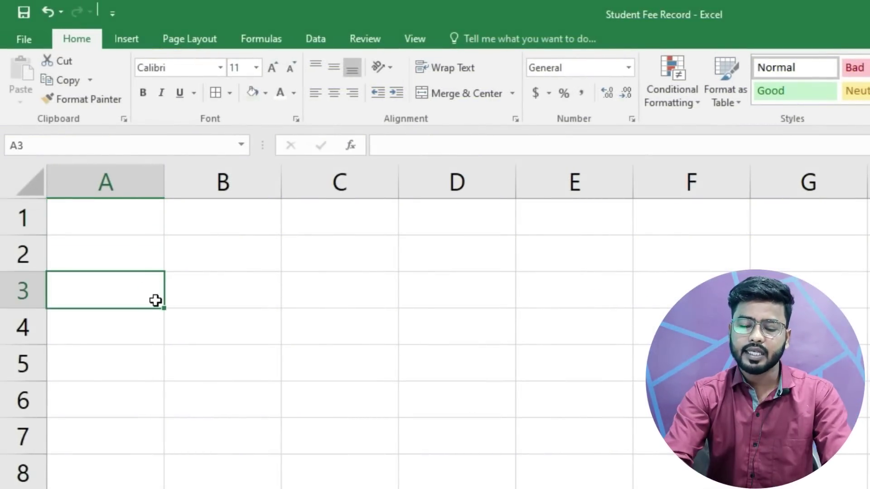
pyautogui.write('rOL')
pyautogui.press('BackSpace')
pyautogui.press('BackSpace')
pyautogui.press('BackSpace')
pyautogui.write('R')
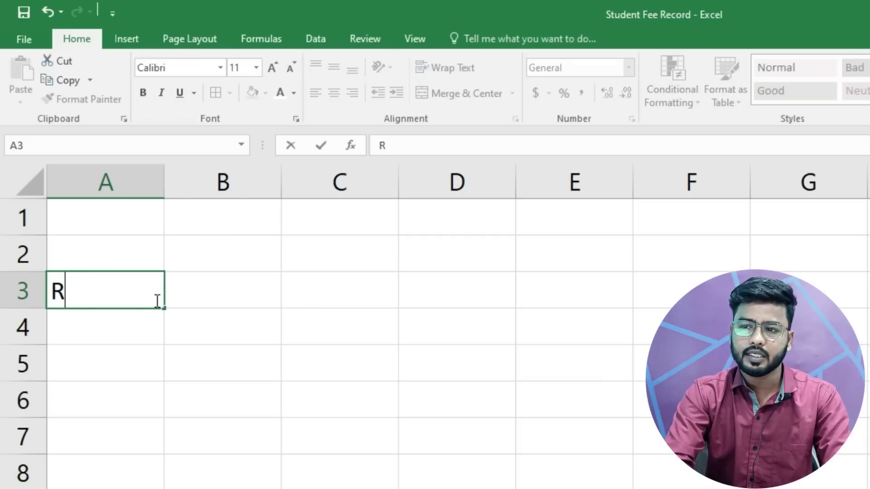
pyautogui.write('oll No.')
pyautogui.press('Tab')
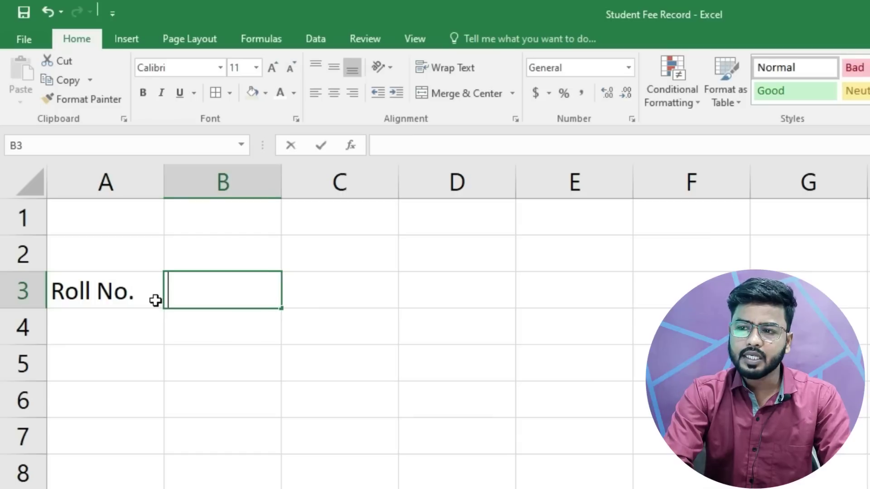
pyautogui.write('Name')
pyautogui.press('Tab')
pyautogui.write('Fat')
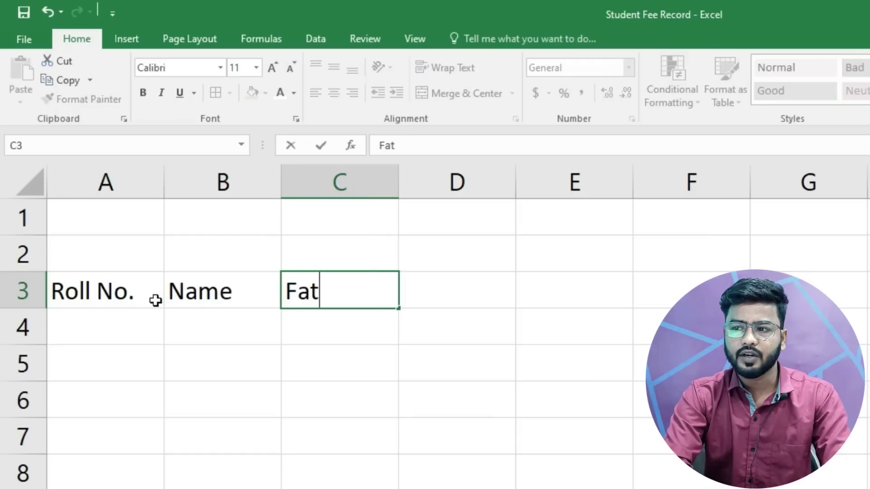
pyautogui.write("her's Name")
pyautogui.press('Tab')
# - Continue row 3 with the headings Class, Fee, Apr and May
pyautogui.write('Cla')
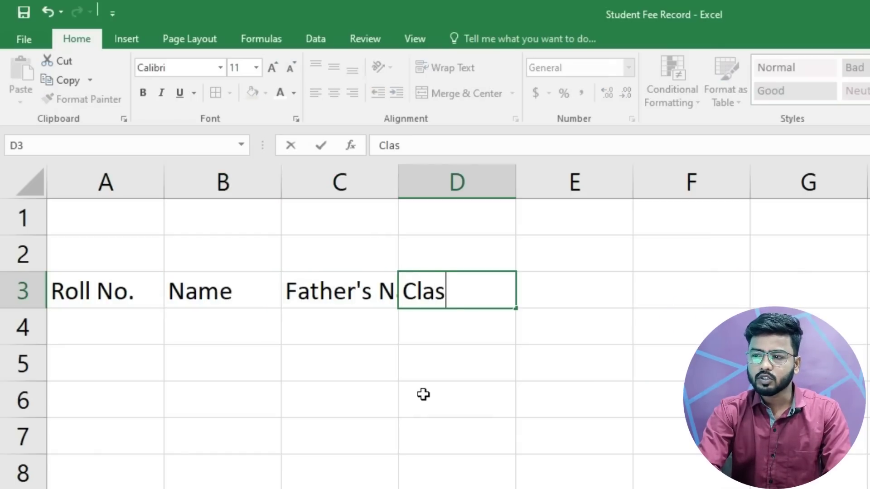
pyautogui.press('Tab')
pyautogui.write('Fee')
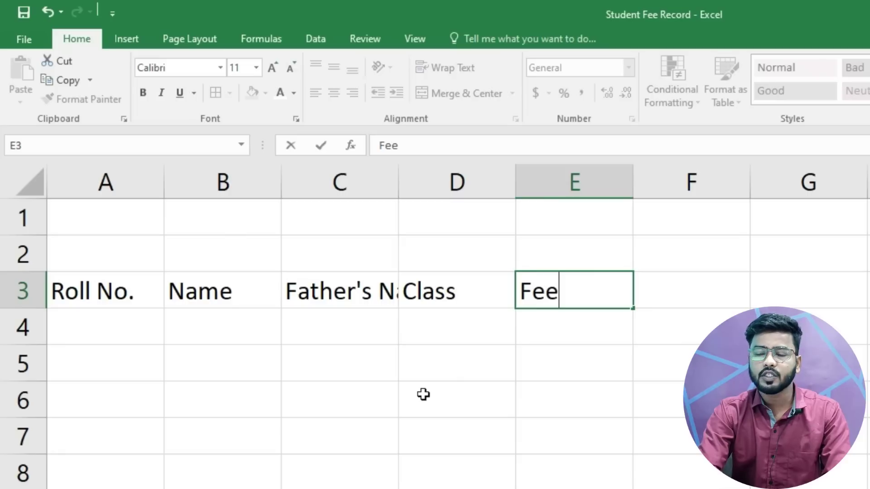
pyautogui.press('Tab')
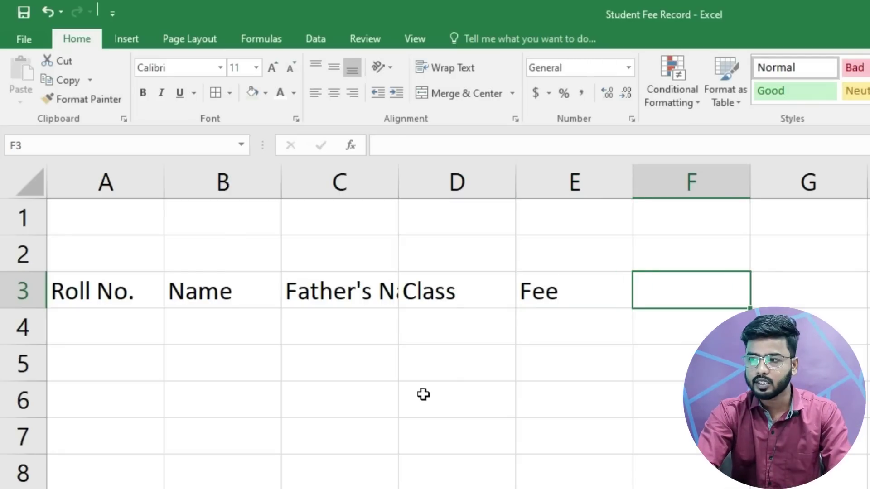
pyautogui.write('Apr')
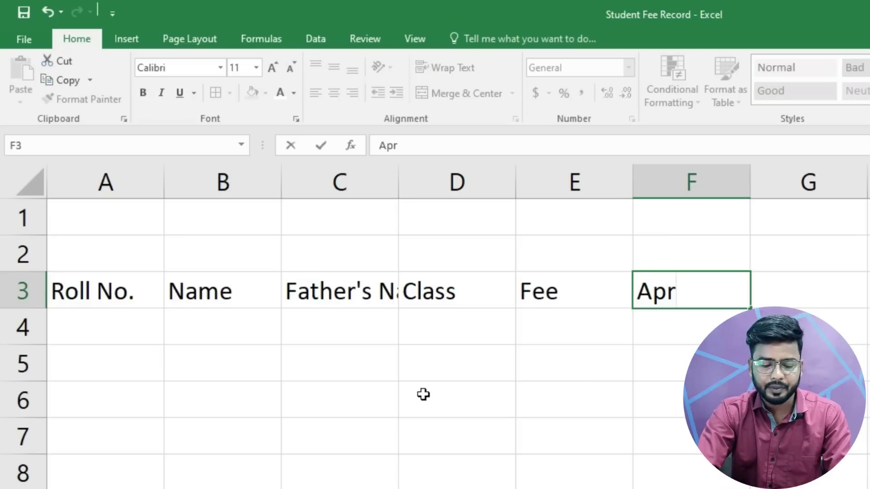
pyautogui.press('Tab')
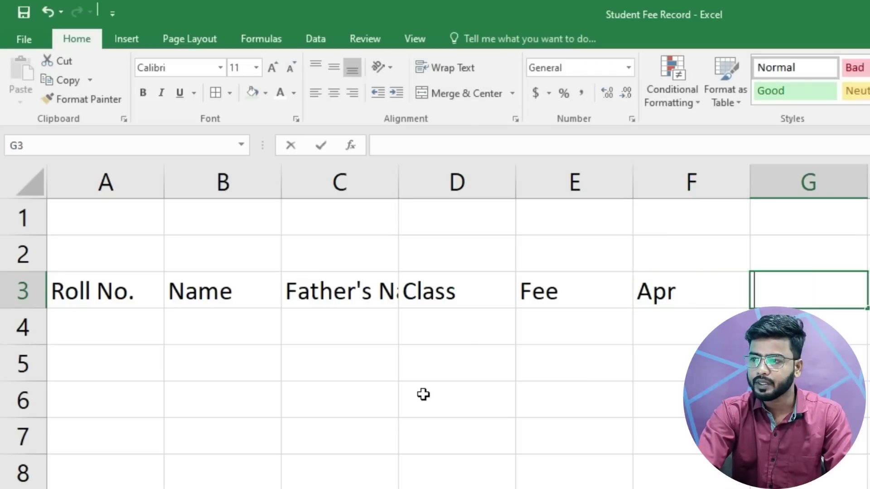
pyautogui.write('May')
pyautogui.press('Tab')
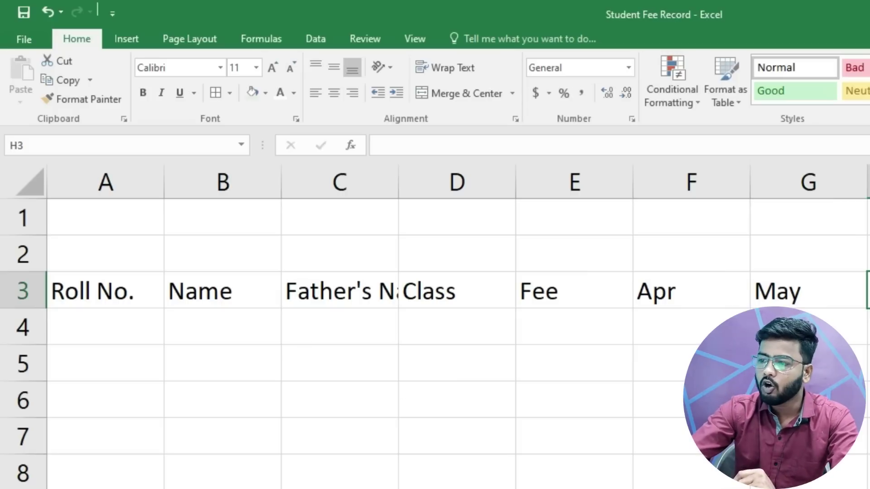
# - Fill month headings Apr through Mar across F3:Q3 and AutoFit those column widths
pyautogui.moveTo(691, 295); pyautogui.dragTo(773, 303)
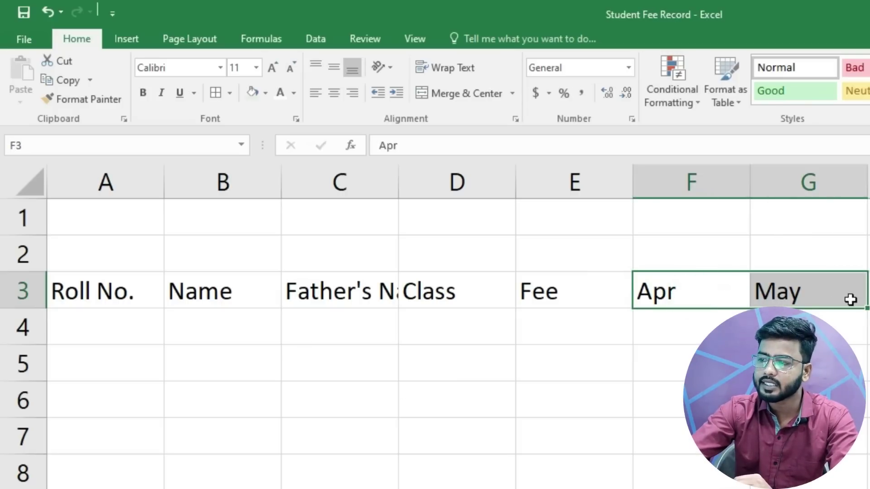
pyautogui.moveTo(866, 309); pyautogui.dragTo(824, 276)
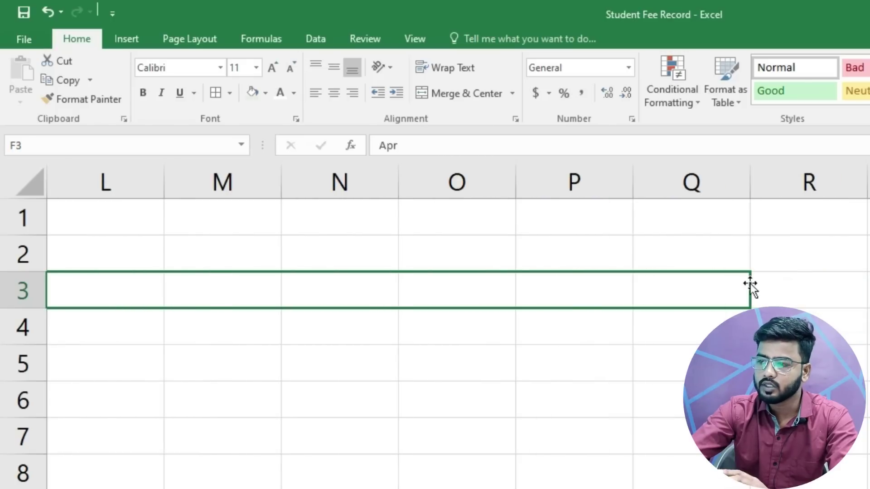
pyautogui.moveTo(825, 276); pyautogui.dragTo(750, 287)
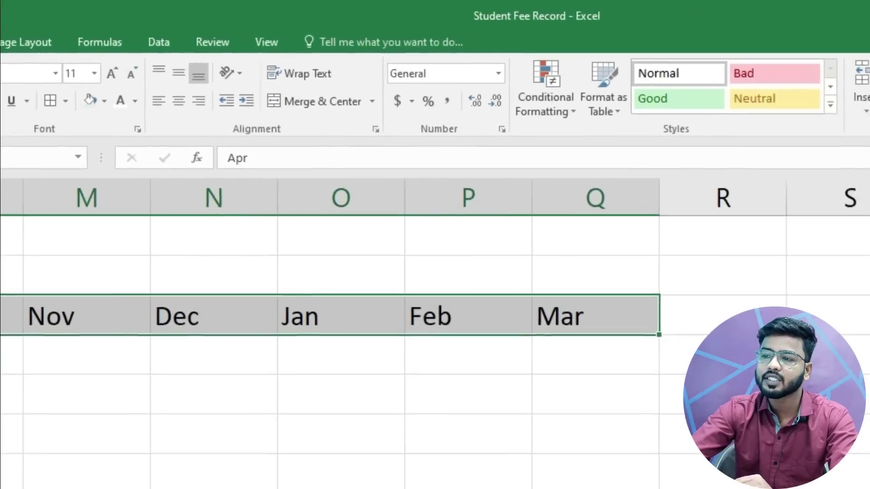
pyautogui.hscroll(-5, 435, 317)
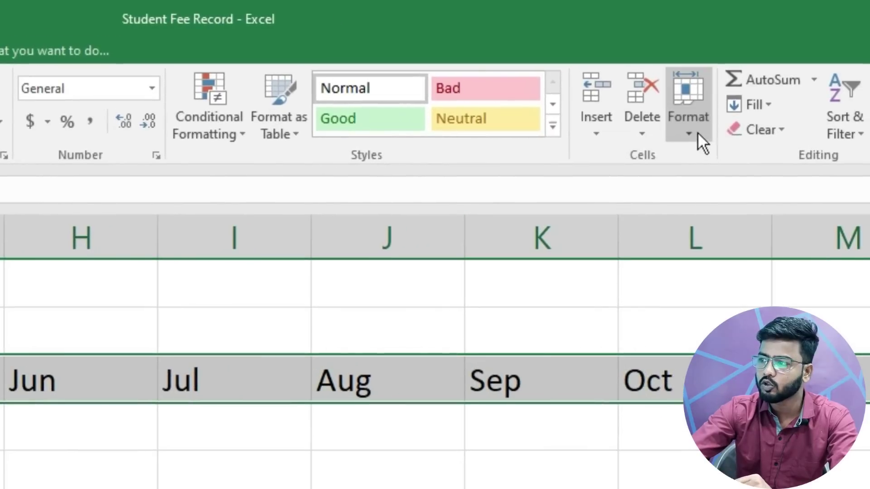
pyautogui.click(697, 132)
pyautogui.click(732, 262)
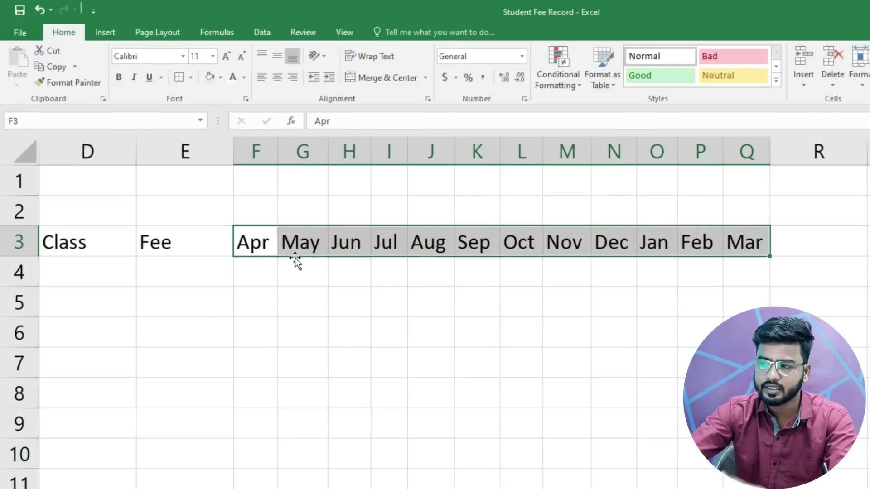
# - Enter Total Fee Status, Submitted Months and Pending Months in R3:T3, wrapped onto two lines
pyautogui.click(820, 244)
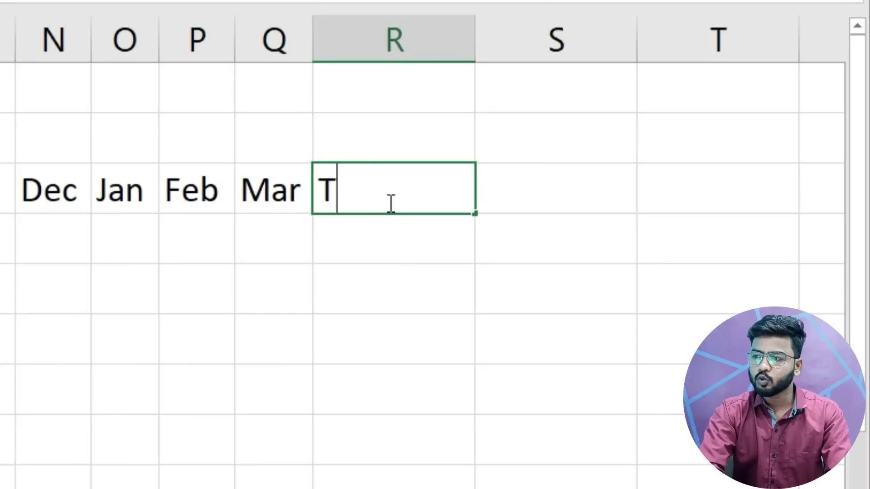
pyautogui.click(392, 198)
pyautogui.write('Total Fee S')
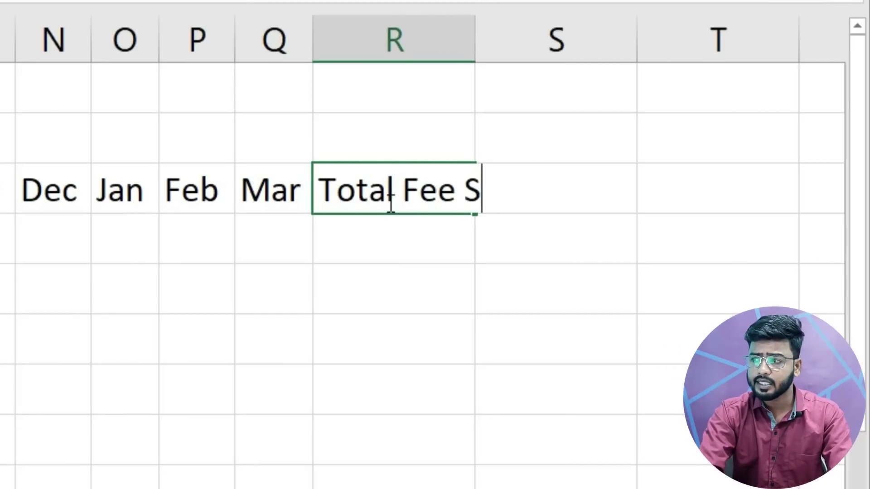
pyautogui.write('tatus')
pyautogui.press('Tab')
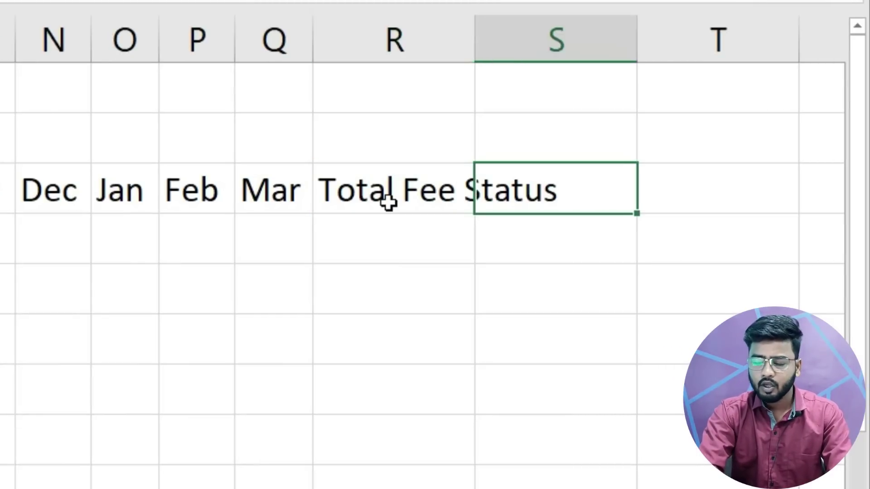
pyautogui.write('Submitt')
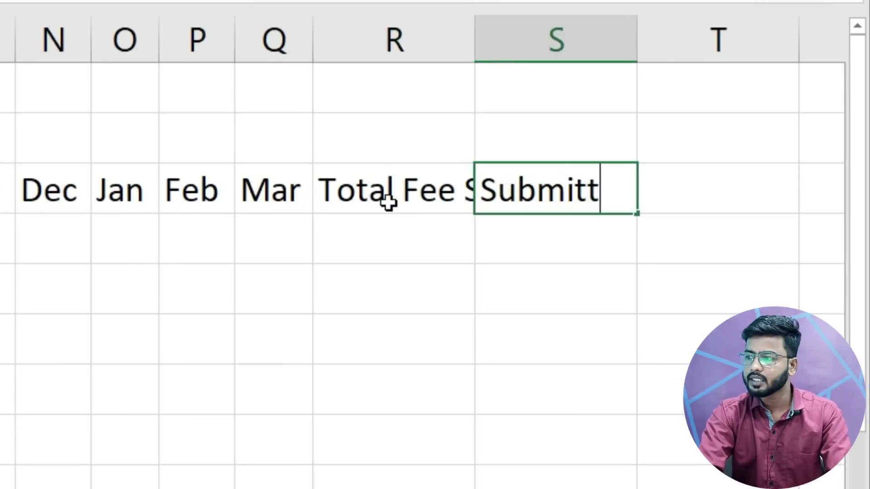
pyautogui.write('ed Month')
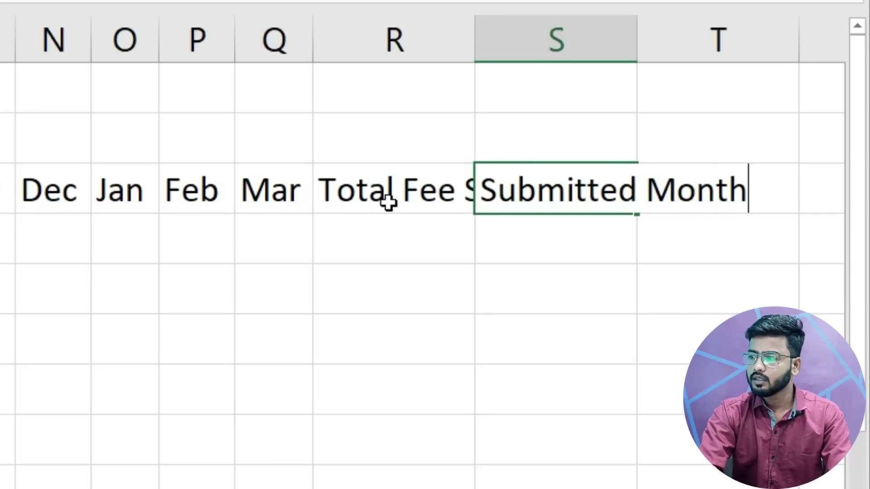
pyautogui.write('s')
pyautogui.press('Tab')
pyautogui.write('Pending Months')
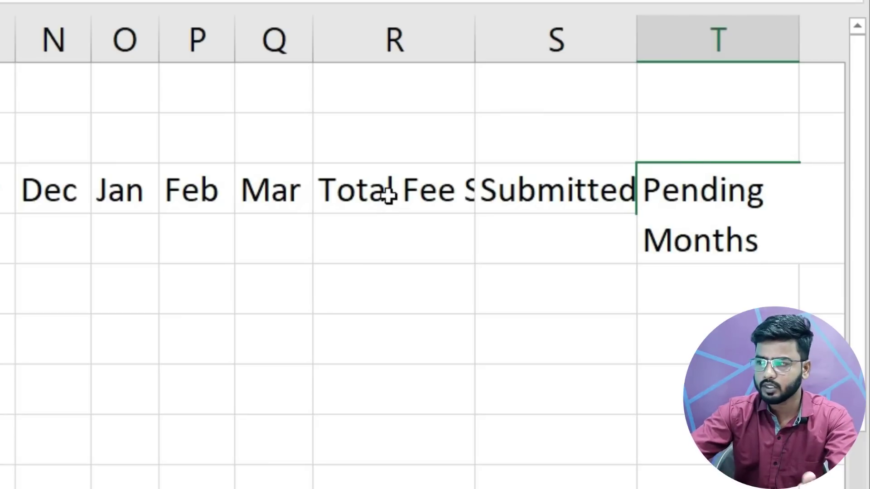
pyautogui.click(676, 431)
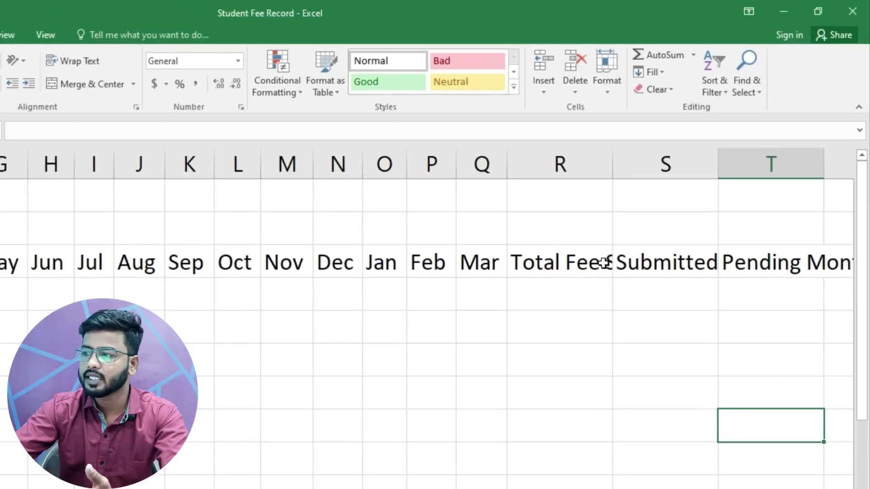
pyautogui.moveTo(604, 262); pyautogui.dragTo(822, 263)
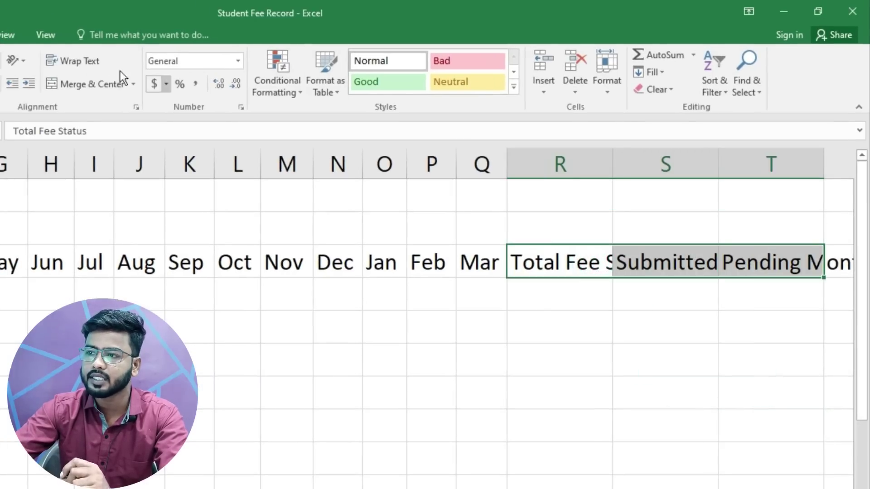
pyautogui.click(74, 61)
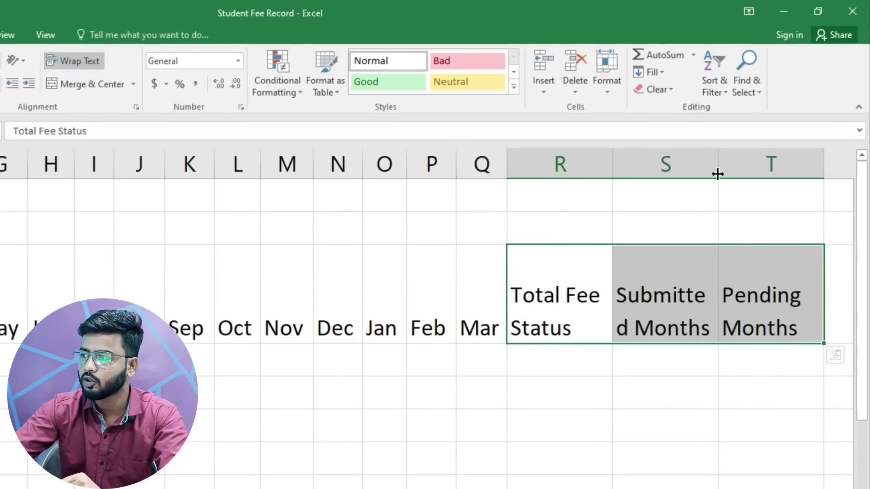
# - Widen column S for Submitted Months and AutoFit columns B through E
pyautogui.moveTo(719, 168); pyautogui.dragTo(727, 171)
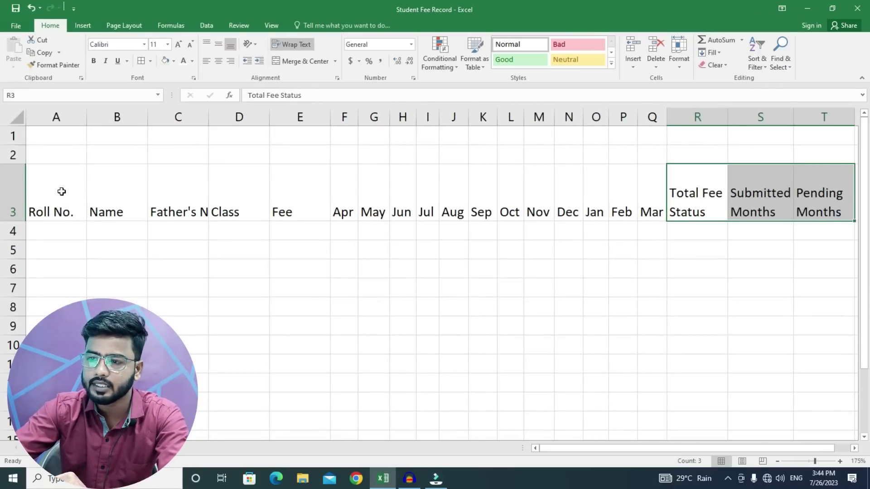
pyautogui.moveTo(124, 193); pyautogui.dragTo(292, 193)
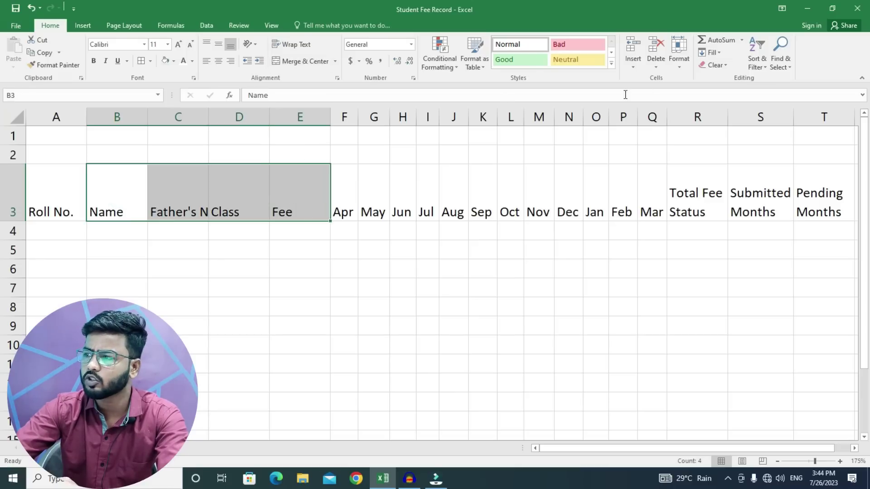
pyautogui.click(679, 52)
pyautogui.click(700, 130)
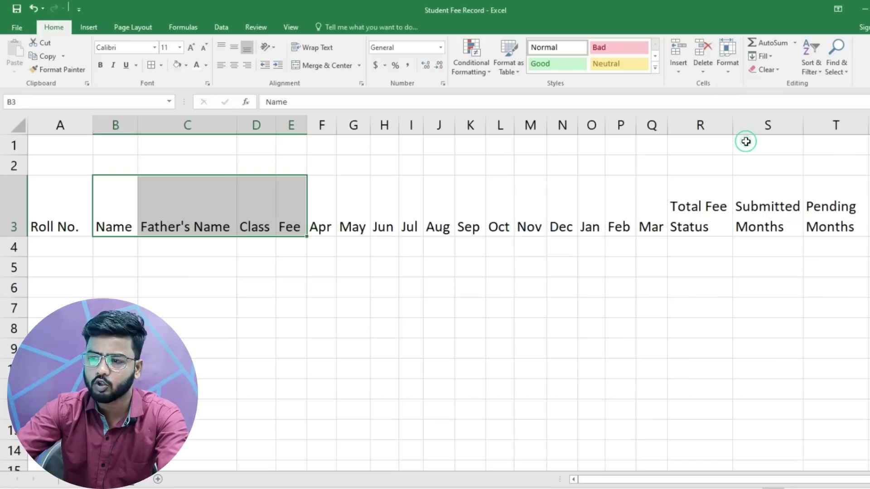
pyautogui.moveTo(197, 227)
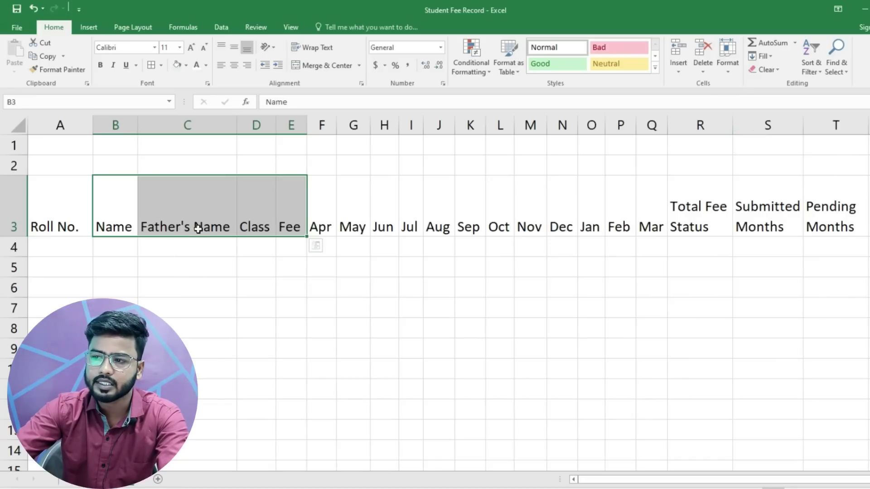
# - Format headers A3:T3 top-aligned, centred, bold, yellow-filled and bordered
pyautogui.moveTo(61, 222); pyautogui.dragTo(819, 206)
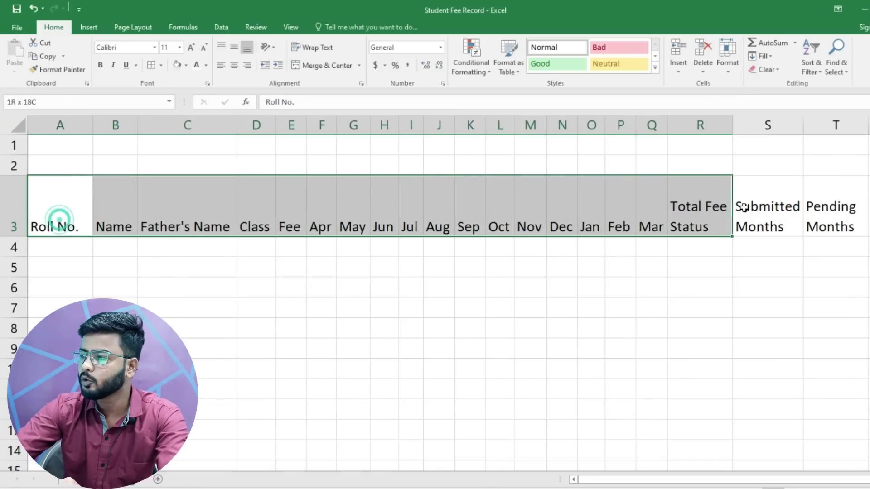
pyautogui.click(221, 47)
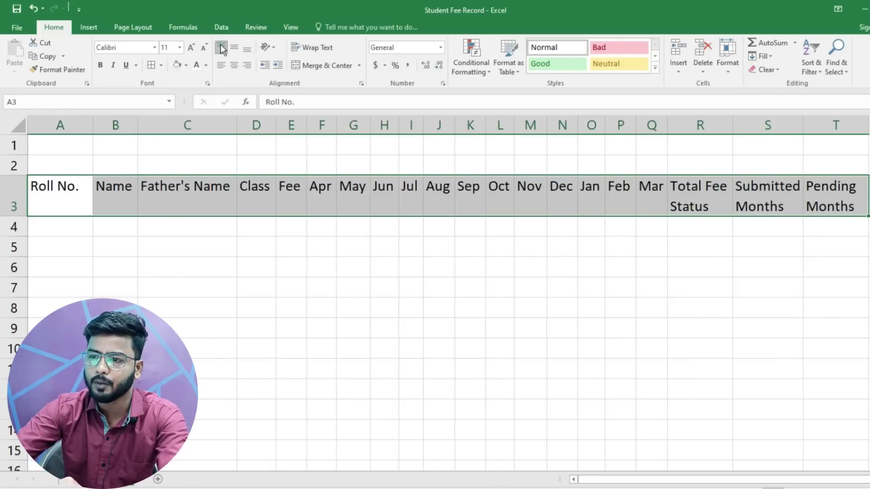
pyautogui.click(238, 66)
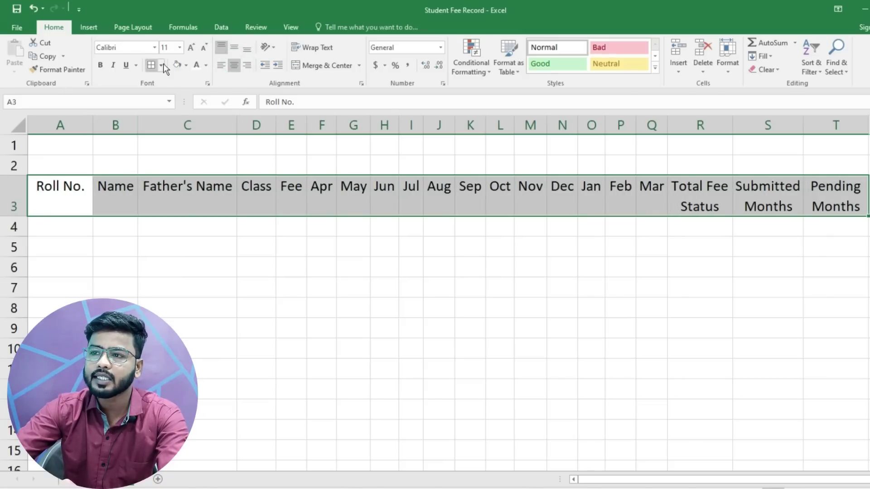
pyautogui.click(187, 66)
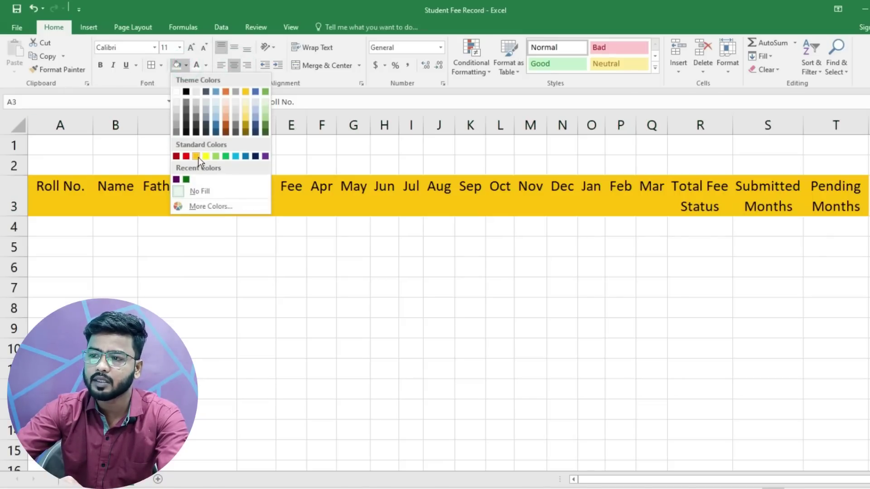
pyautogui.click(206, 156)
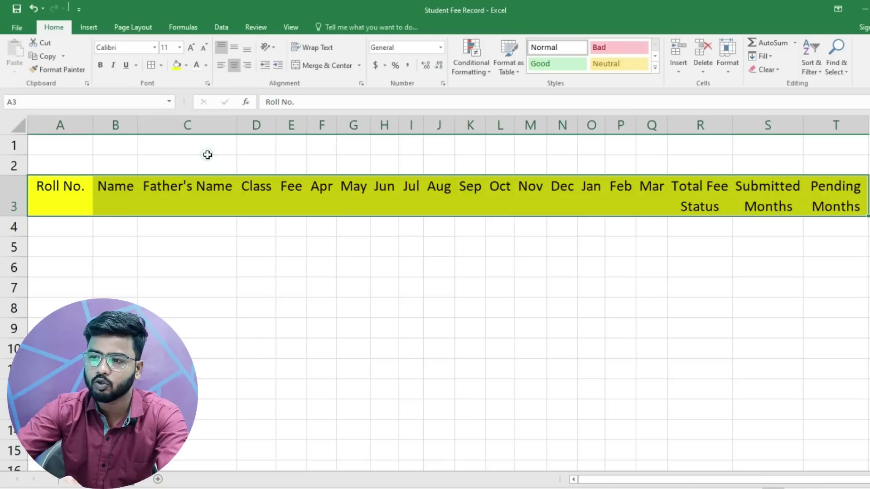
pyautogui.click(100, 65)
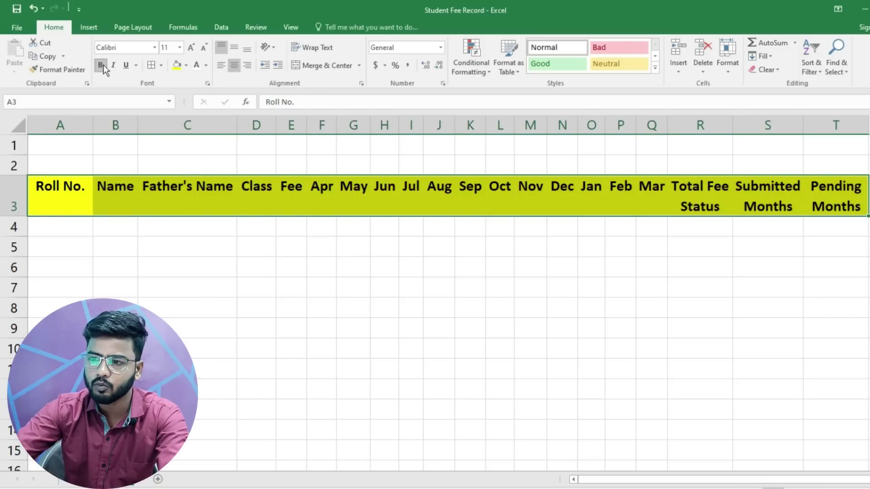
pyautogui.click(151, 64)
# - Apply All Borders to the table area from A3 down to about S43
pyautogui.moveTo(66, 195); pyautogui.dragTo(768, 453)
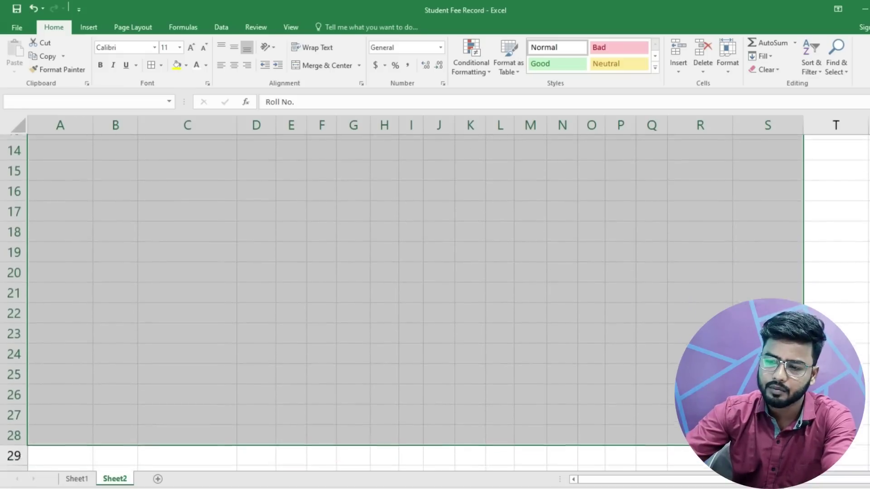
pyautogui.moveTo(768, 453); pyautogui.dragTo(392, 330)
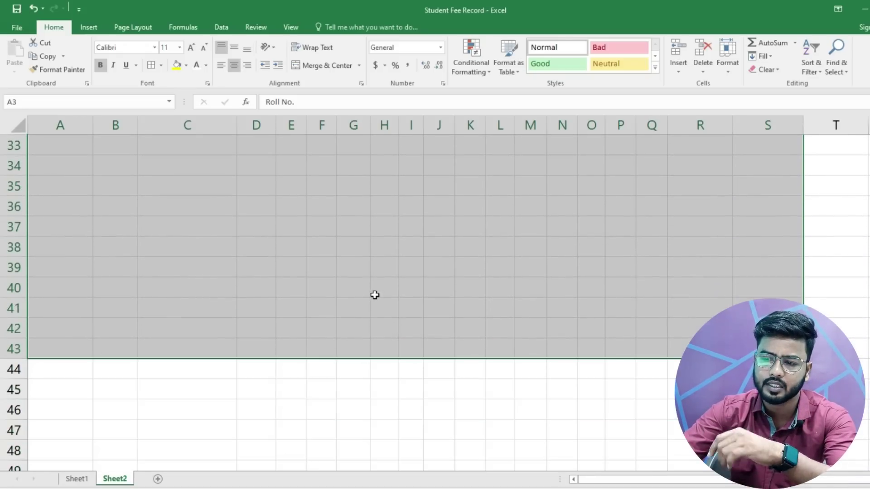
pyautogui.click(154, 66)
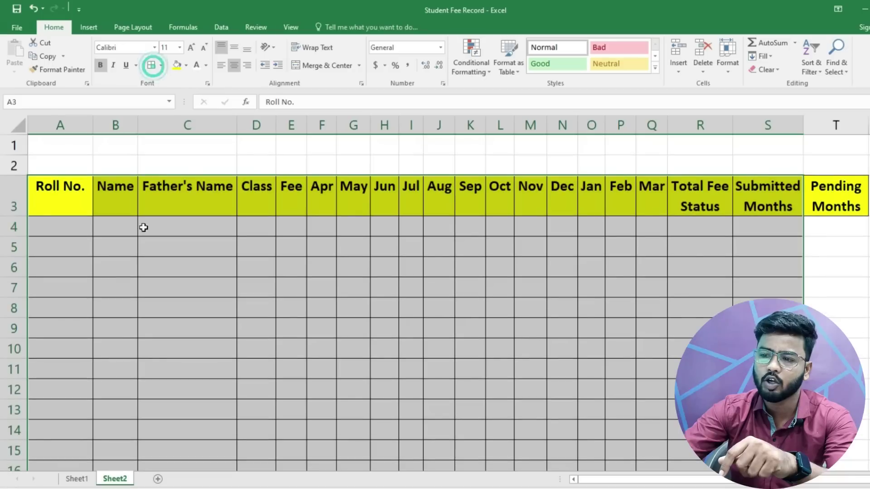
pyautogui.click(74, 235)
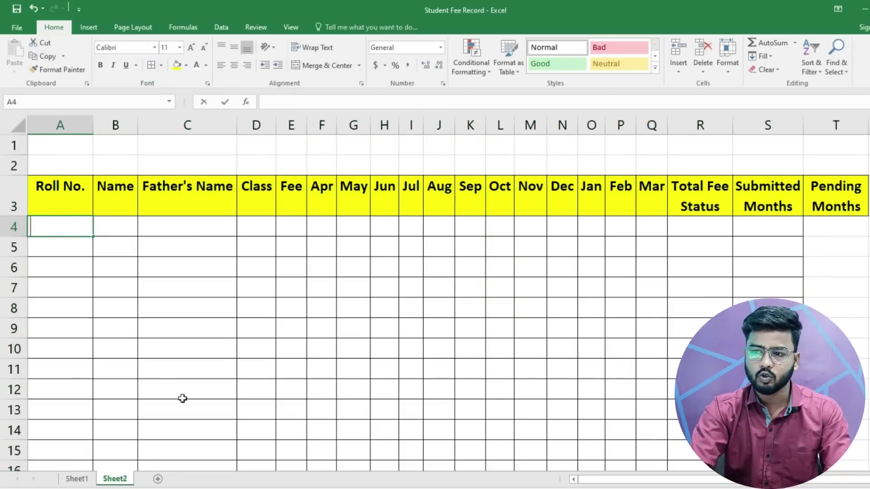
# - Enter ES1 and ES2 in A4:A5, fill the series down column A, and narrow column A
pyautogui.write('ES1')
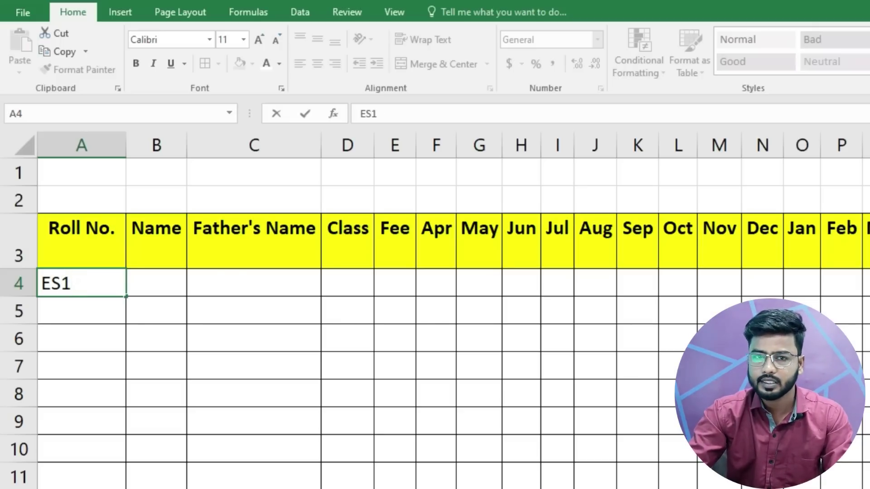
pyautogui.press('Return')
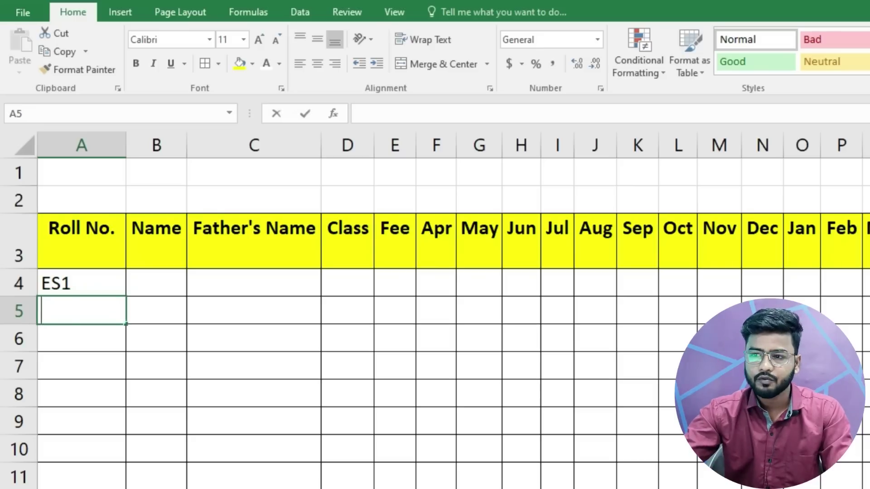
pyautogui.write('ES2')
pyautogui.press('Return')
pyautogui.moveTo(91, 284); pyautogui.dragTo(124, 485)
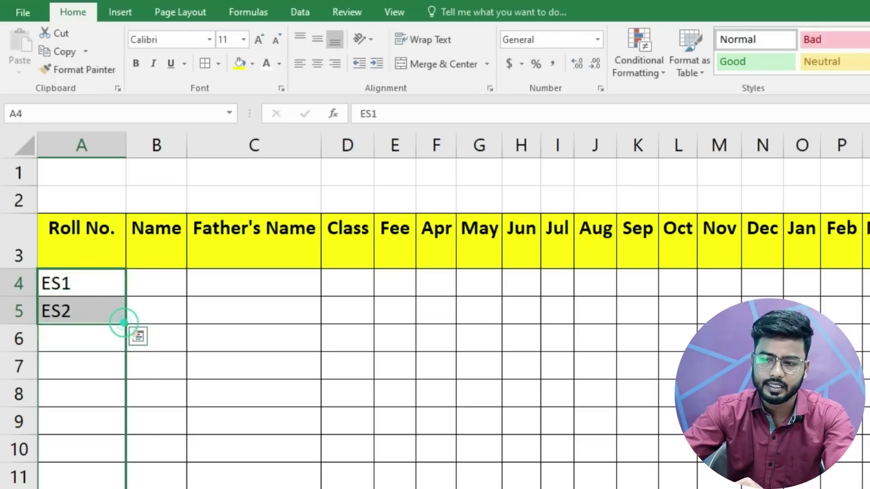
pyautogui.moveTo(123, 323); pyautogui.dragTo(123, 488)
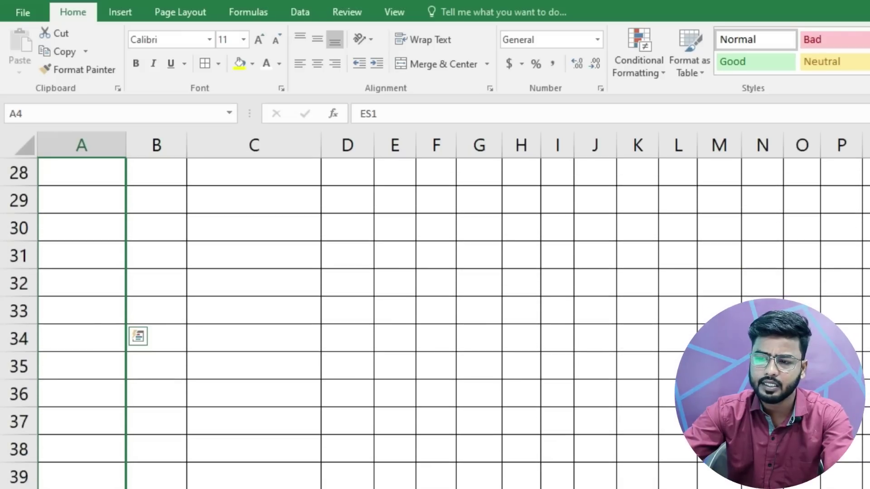
pyautogui.scroll(6, 286, 471)
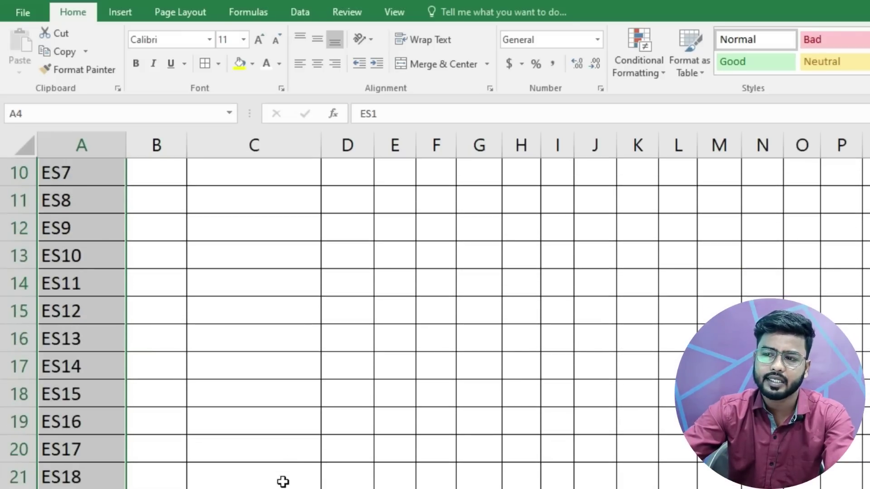
pyautogui.scroll(3, 235, 472)
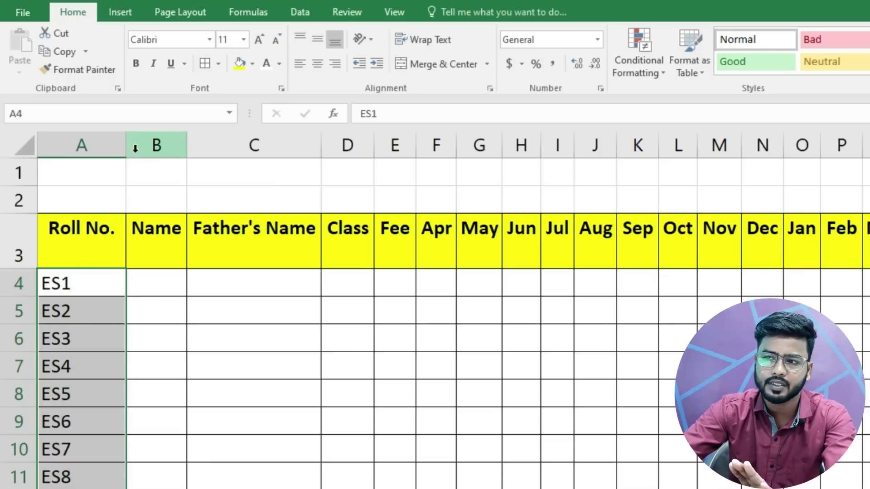
pyautogui.moveTo(123, 144); pyautogui.dragTo(113, 144)
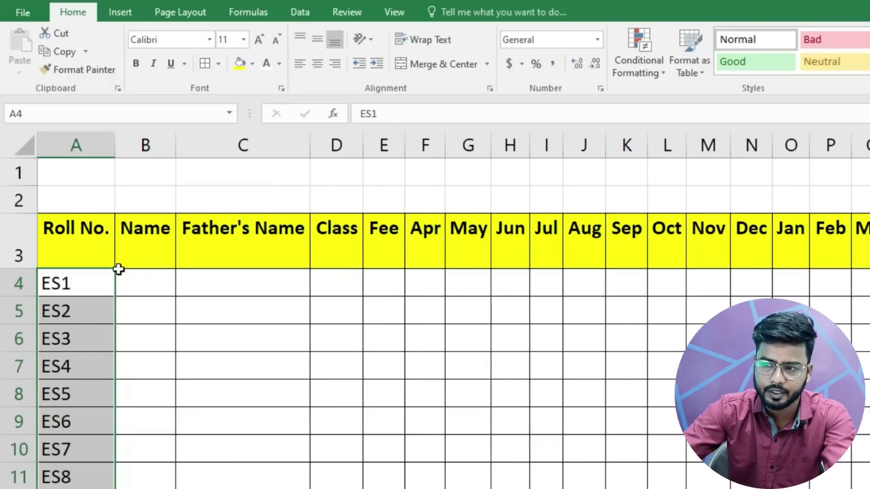
# - Widen column B and enter five students' names in B4:B8
pyautogui.click(141, 284)
pyautogui.moveTo(177, 144); pyautogui.dragTo(202, 144)
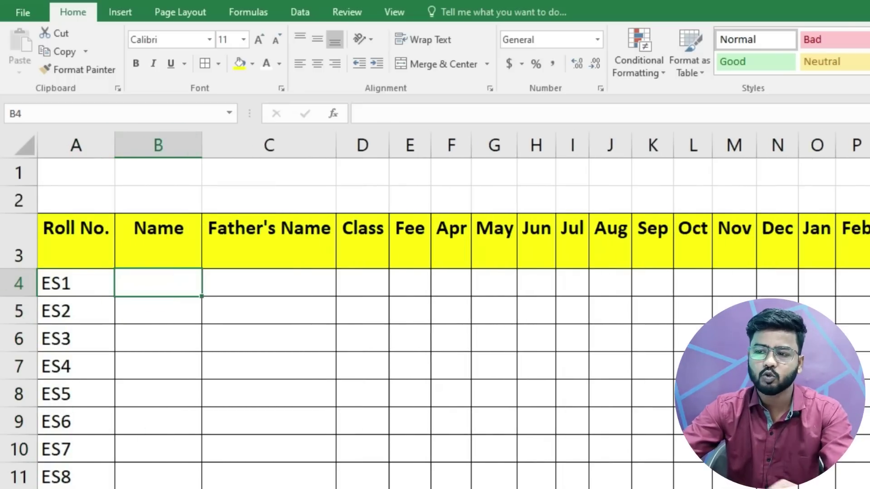
pyautogui.write('rAH')
pyautogui.press('BackSpace')
pyautogui.press('BackSpace')
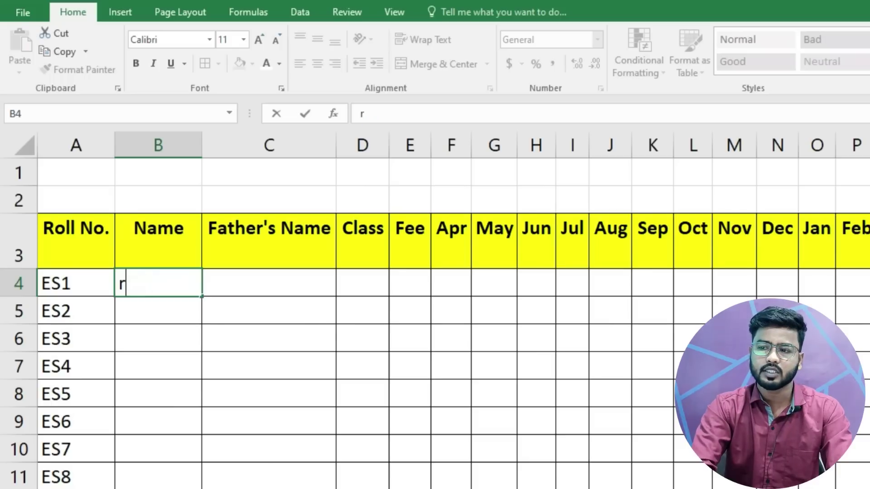
pyautogui.write('hul')
pyautogui.press('Return')
pyautogui.write('rajesh')
pyautogui.press('BackSpace')
pyautogui.press('BackSpace')
pyautogui.press('BackSpace')
pyautogui.press('BackSpace')
pyautogui.press('BackSpace')
pyautogui.press('BackSpace')
pyautogui.write('Rajesh')
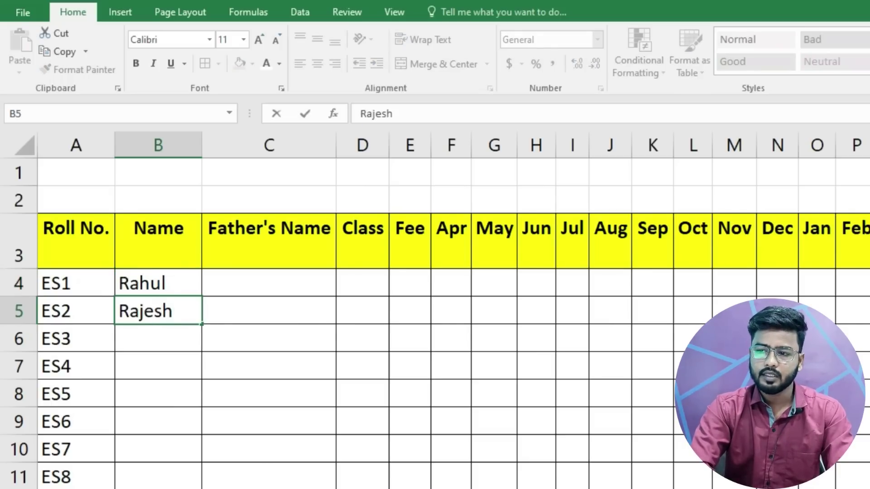
pyautogui.press('Return')
pyautogui.write('Mahes')
pyautogui.press('Return')
pyautogui.write('sur')
pyautogui.press('BackSpace')
pyautogui.press('BackSpace')
pyautogui.press('BackSpace')
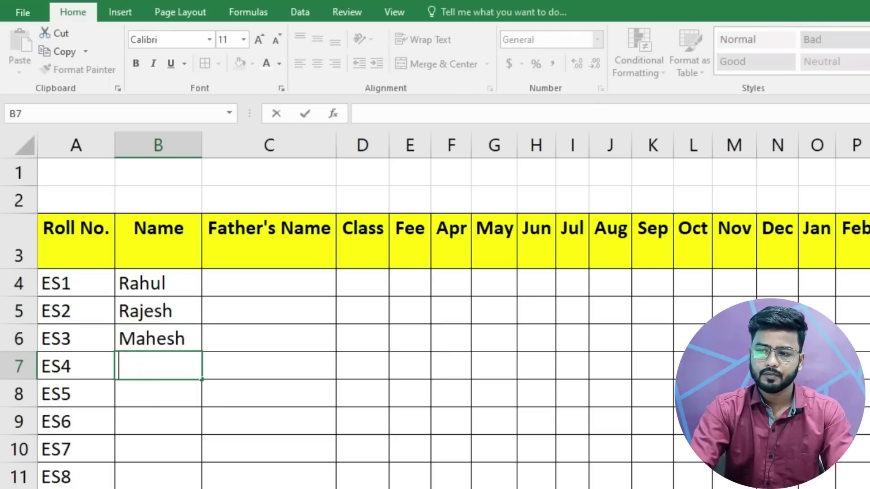
pyautogui.write('Suresh')
pyautogui.press('Return')
pyautogui.write('Harsh')
pyautogui.press('Return')
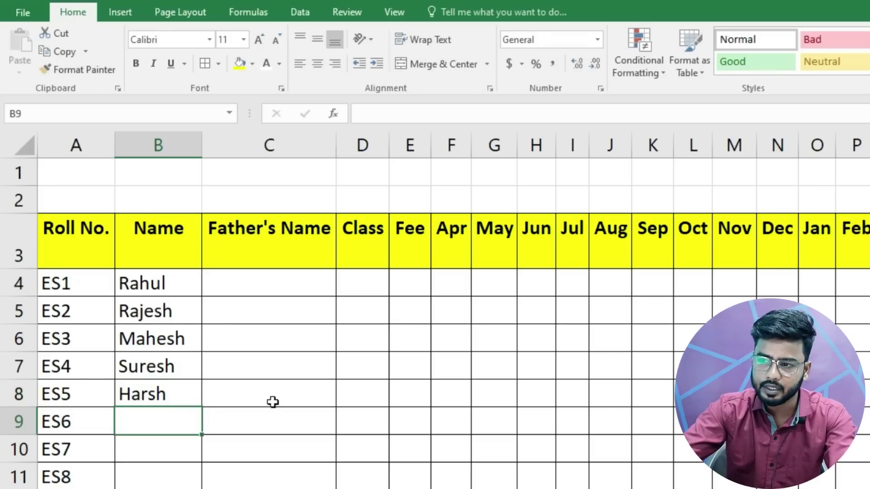
# - Enter the fathers' names in the Father's Name column starting at C4
pyautogui.click(265, 289)
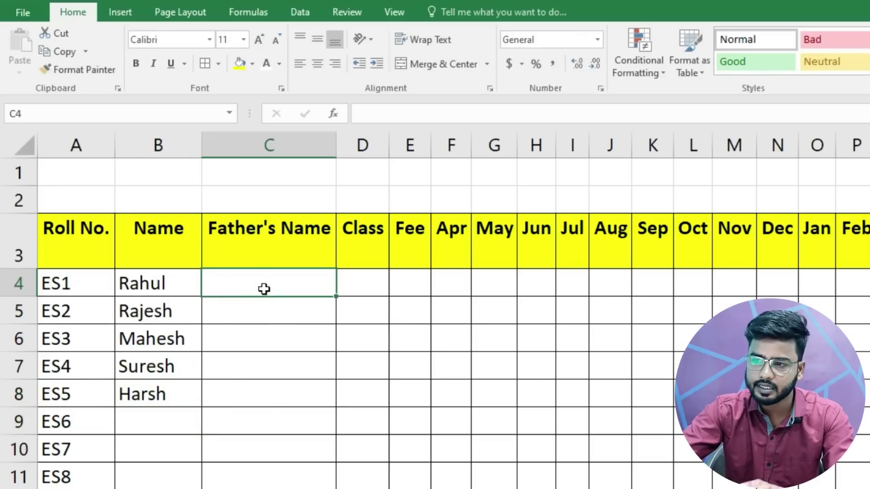
pyautogui.write('Mr')
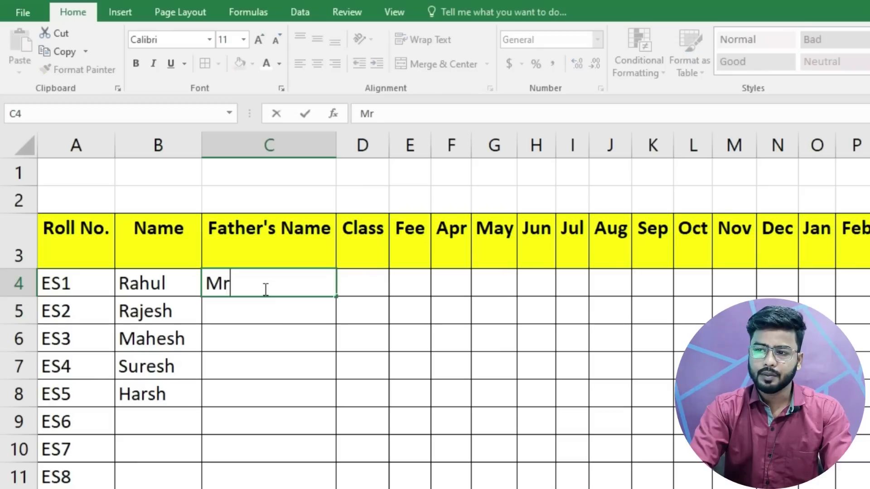
pyautogui.write('. Mohan')
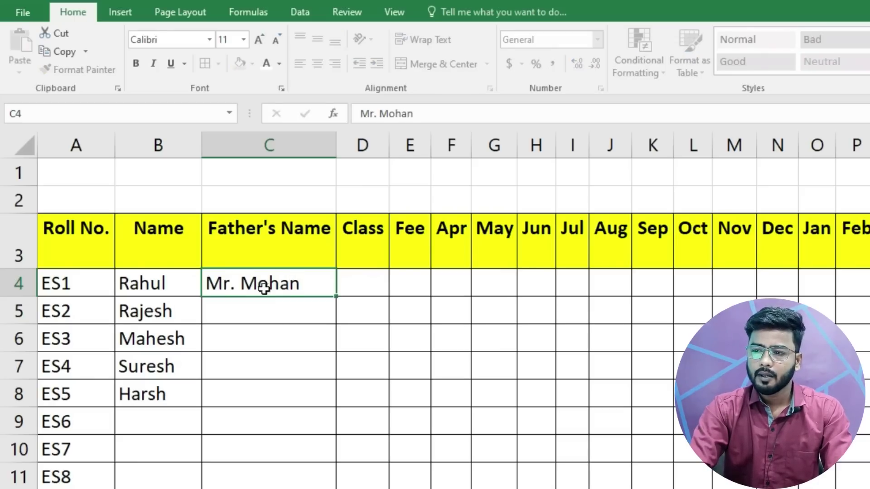
pyautogui.press('Down')
pyautogui.write('Mr. Nishant')
pyautogui.press('Down')
pyautogui.write('M')
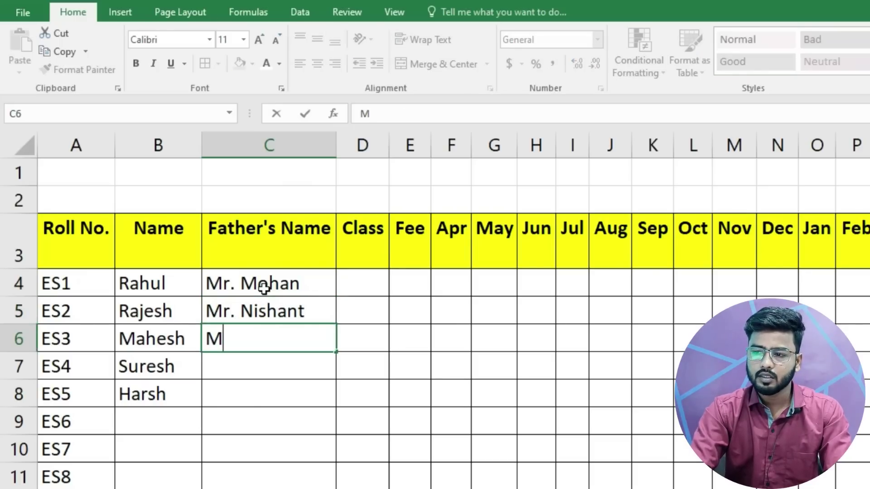
pyautogui.write('r. Brijes')
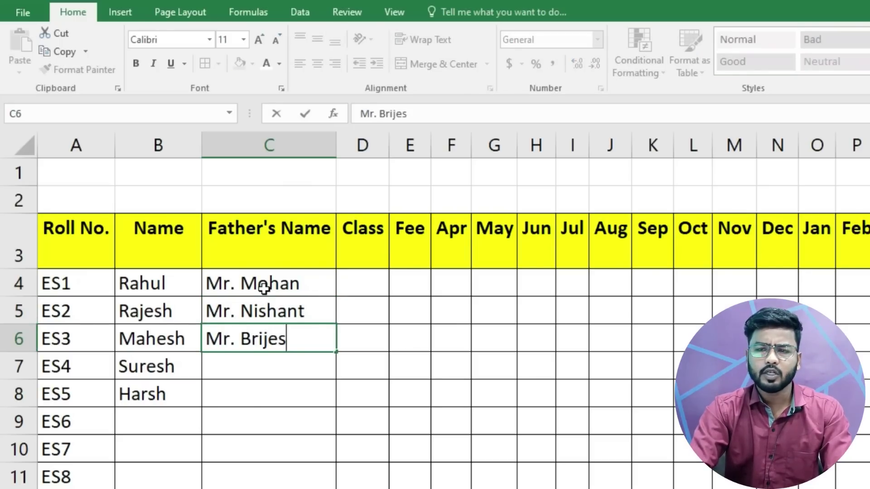
pyautogui.write('h')
pyautogui.press('Return')
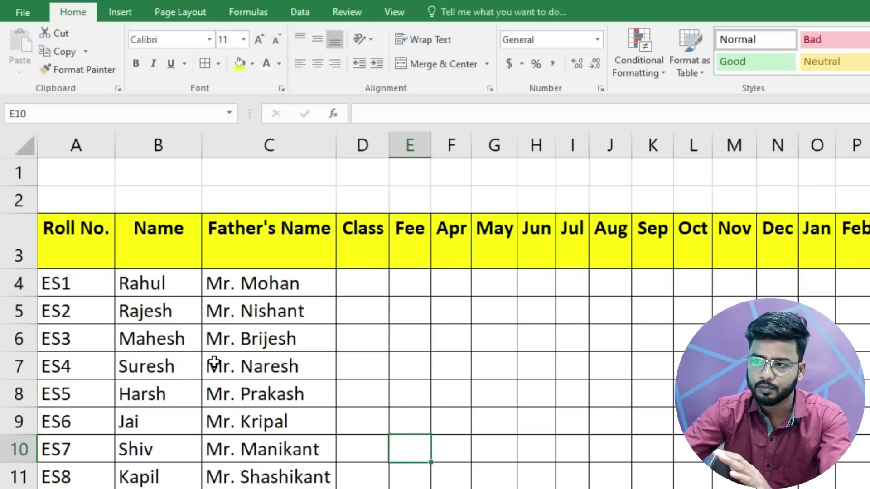
pyautogui.click(345, 284)
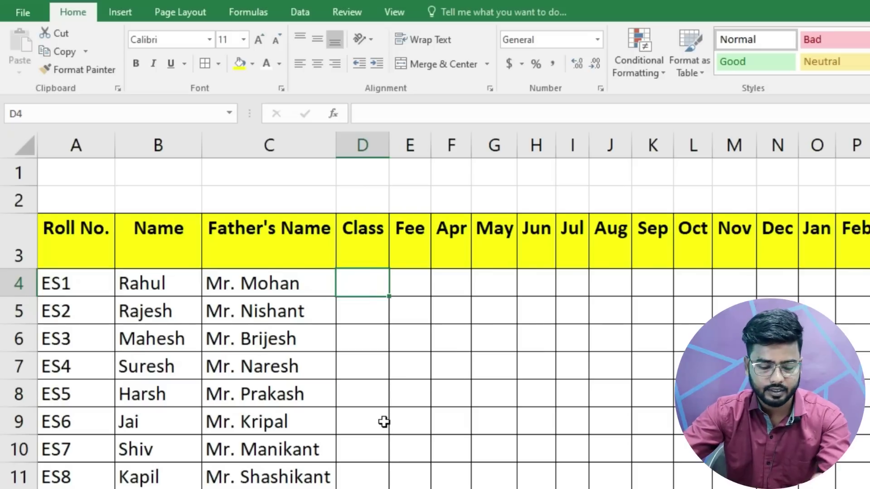
# - Enter class X in D4 and fill it down the Class column
pyautogui.write('X')
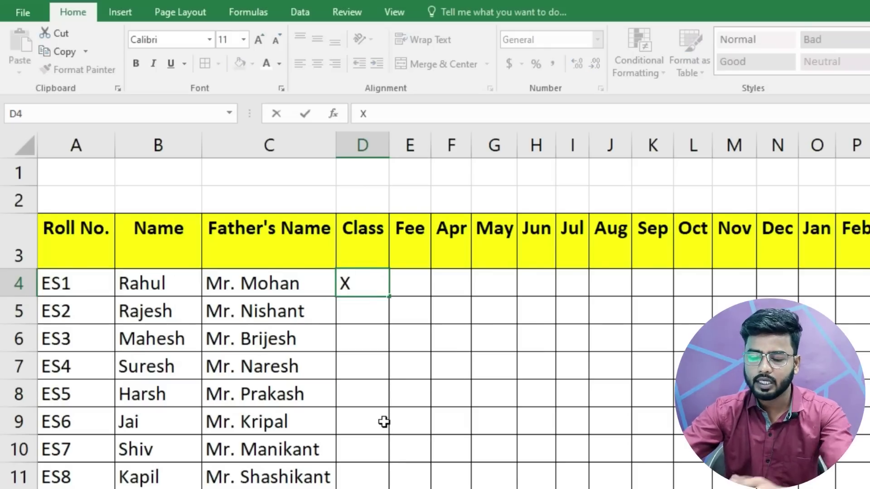
pyautogui.press('Return')
pyautogui.click(370, 291)
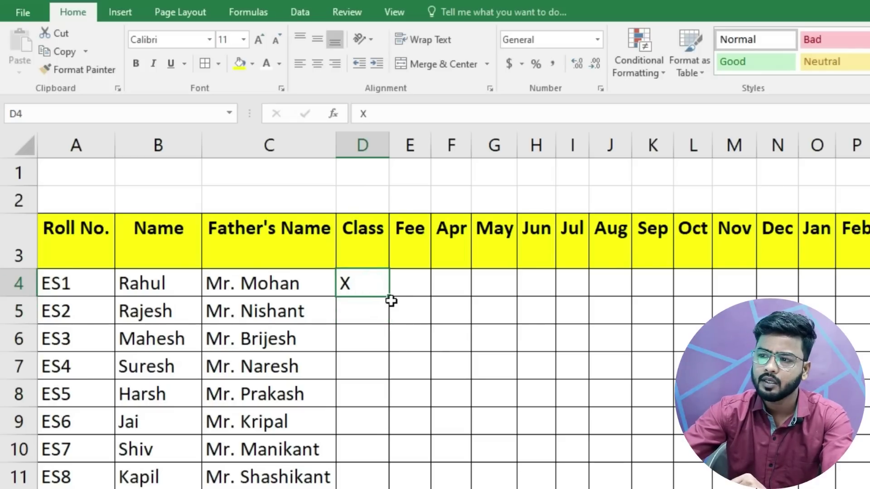
pyautogui.doubleClick(390, 297)
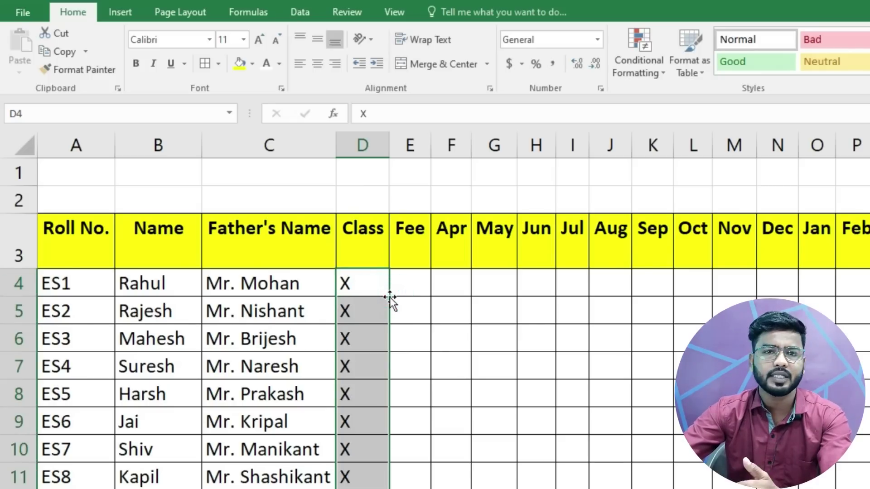
# - Enter fee 900 in E4 and fill it down the Fee column
pyautogui.click(408, 282)
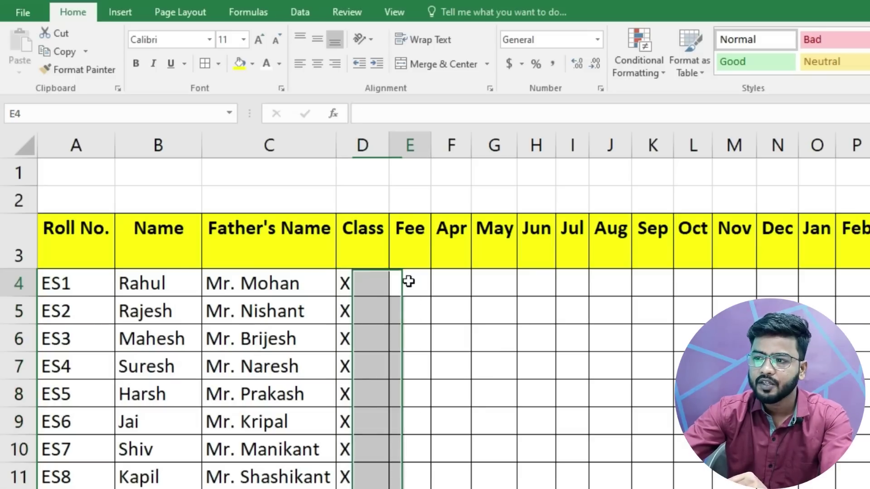
pyautogui.write('900')
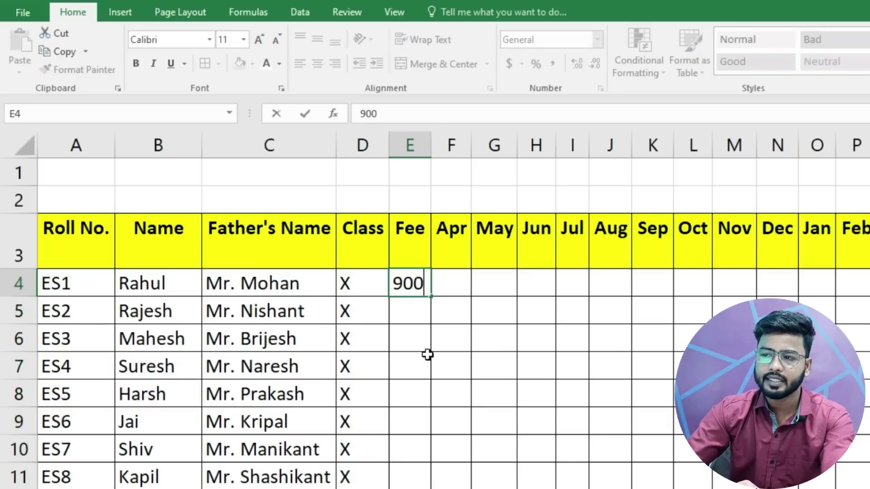
pyautogui.press('Return')
pyautogui.click(421, 289)
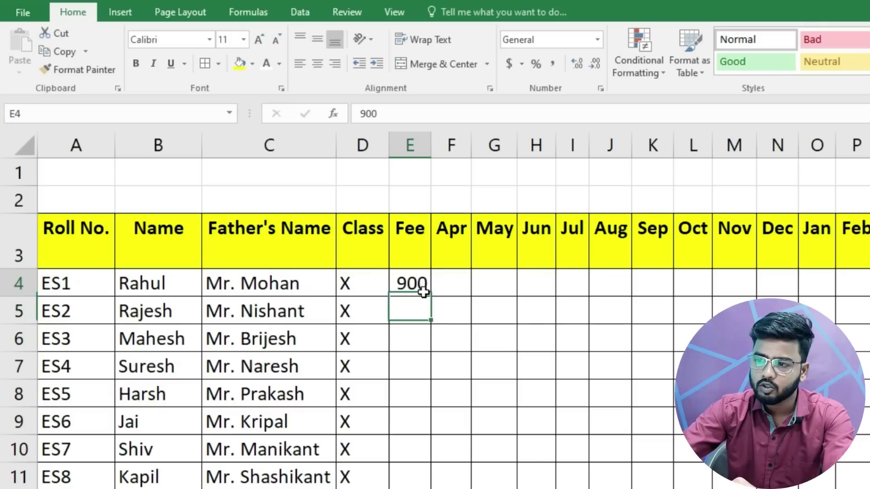
pyautogui.doubleClick(432, 297)
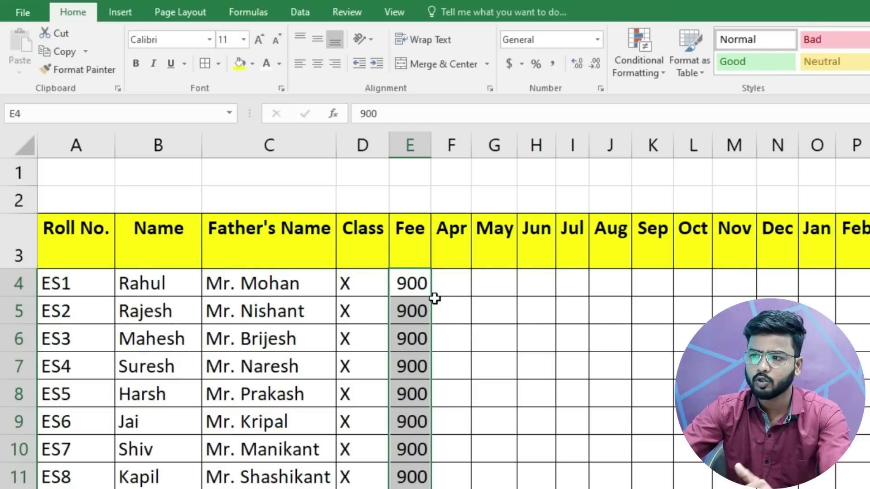
pyautogui.click(442, 283)
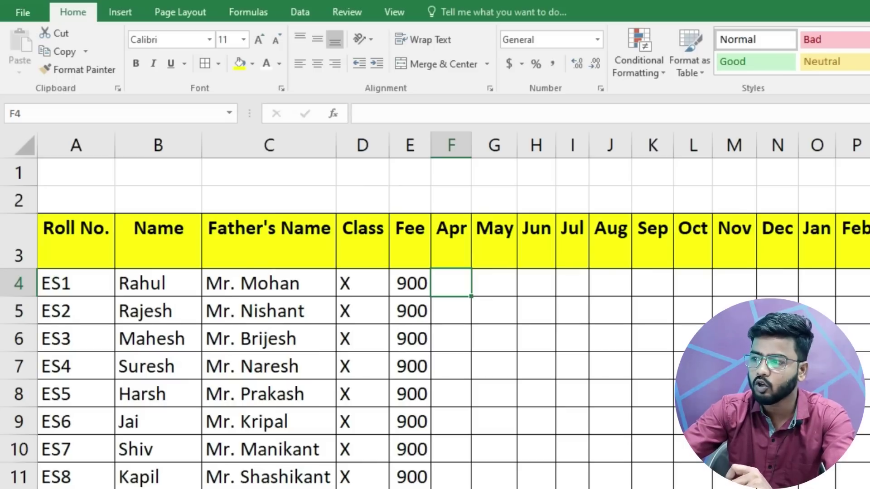
pyautogui.press('Right')
pyautogui.press('Right')
pyautogui.press('Right')
pyautogui.press('Right')
pyautogui.press('Right')
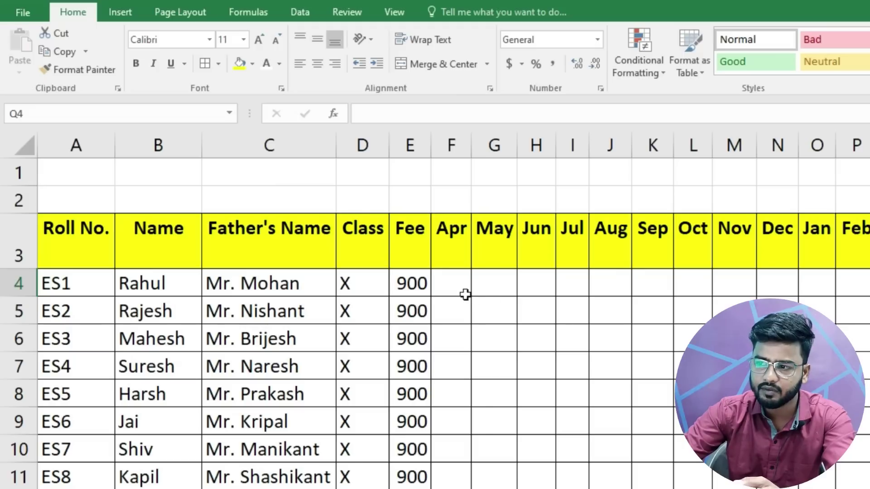
pyautogui.click(452, 289)
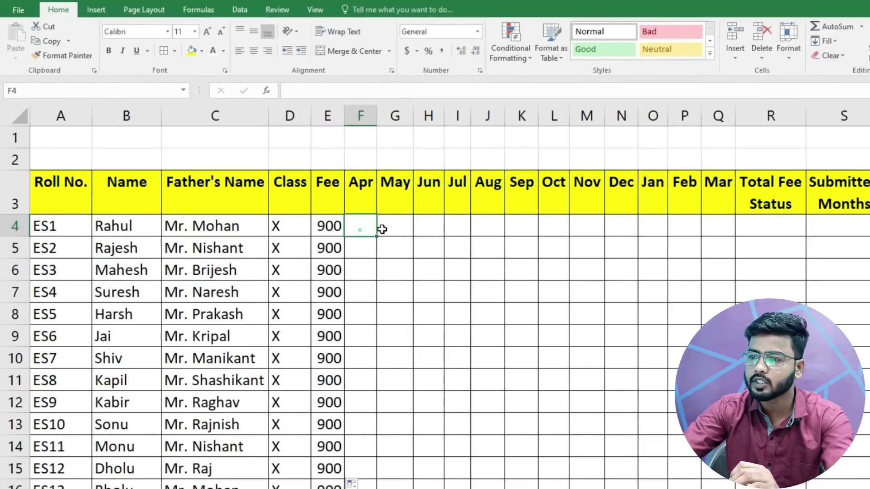
# - Apply the Wingdings 2 font to the month cells F4:Q43
pyautogui.moveTo(382, 229)
pyautogui.mouseDown()
pyautogui.moveTo(719, 228)
pyautogui.moveTo(712, 487)
pyautogui.moveTo(712, 448)
pyautogui.mouseUp()
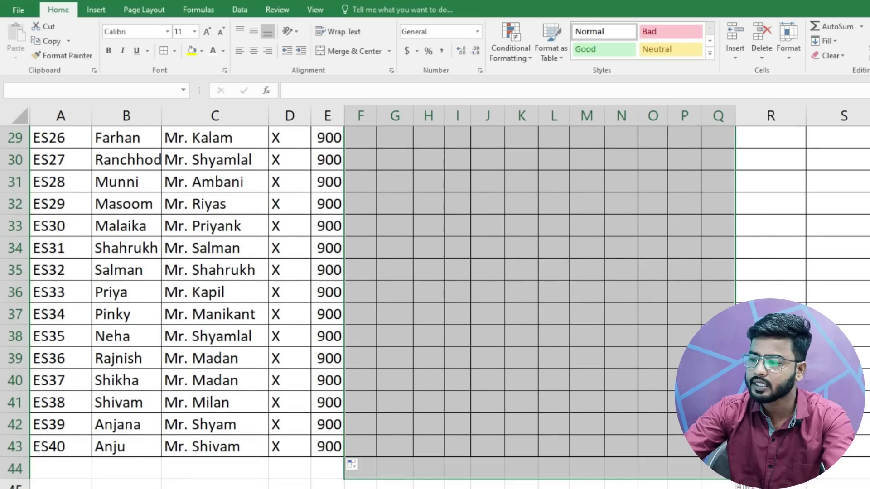
pyautogui.scroll(9, 803, 302)
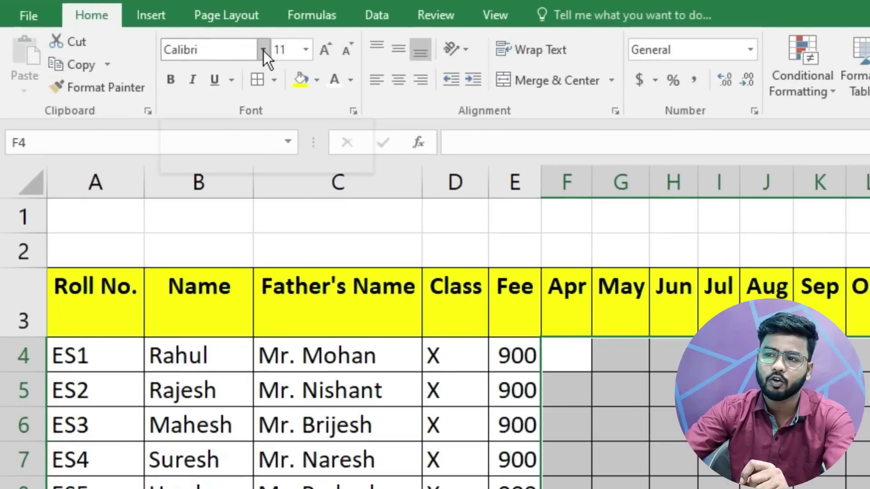
pyautogui.click(263, 50)
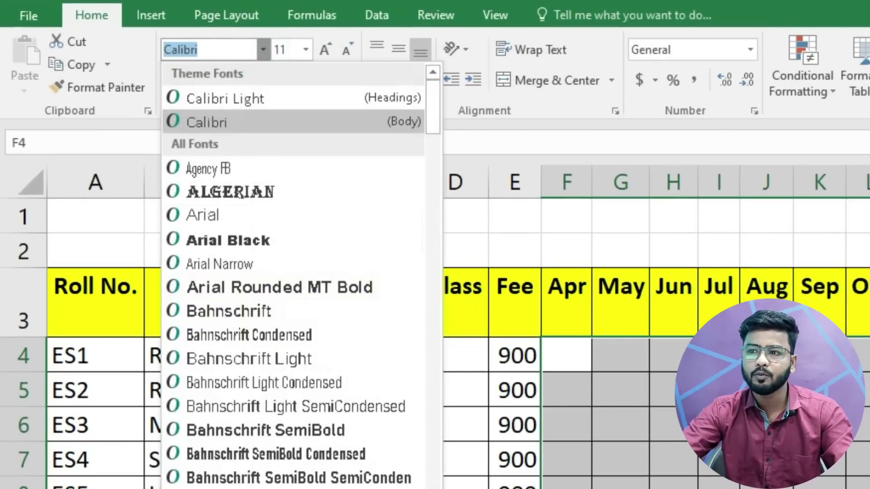
pyautogui.write('Webdings')
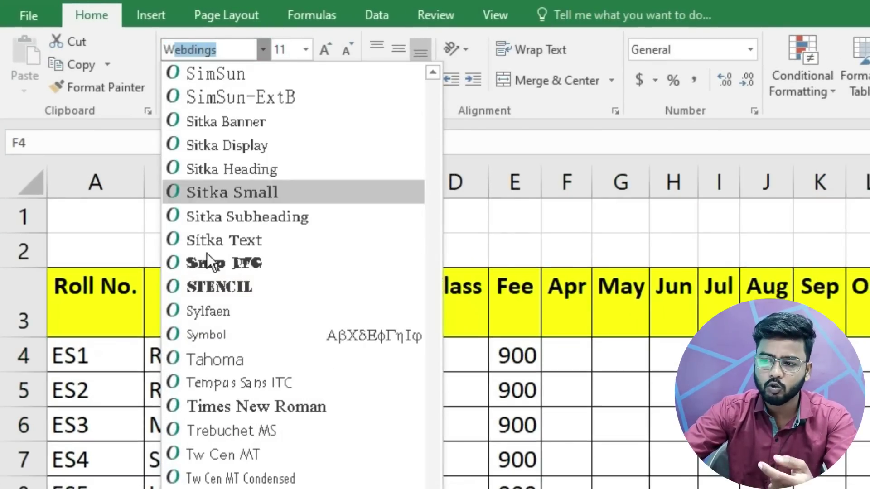
pyautogui.scroll(-3, 283, 418)
pyautogui.scroll(-2, 283, 417)
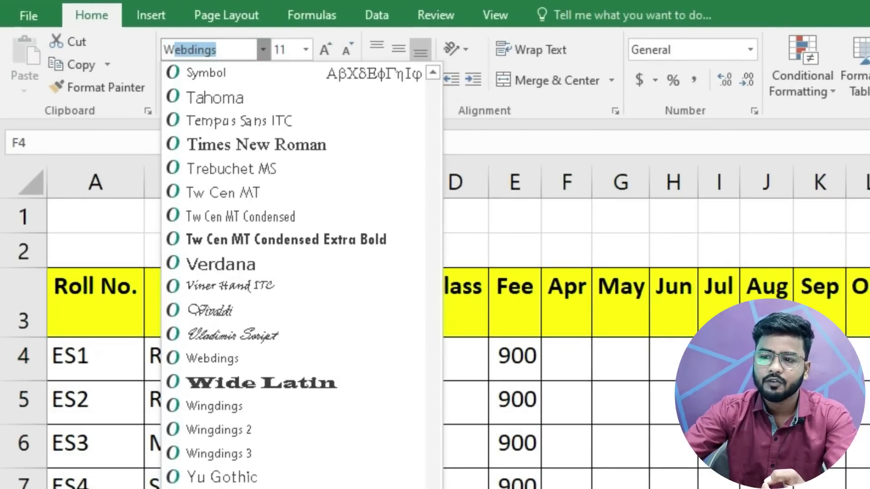
pyautogui.click(262, 431)
pyautogui.click(556, 365)
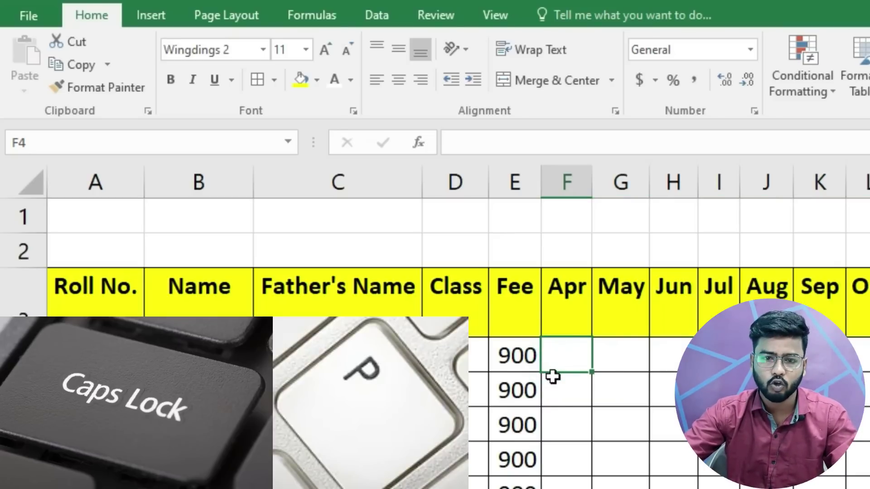
# - Enter a capital P in F4 so Wingdings 2 shows a tick, then inspect the stored letter
pyautogui.write('P')
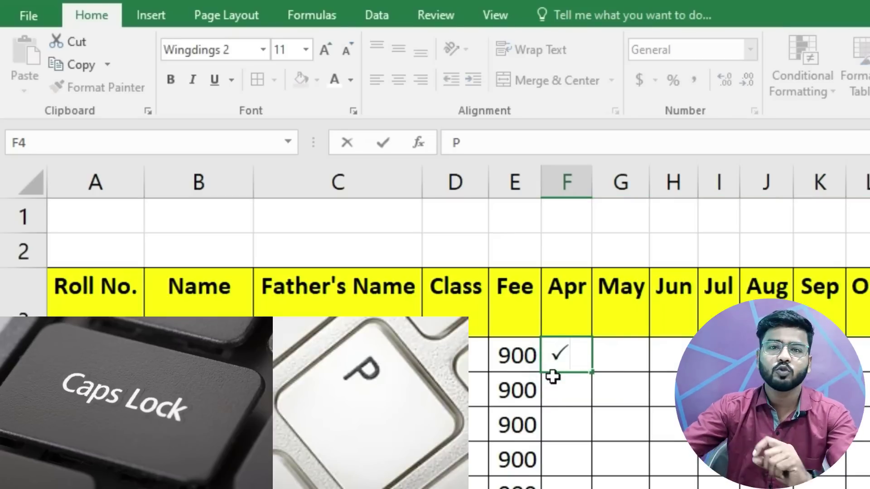
pyautogui.click(609, 431)
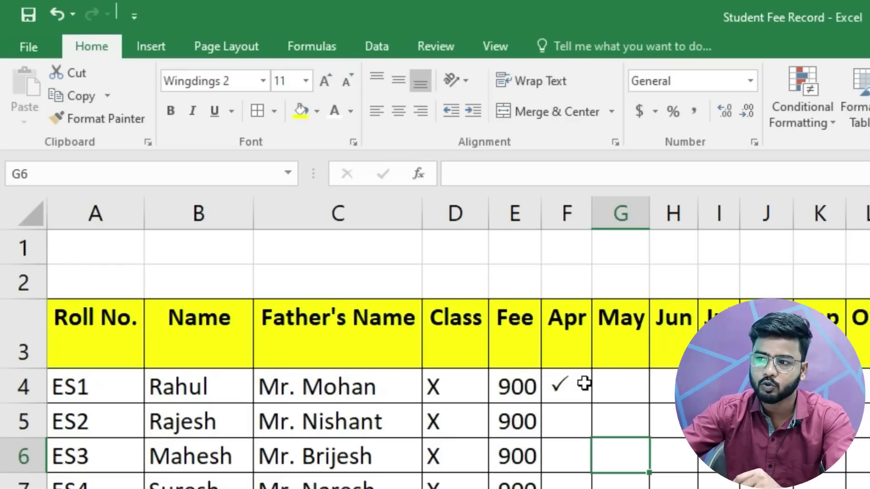
pyautogui.click(563, 389)
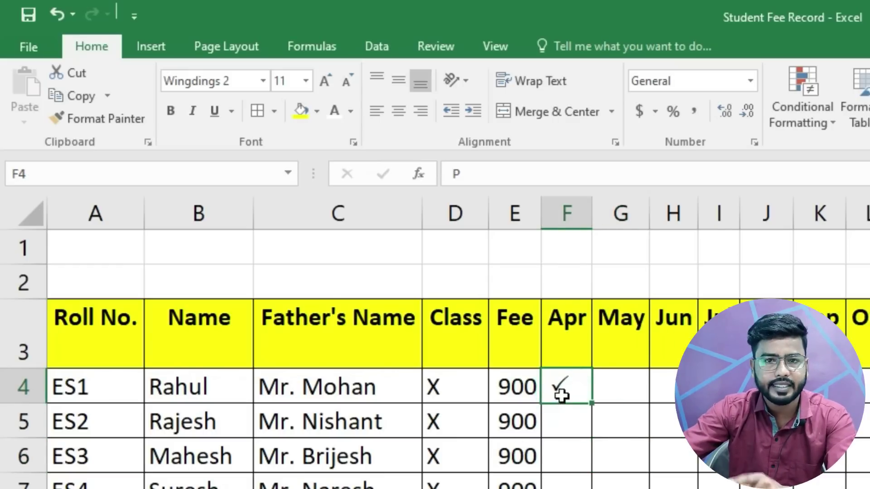
pyautogui.click(472, 174)
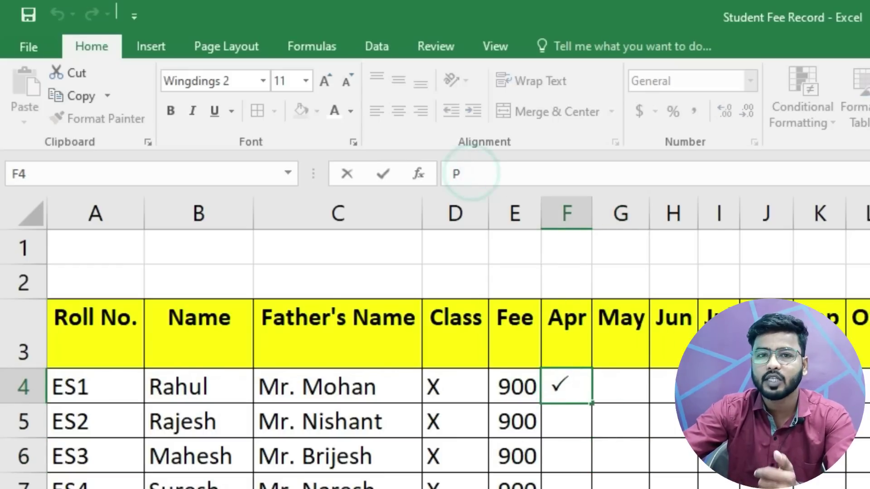
pyautogui.click(613, 446)
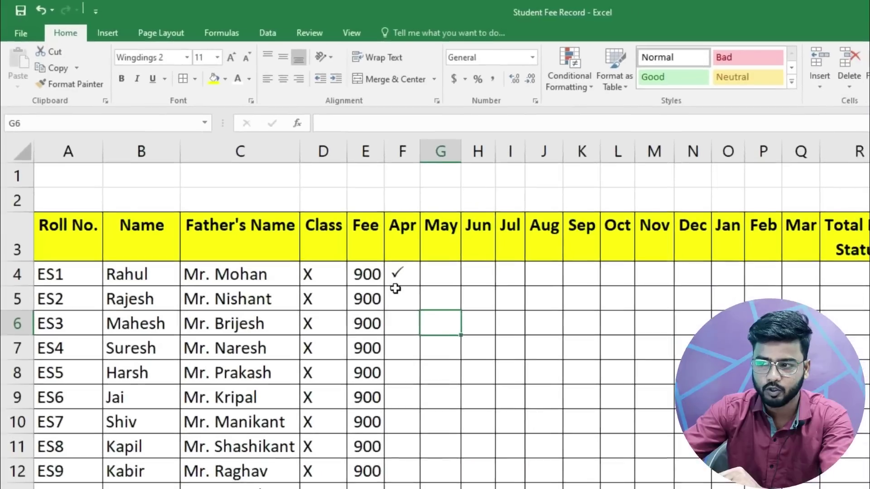
# - Copy the F4 check mark across F4:Q4 and fill it down through row 43
pyautogui.click(384, 264)
pyautogui.moveTo(407, 275); pyautogui.dragTo(783, 264)
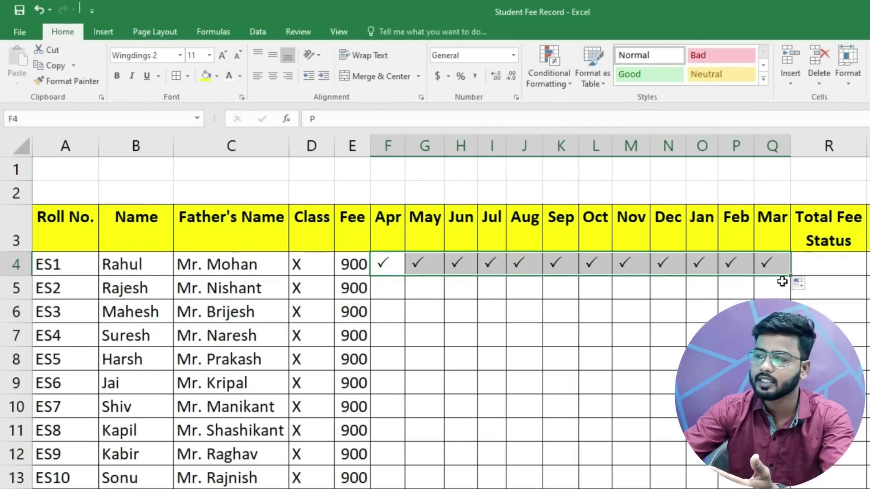
pyautogui.moveTo(790, 274); pyautogui.dragTo(790, 485)
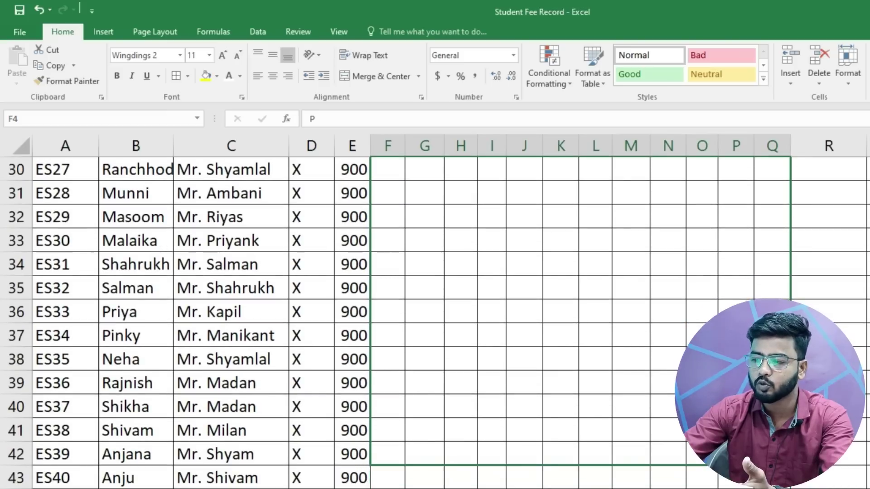
pyautogui.moveTo(790, 485); pyautogui.dragTo(790, 488)
# - Clear unpaid months: ES3 Jan–Mar, ES5 Feb–Mar, row 15 Jan–Mar, row 16 Dec–Mar
pyautogui.scroll(7, 812, 399)
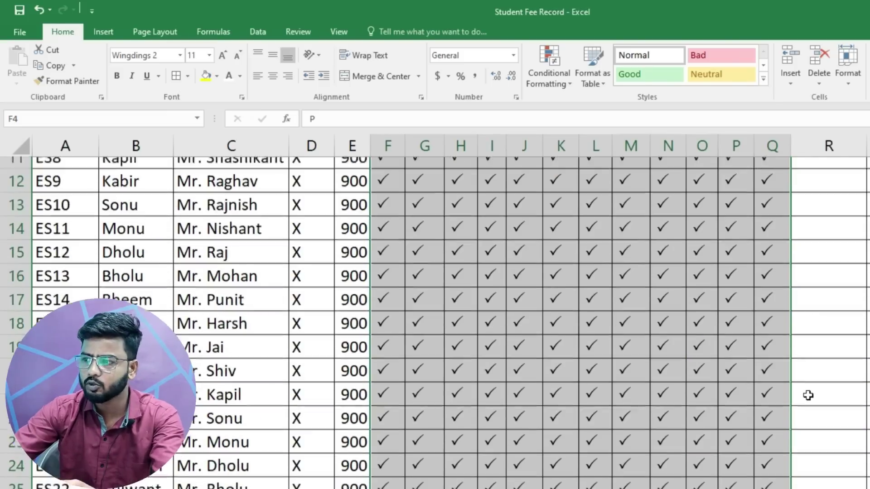
pyautogui.scroll(3, 770, 354)
pyautogui.moveTo(708, 308); pyautogui.dragTo(769, 311)
pyautogui.press('Delete')
pyautogui.moveTo(738, 362); pyautogui.dragTo(771, 360)
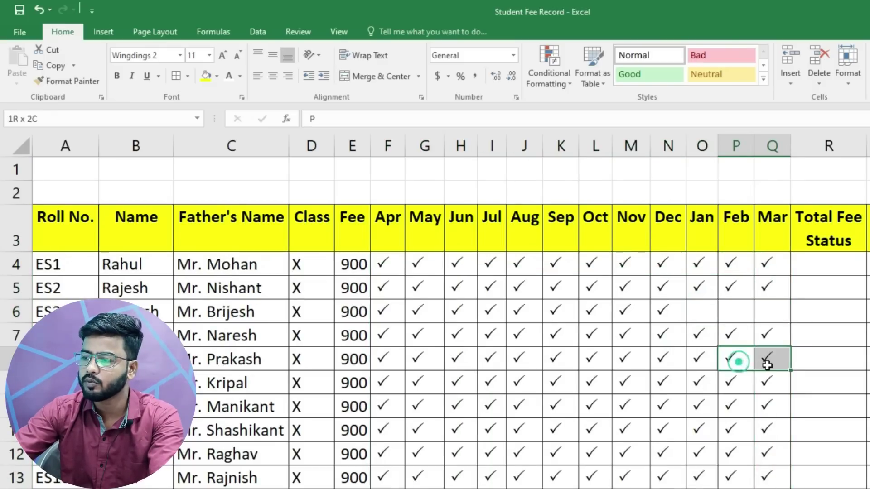
pyautogui.press('Delete')
pyautogui.click(768, 427)
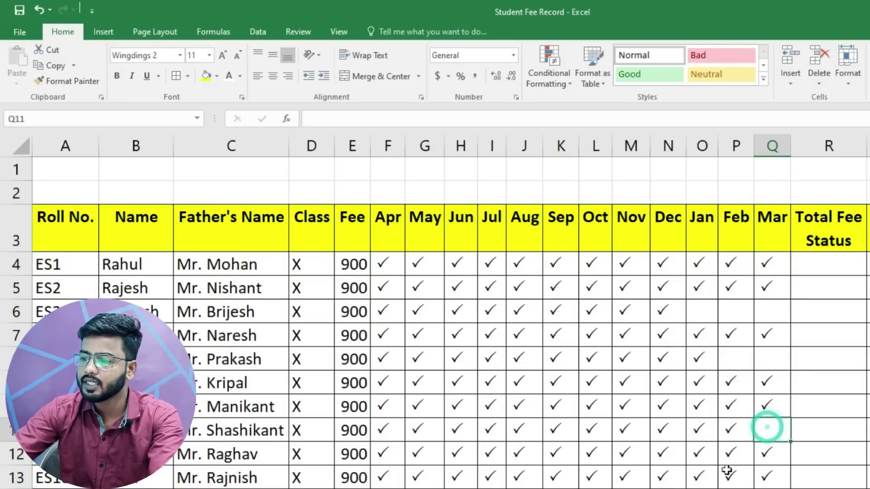
pyautogui.scroll(-1, 727, 471)
pyautogui.moveTo(707, 430); pyautogui.dragTo(769, 431)
pyautogui.press('Delete')
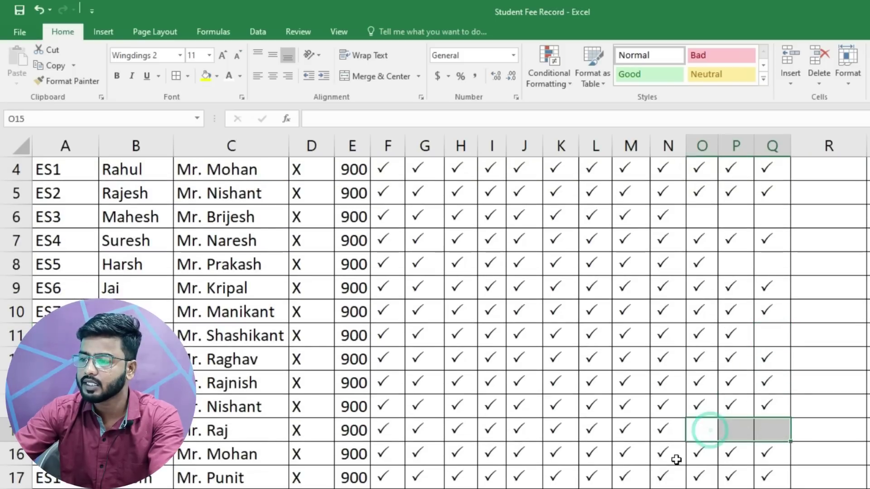
pyautogui.moveTo(677, 455); pyautogui.dragTo(770, 454)
pyautogui.press('Delete')
# - Clear the Jan–Mar ticks in row 25 and the Feb–Mar ticks in row 32
pyautogui.scroll(-2, 668, 456)
pyautogui.scroll(-1, 667, 455)
pyautogui.moveTo(698, 454); pyautogui.dragTo(771, 454)
pyautogui.press('Delete')
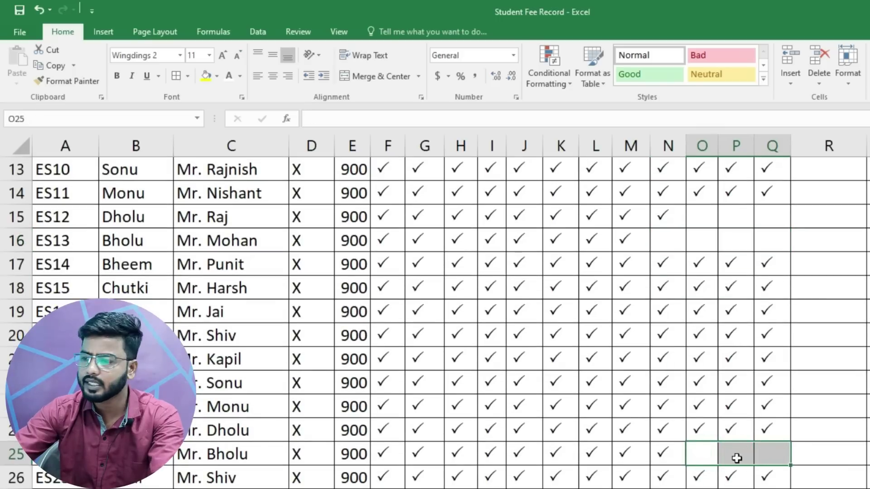
pyautogui.scroll(-3, 736, 458)
pyautogui.moveTo(732, 406); pyautogui.dragTo(767, 407)
pyautogui.press('Delete')
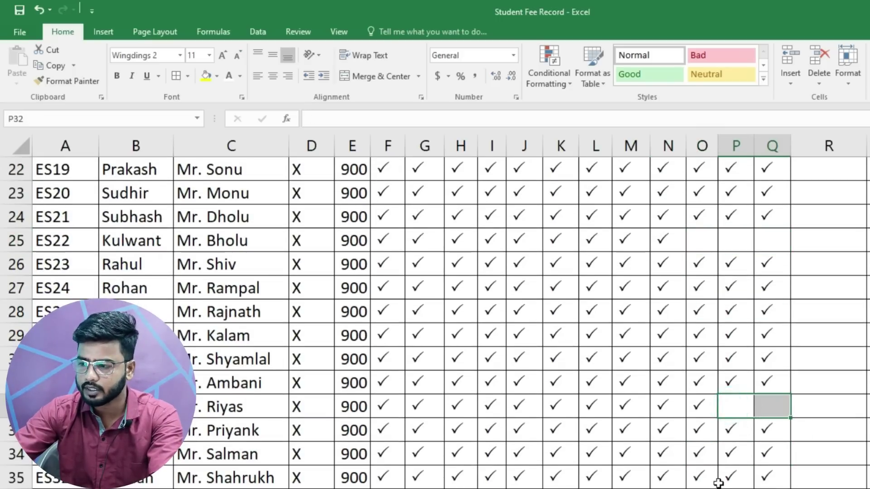
pyautogui.scroll(-3, 719, 484)
pyautogui.click(773, 454)
pyautogui.scroll(4, 437, 462)
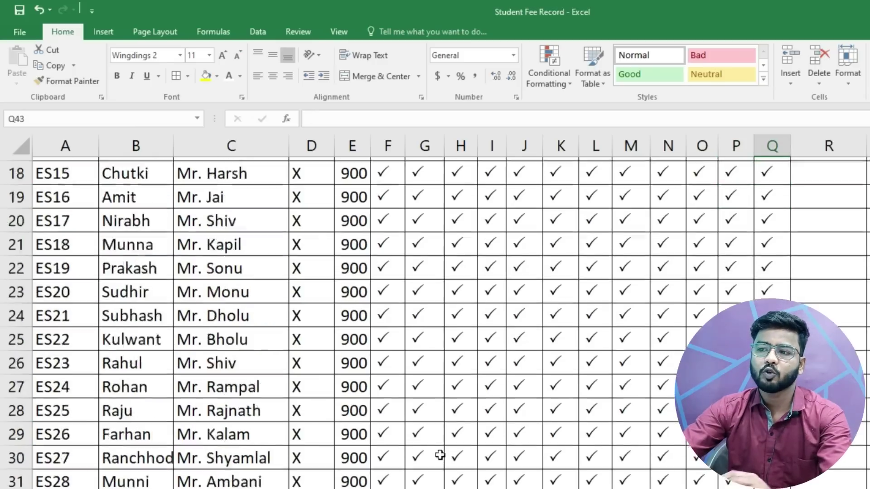
pyautogui.scroll(6, 442, 453)
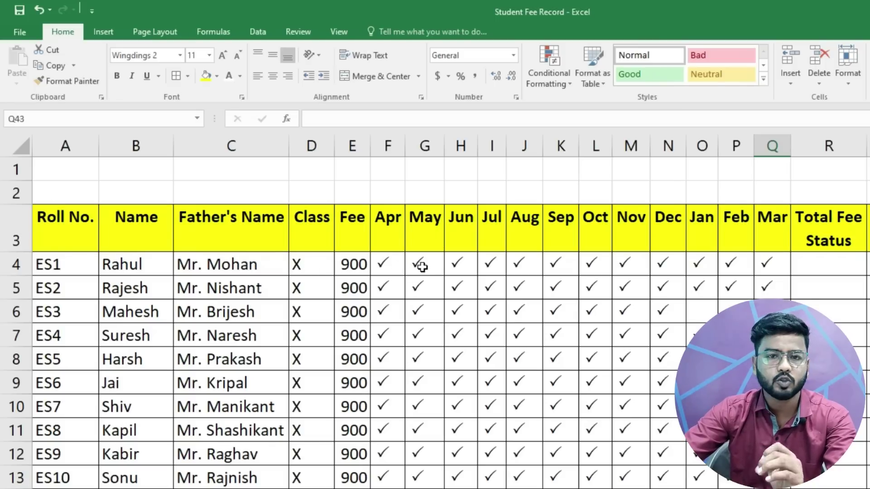
pyautogui.click(372, 267)
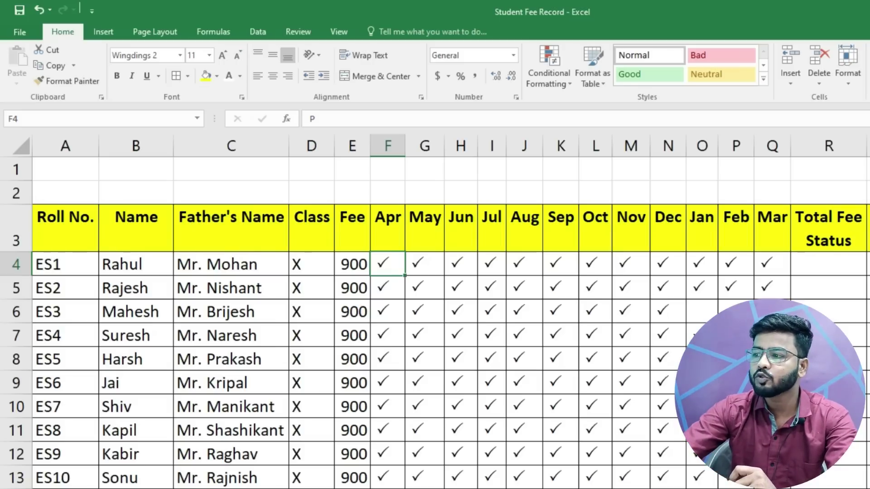
pyautogui.click(856, 259)
pyautogui.click(713, 312)
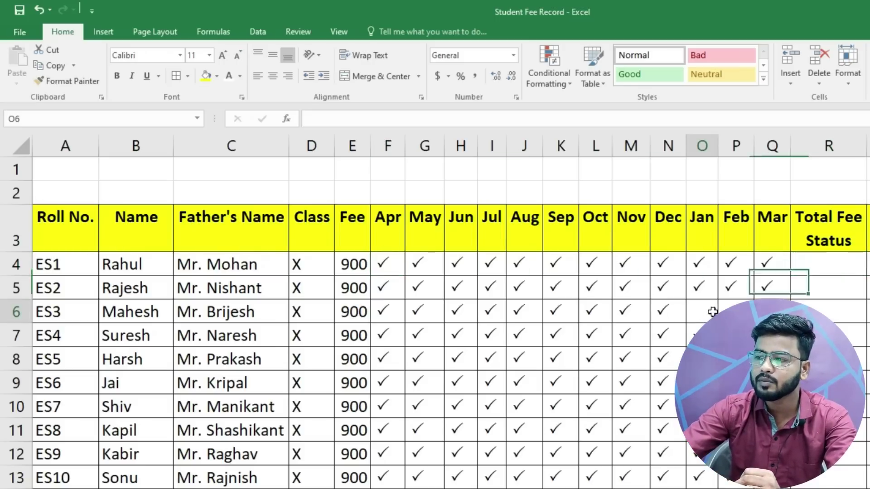
pyautogui.moveTo(713, 312); pyautogui.dragTo(773, 312)
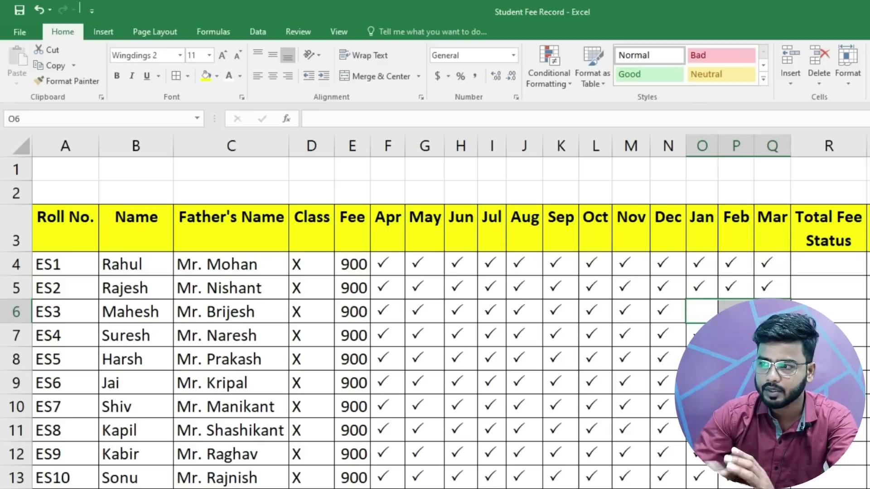
pyautogui.moveTo(379, 267); pyautogui.dragTo(767, 262)
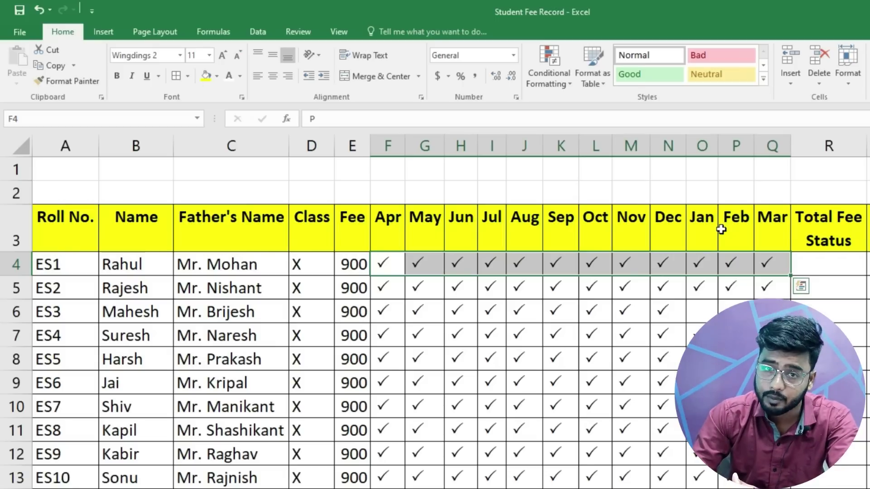
pyautogui.click(151, 322)
pyautogui.moveTo(697, 313); pyautogui.dragTo(773, 312)
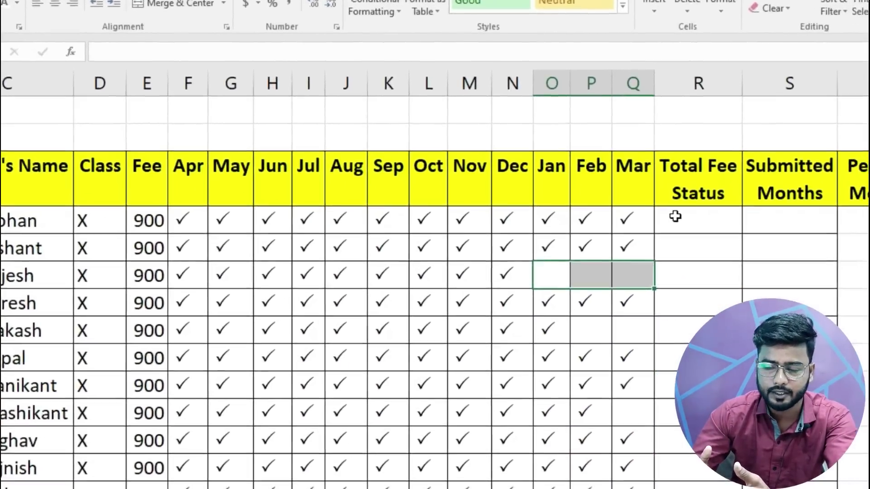
# - In R4 begin =IF( and reference the months F4:Q4, then narrow it to F4:P4
pyautogui.click(809, 261)
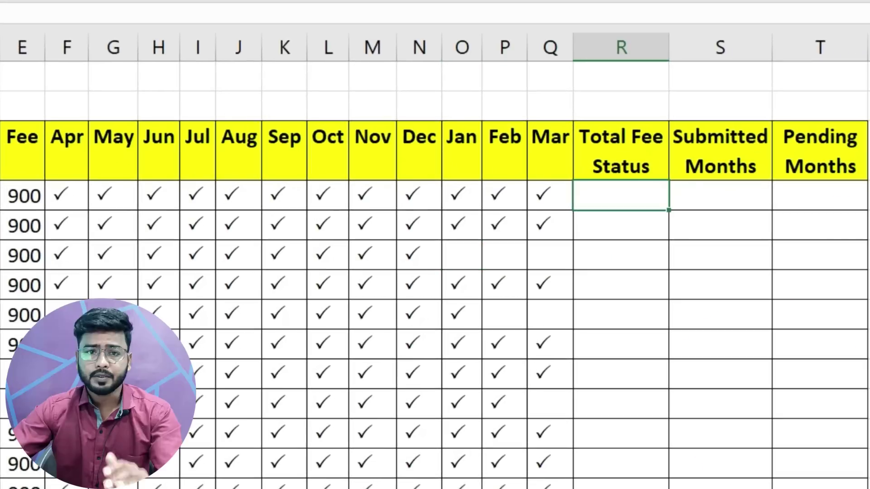
pyautogui.write('=')
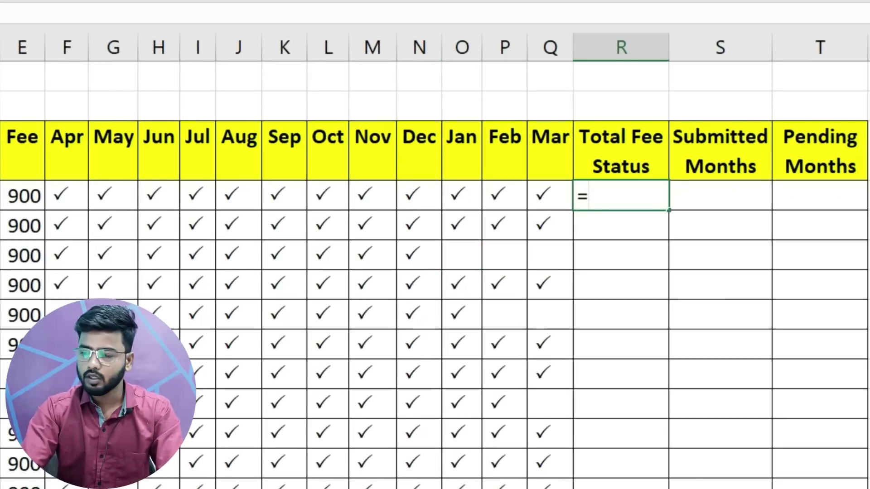
pyautogui.write('IF')
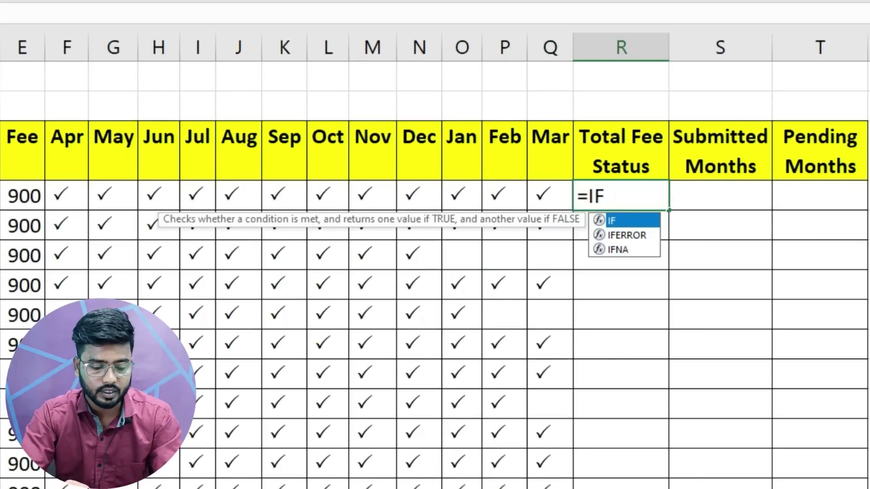
pyautogui.write('(')
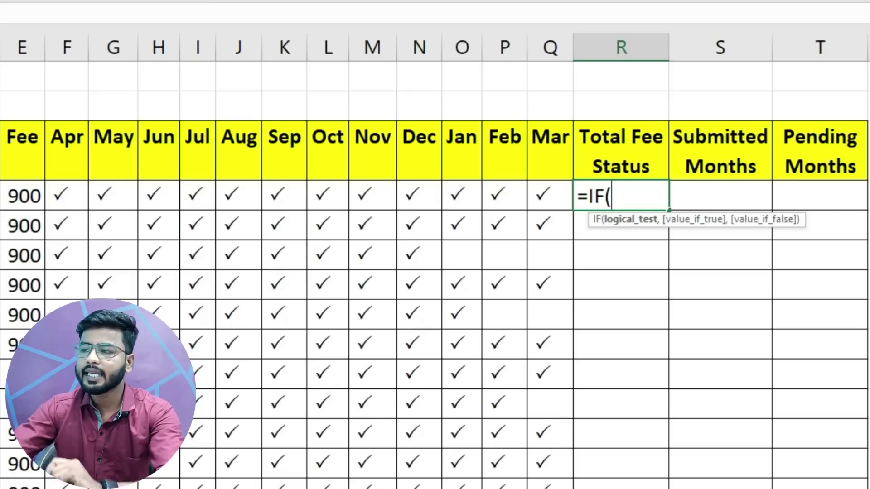
pyautogui.moveTo(62, 194); pyautogui.dragTo(541, 193)
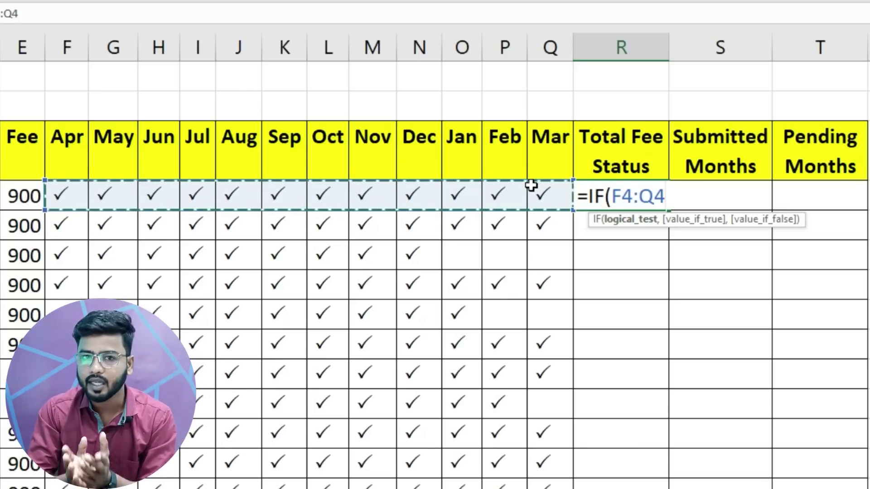
pyautogui.hotkey('shift', 'Left')
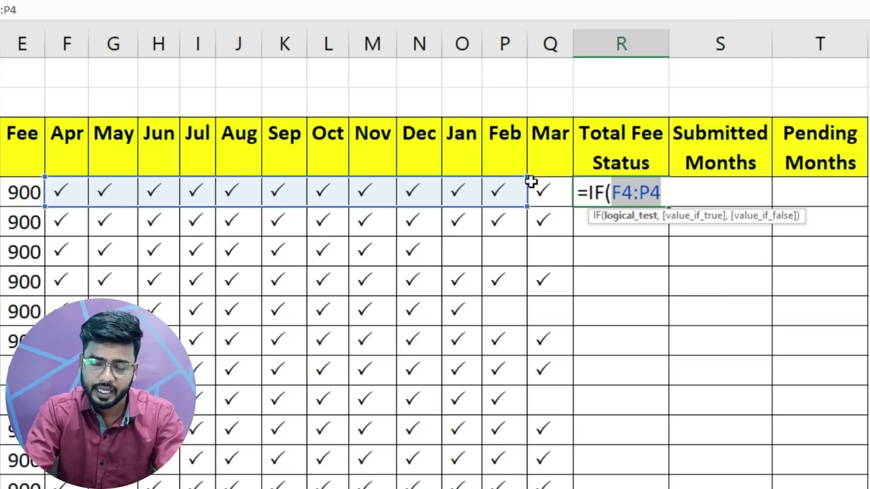
# - Complete R4 as =IF(COUNTBLANK(F4:Q4),"Pending","Submitted"), correcting the misspelled Pending
pyautogui.press('BackSpace')
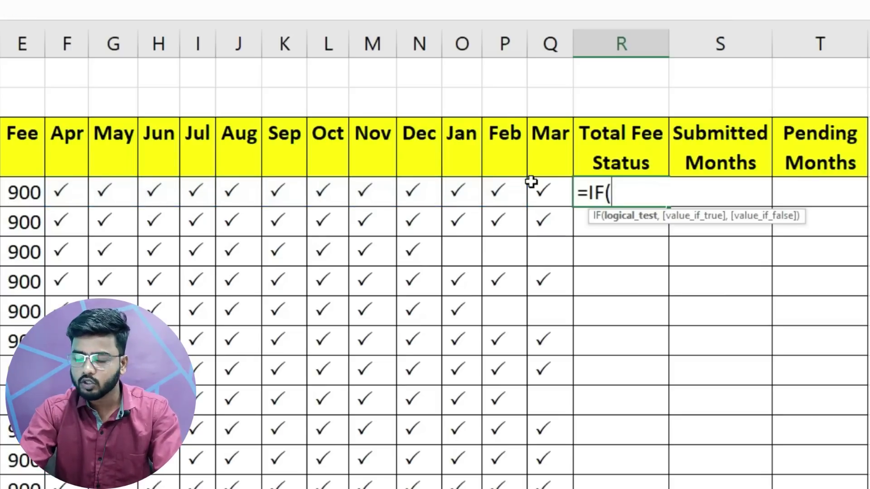
pyautogui.write('COUNT')
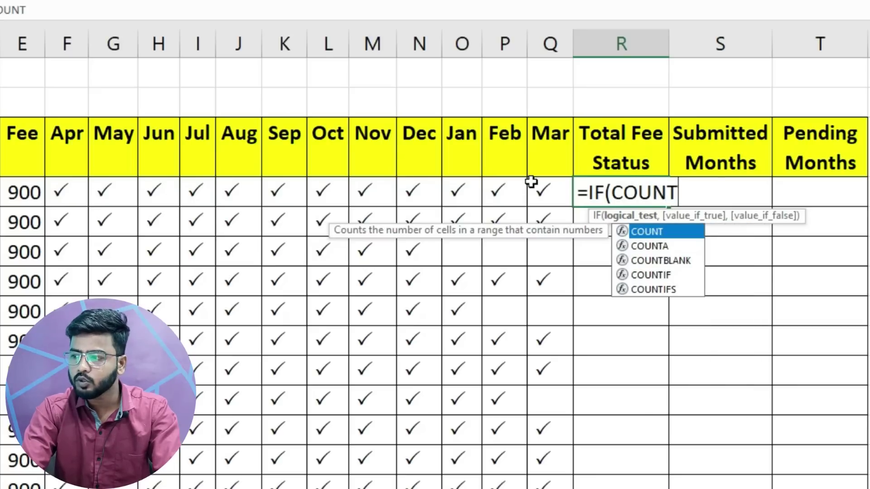
pyautogui.write('BLANK(')
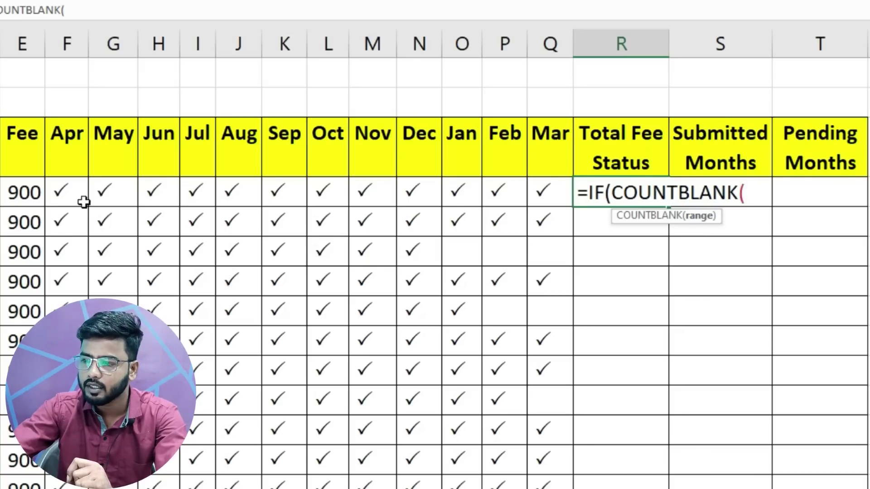
pyautogui.moveTo(52, 193); pyautogui.dragTo(542, 196)
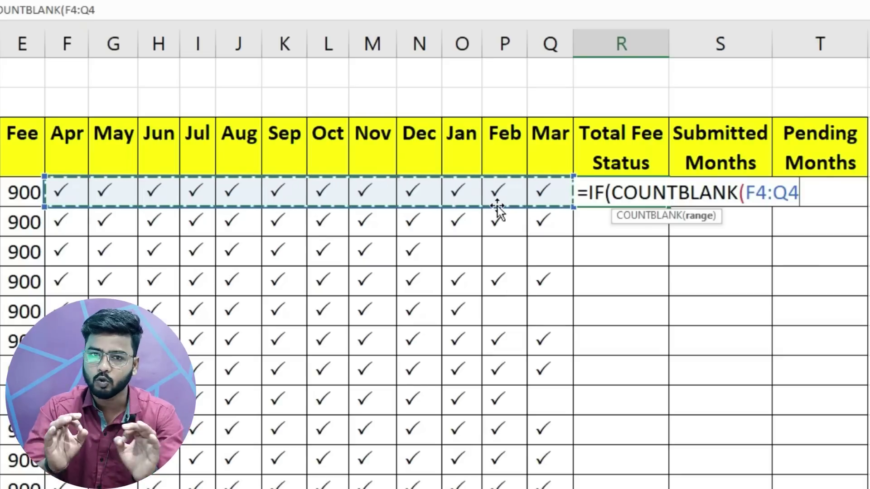
pyautogui.write(')')
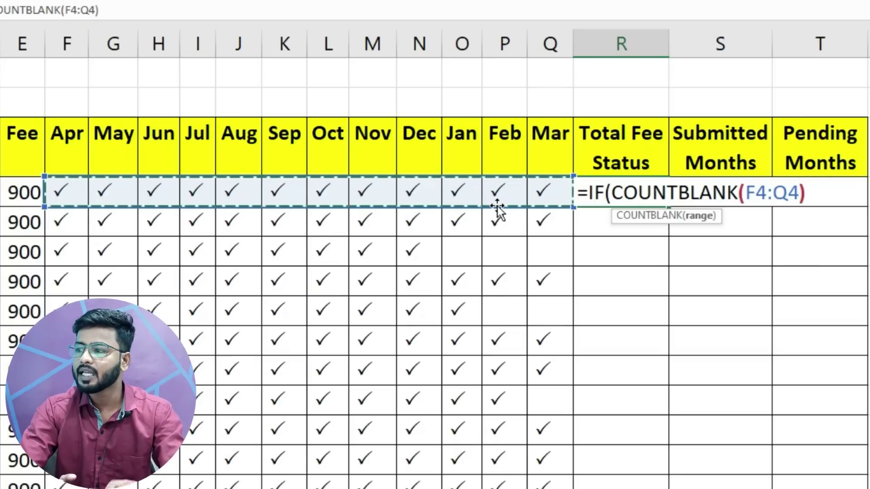
pyautogui.write(',')
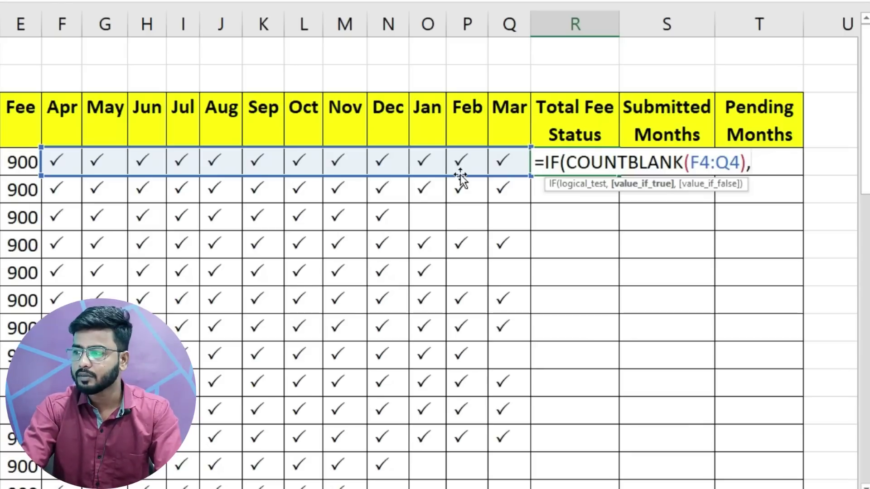
pyautogui.write('pEN')
pyautogui.press('BackSpace')
pyautogui.press('BackSpace')
pyautogui.press('BackSpace')
pyautogui.write('Pedning')
pyautogui.press('BackSpace')
pyautogui.press('BackSpace')
pyautogui.press('BackSpace')
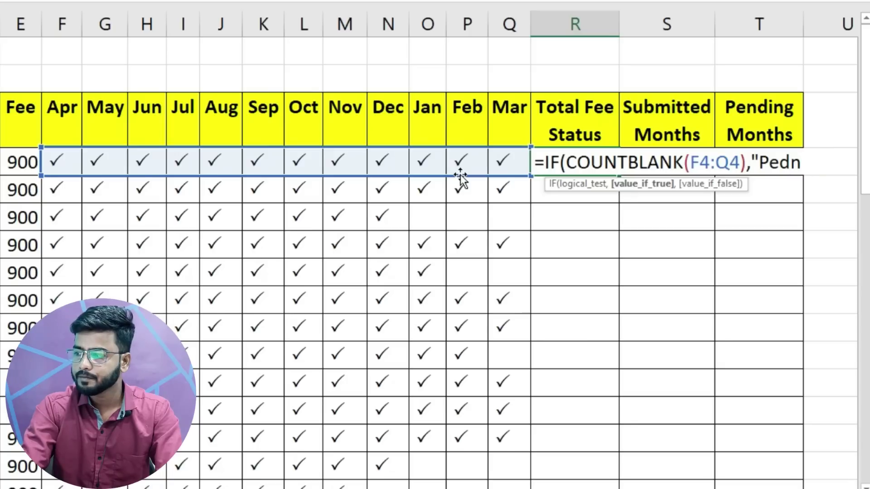
pyautogui.press('BackSpace')
pyautogui.press('BackSpace')
pyautogui.write('nding","S')
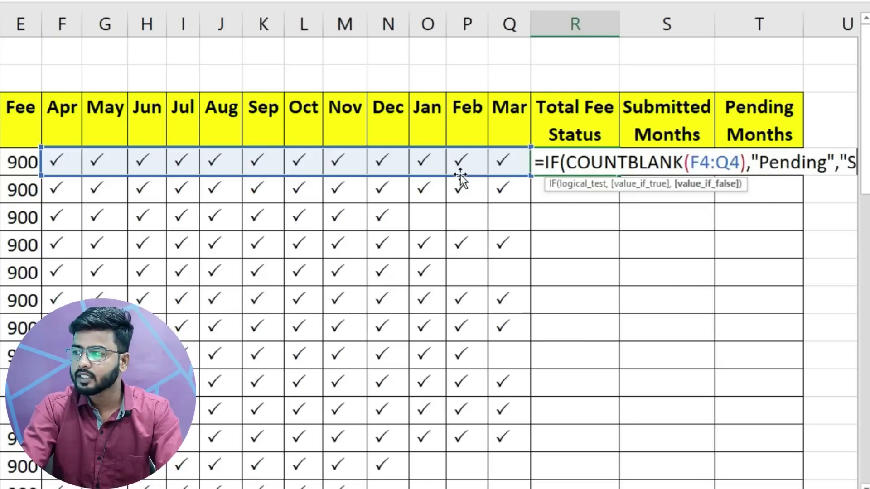
pyautogui.write('ubmitted')
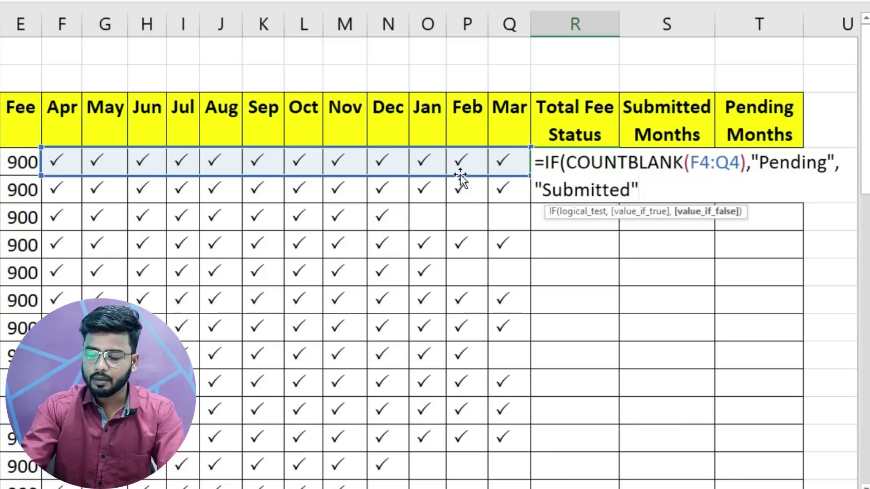
pyautogui.press('Return')
pyautogui.press('Return')
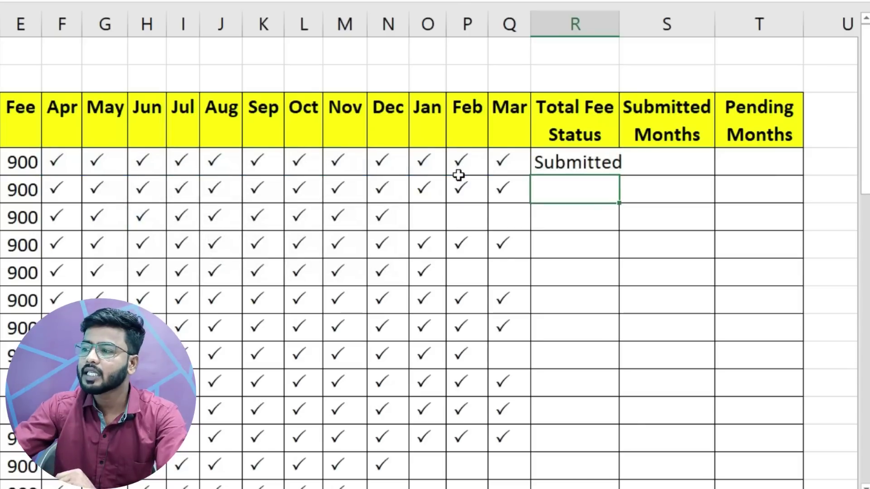
# - Auto-fit column R and fill the R4 status formula down for all students
pyautogui.doubleClick(620, 26)
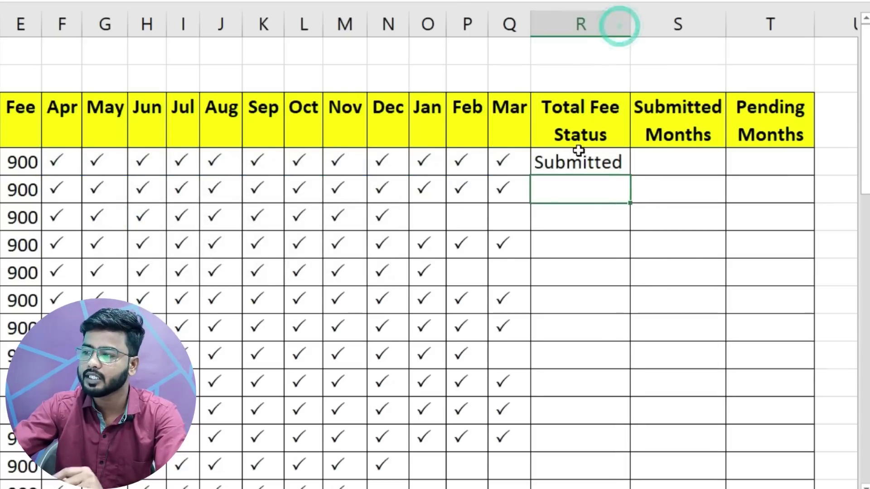
pyautogui.click(585, 163)
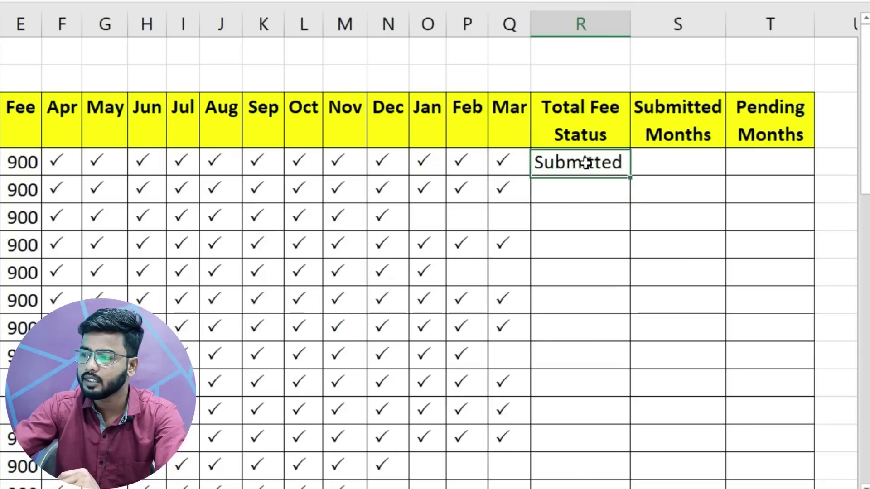
pyautogui.doubleClick(629, 175)
# - Check that rows with empty months show Pending and review R4's status formula
pyautogui.moveTo(453, 216); pyautogui.dragTo(503, 216)
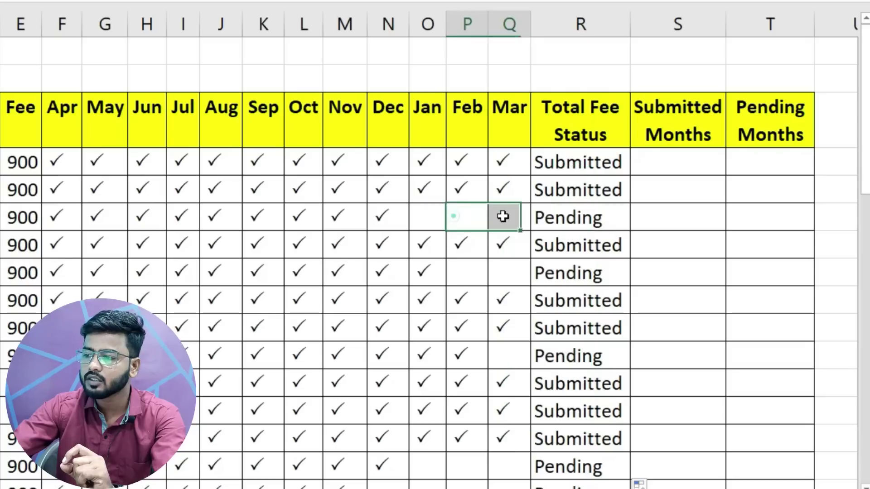
pyautogui.click(504, 274)
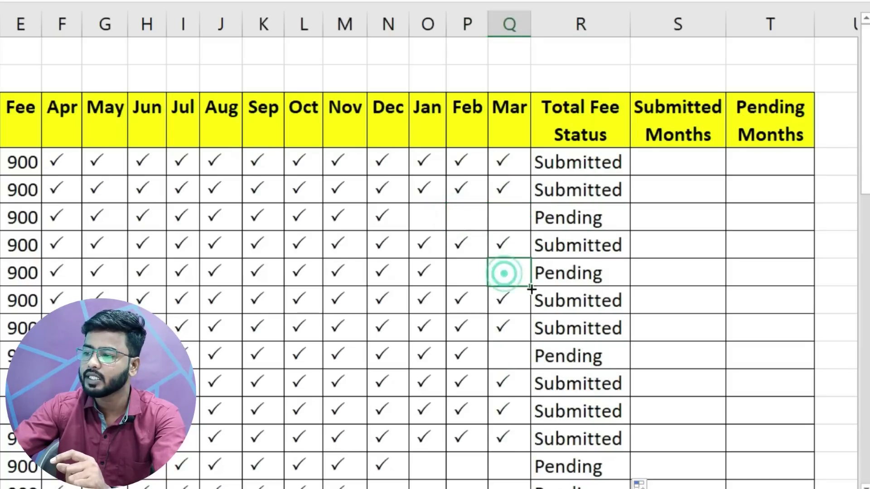
pyautogui.click(556, 277)
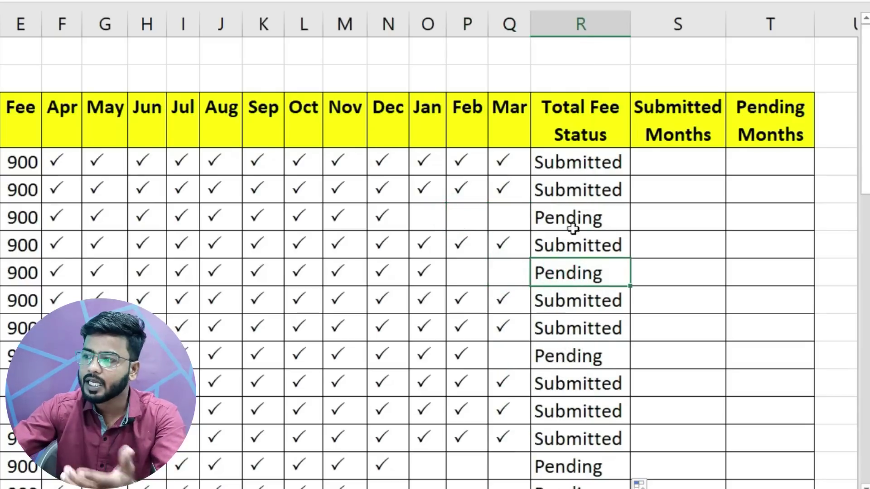
pyautogui.press('Up')
pyautogui.click(575, 165)
pyautogui.click(582, 221)
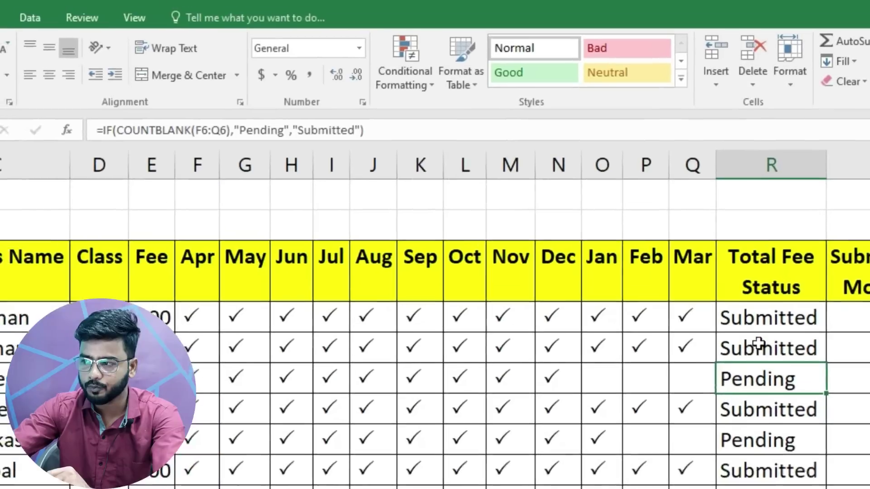
pyautogui.click(800, 355)
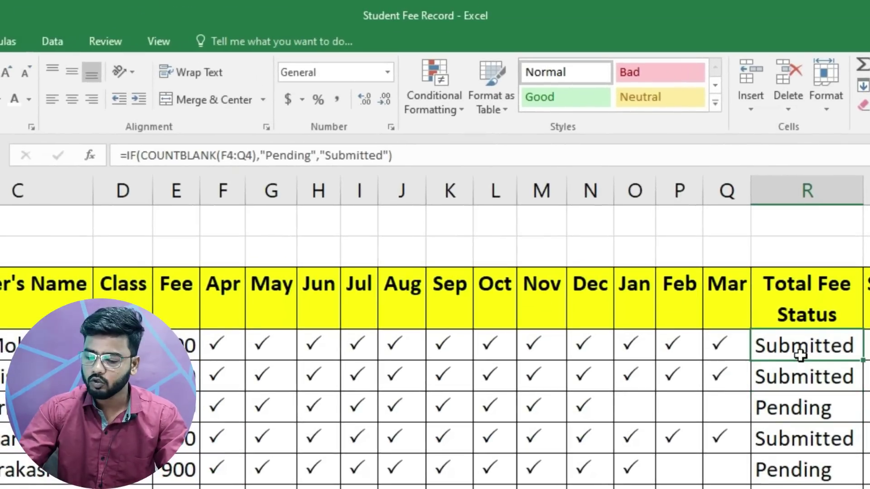
# - Select the status column and start a new rule for cells containing the specific text "Pending"
pyautogui.hotkey('ctrl', 'shift', 'Down')
pyautogui.scroll(5, 800, 355)
pyautogui.scroll(-3, 800, 354)
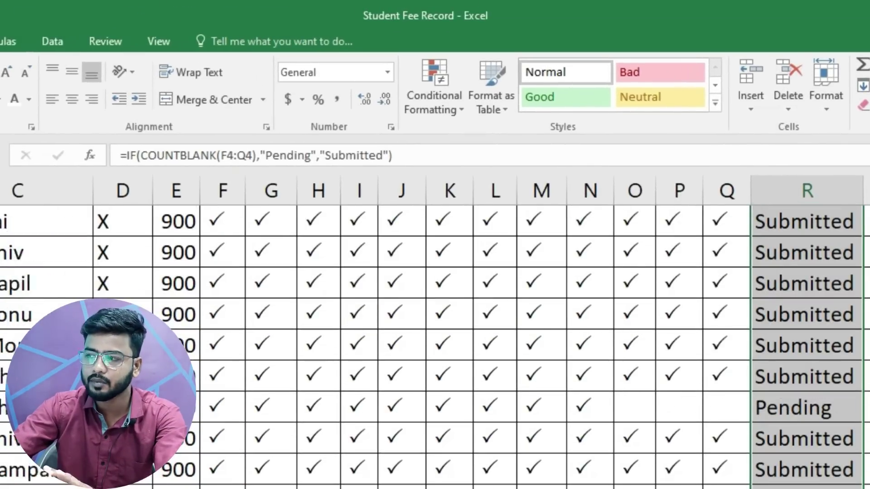
pyautogui.scroll(3, 435, 344)
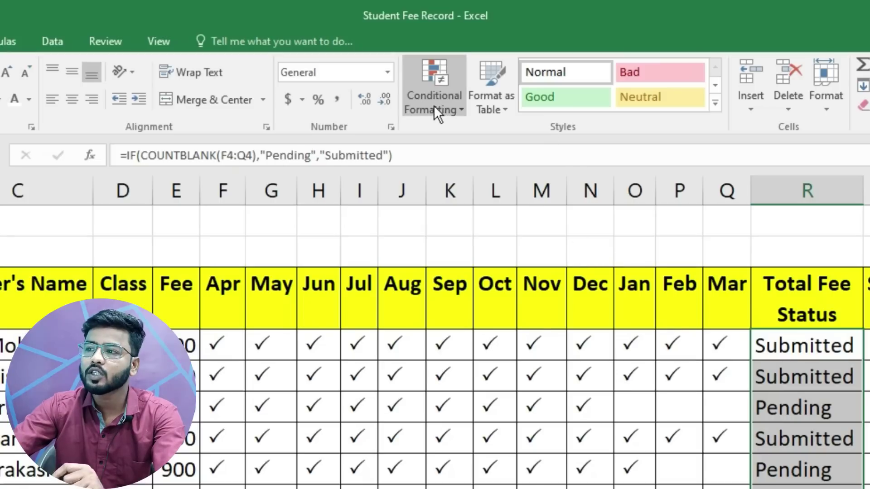
pyautogui.click(434, 81)
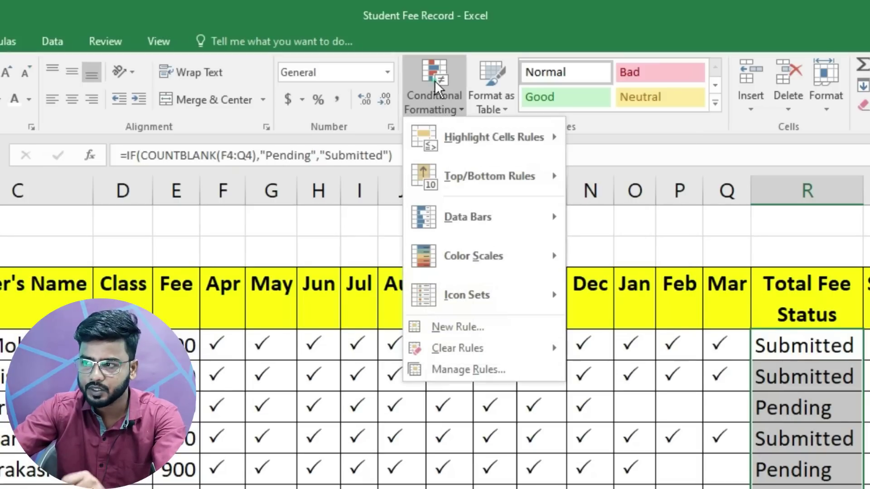
pyautogui.click(447, 325)
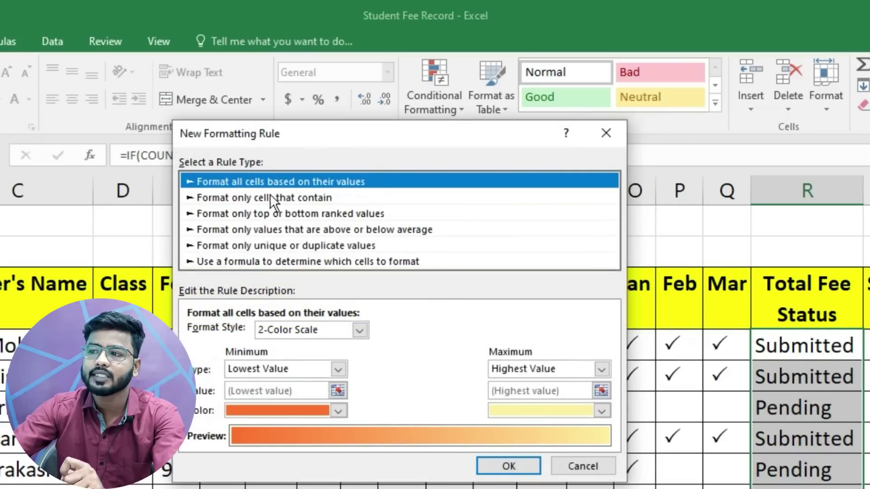
pyautogui.click(281, 197)
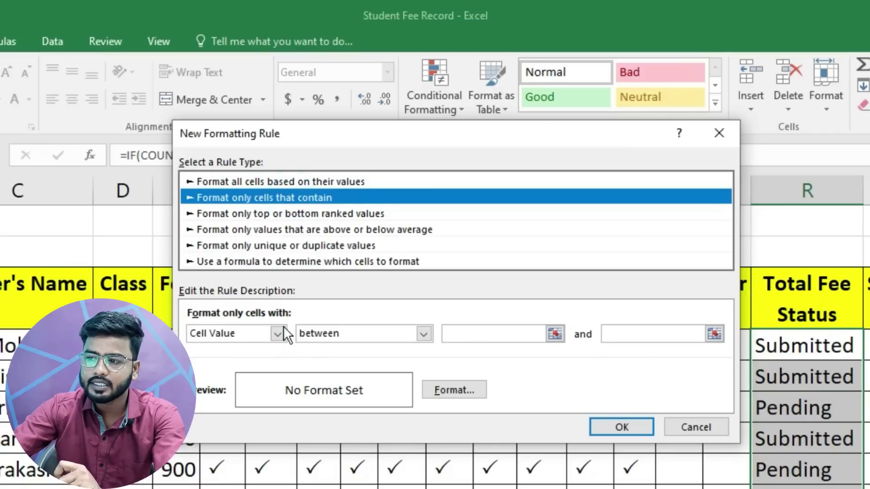
pyautogui.click(281, 334)
pyautogui.click(225, 358)
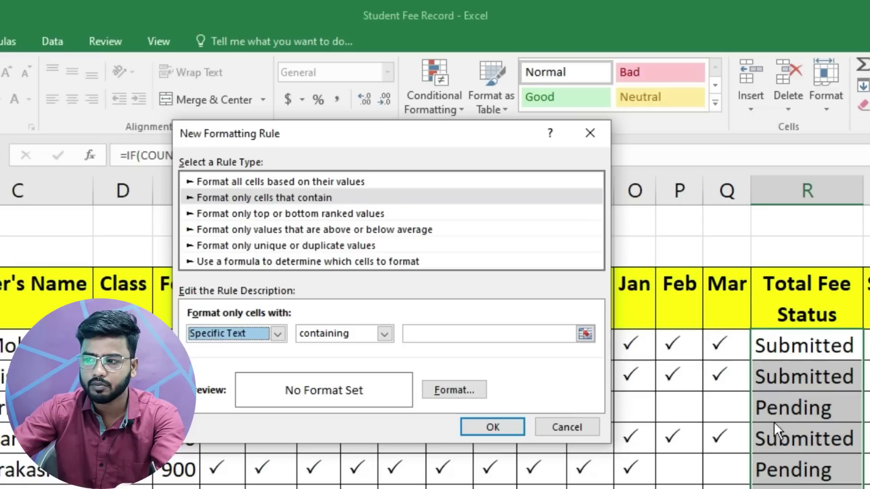
pyautogui.click(458, 336)
pyautogui.write('="Pending"')
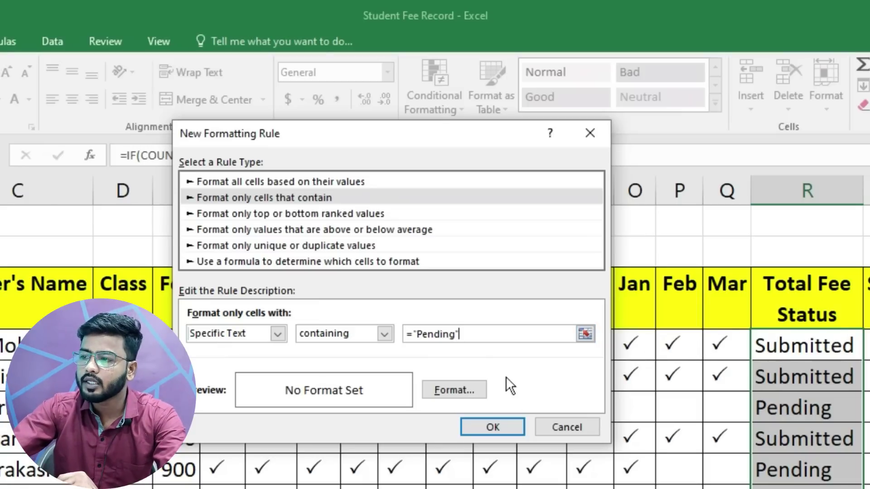
# - Give the Pending rule a dark red fill and white font, and apply it
pyautogui.click(468, 391)
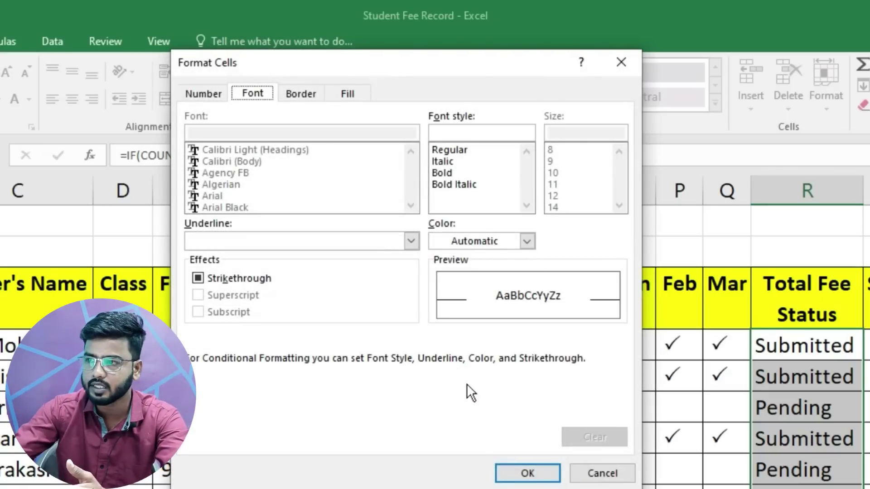
pyautogui.click(341, 93)
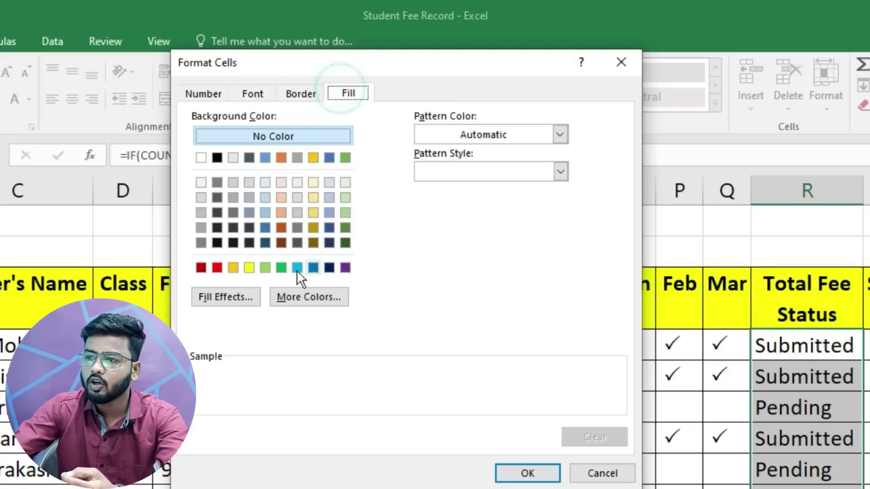
pyautogui.click(200, 268)
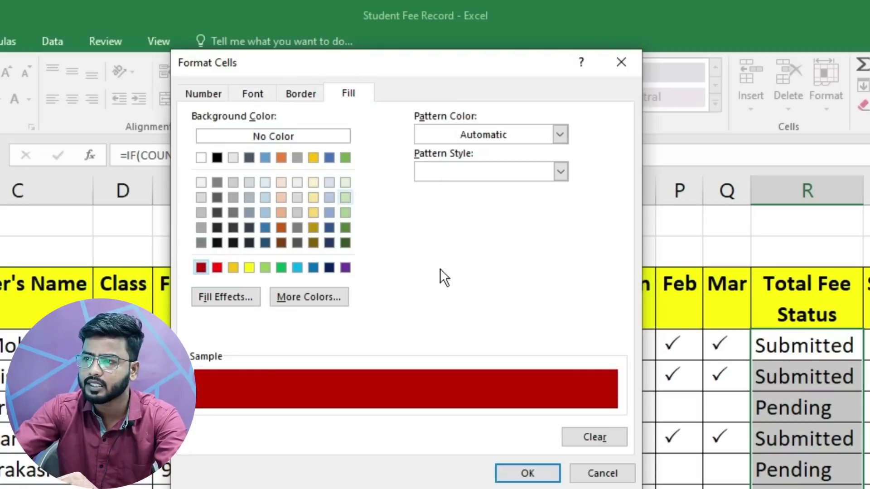
pyautogui.click(253, 97)
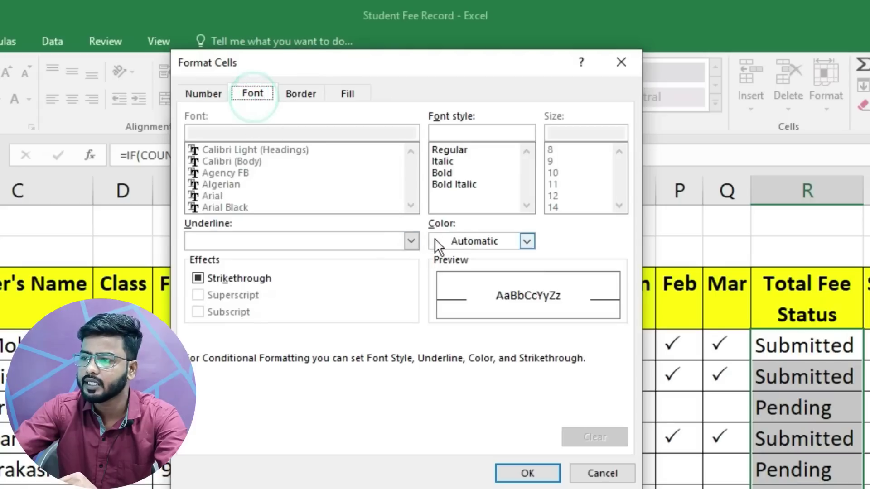
pyautogui.click(526, 240)
pyautogui.click(439, 300)
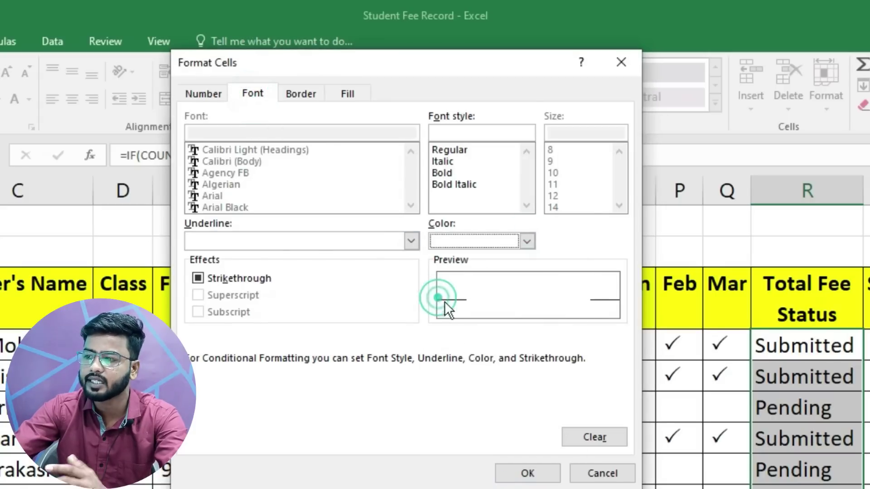
pyautogui.click(526, 473)
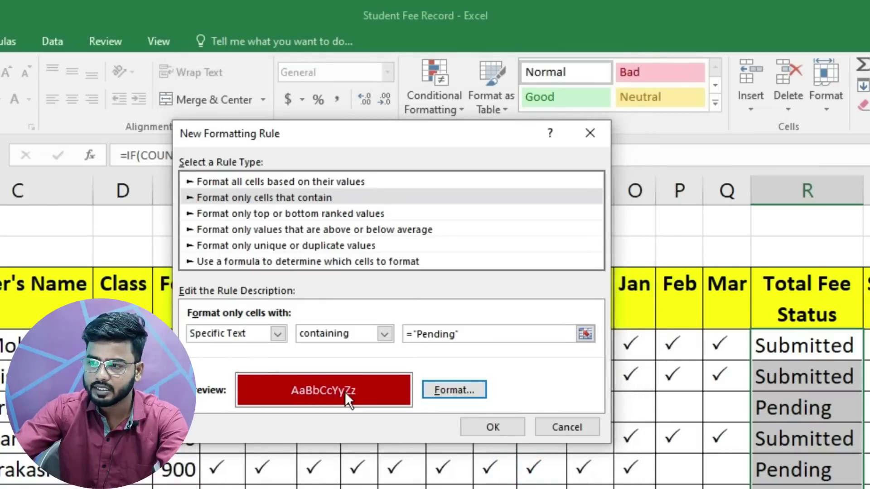
pyautogui.click(496, 425)
pyautogui.scroll(-3, 496, 425)
pyautogui.scroll(-2, 435, 317)
pyautogui.scroll(-3, 435, 317)
pyautogui.scroll(-2, 435, 317)
pyautogui.scroll(-1, 435, 318)
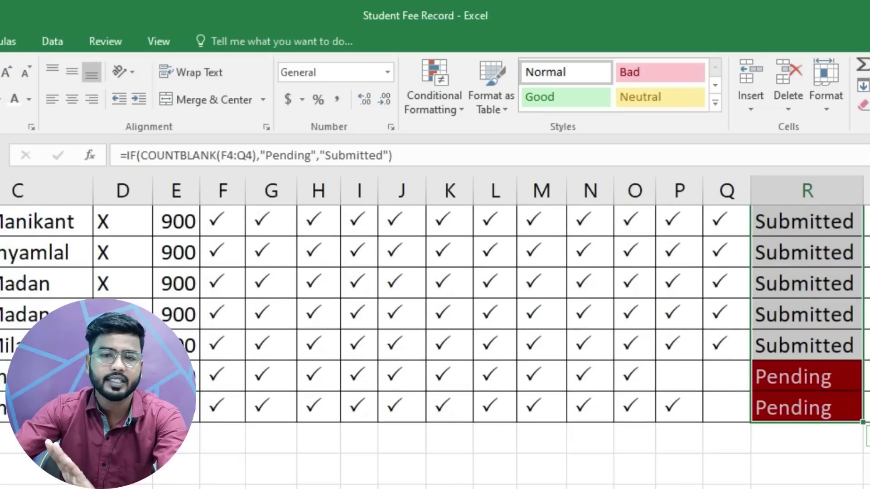
pyautogui.scroll(6, 435, 317)
pyautogui.scroll(1, 435, 317)
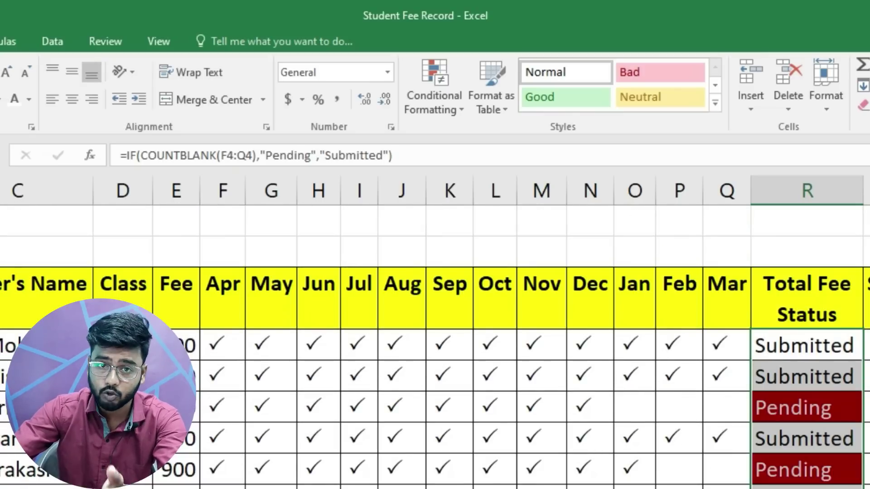
# - Enter =COUNTA(F4:Q4) in S4 to count the first student's ticked months
pyautogui.click(866, 347)
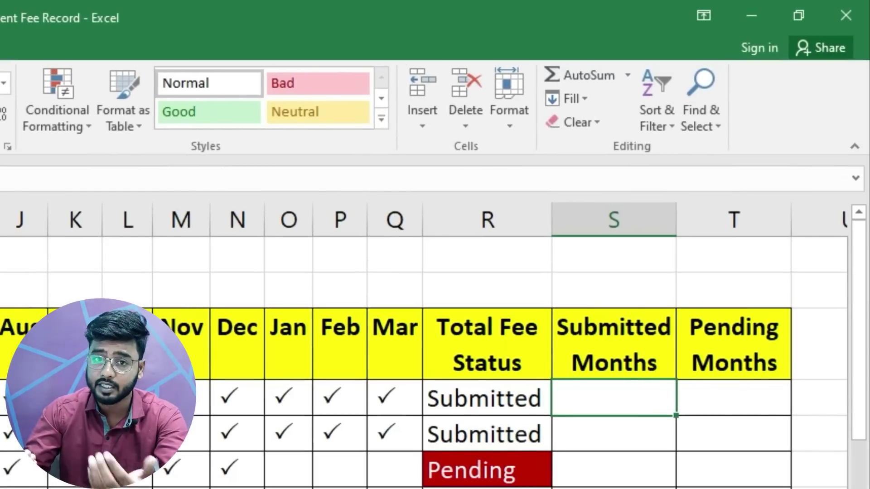
pyautogui.write('=')
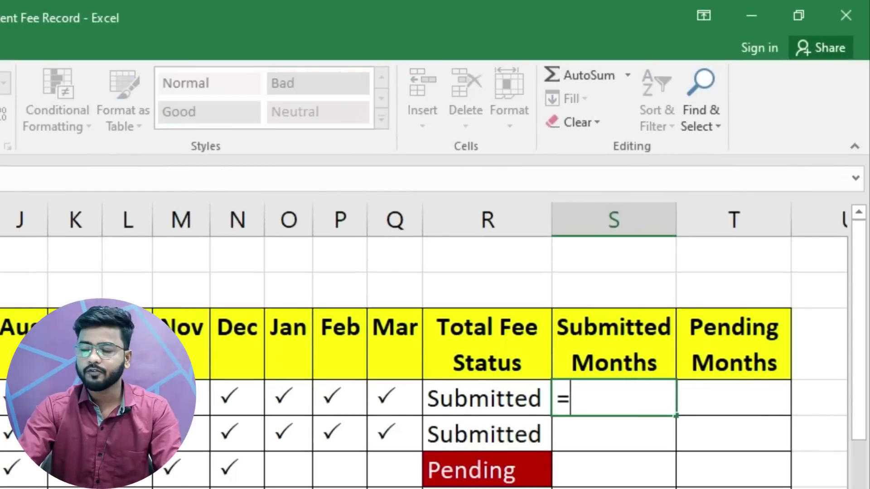
pyautogui.write('cou')
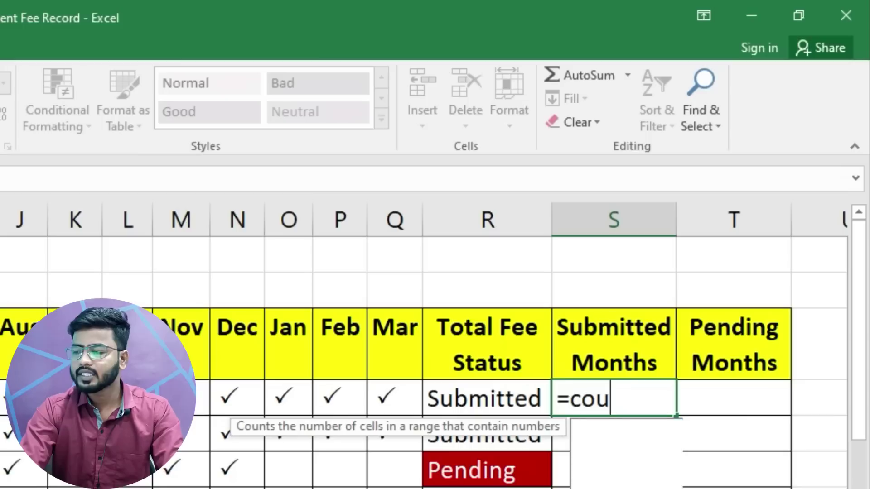
pyautogui.write('na')
pyautogui.press('BackSpace')
pyautogui.write('ta')
pyautogui.press('Tab')
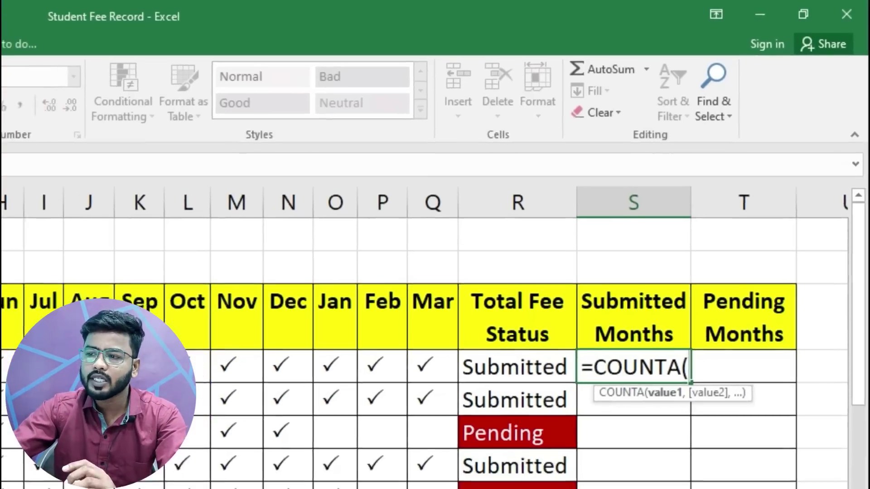
pyautogui.moveTo(57, 305); pyautogui.dragTo(501, 301)
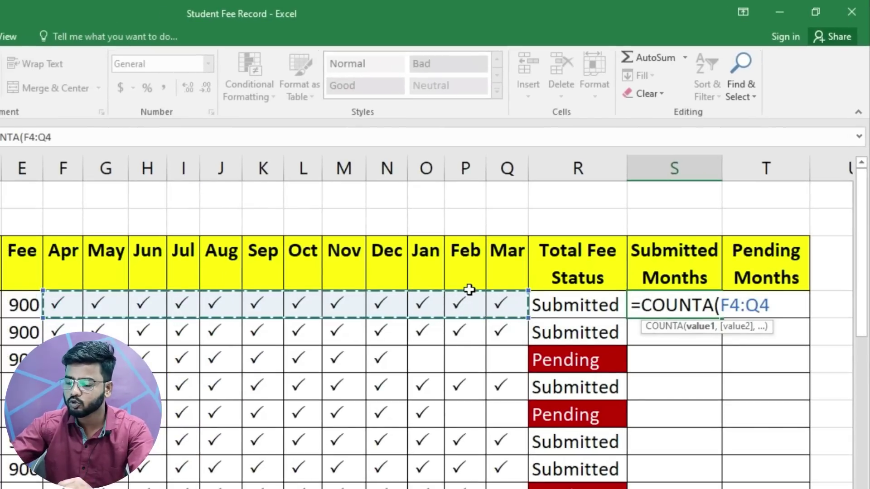
pyautogui.press('Return')
# - Fill the COUNTA formula down column S and check counts such as 12, 9 and 10
pyautogui.click(702, 306)
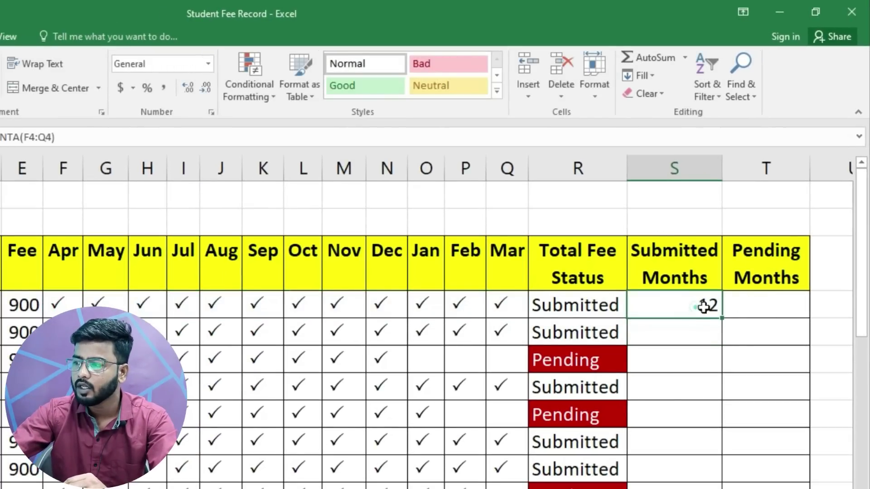
pyautogui.doubleClick(722, 318)
pyautogui.click(695, 387)
pyautogui.click(700, 363)
pyautogui.click(707, 417)
pyautogui.click(707, 417)
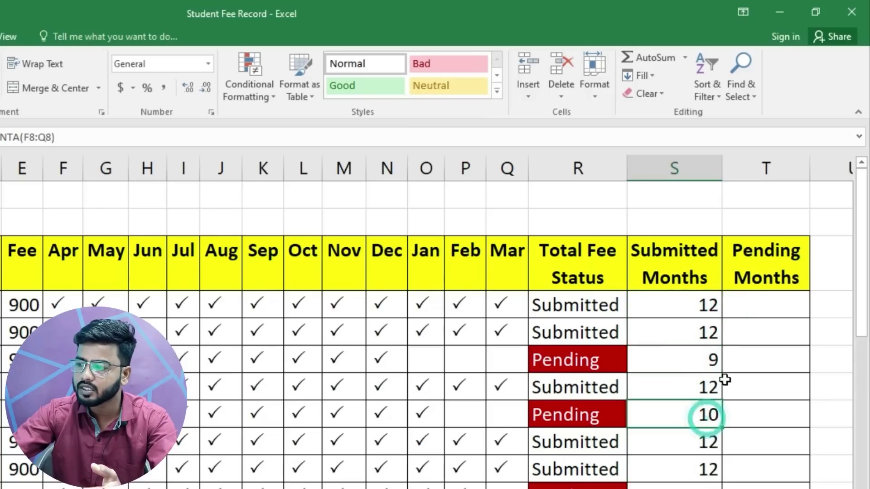
pyautogui.click(763, 310)
pyautogui.write('=')
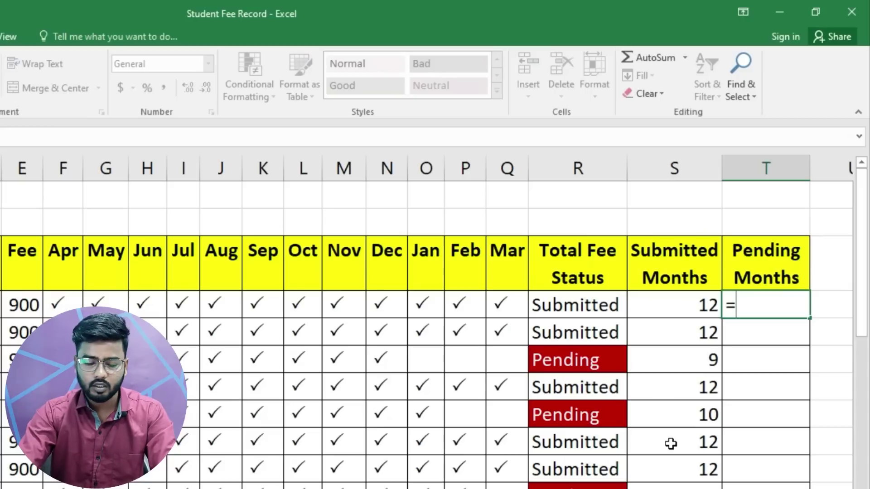
# - Enter =COUNTBLANK(F4:Q4) in T4, correcting the misspelled function name
pyautogui.write('cou')
pyautogui.press('BackSpace')
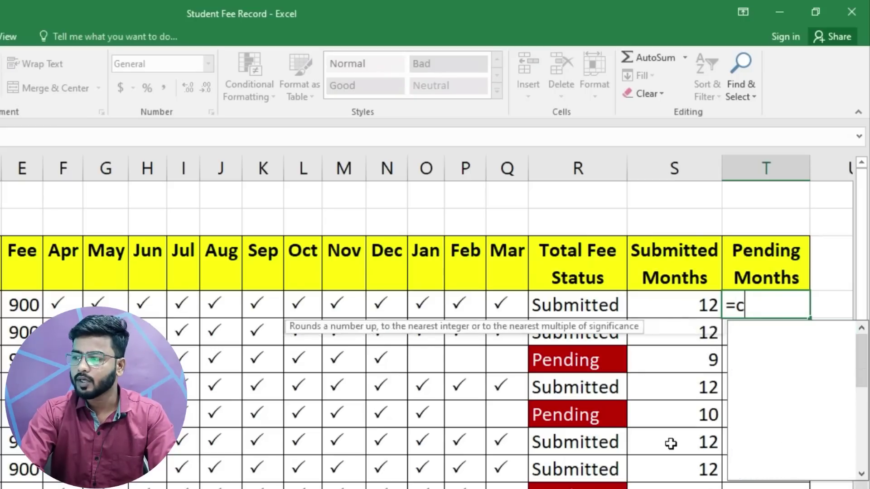
pyautogui.write('ount')
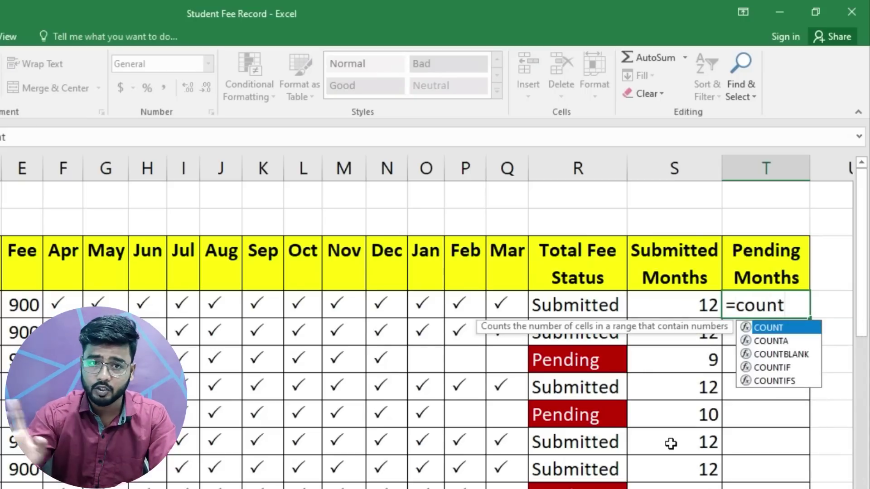
pyautogui.write('bl')
pyautogui.press('Tab')
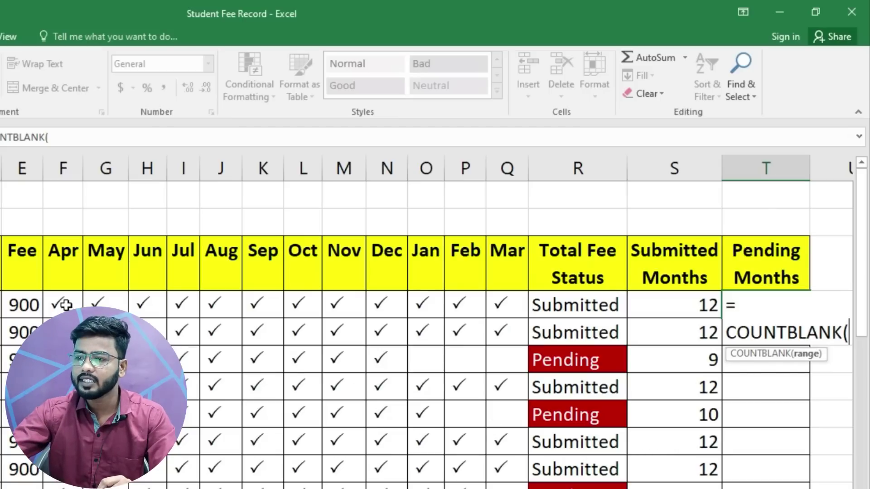
pyautogui.moveTo(66, 305); pyautogui.dragTo(503, 306)
pyautogui.press('Return')
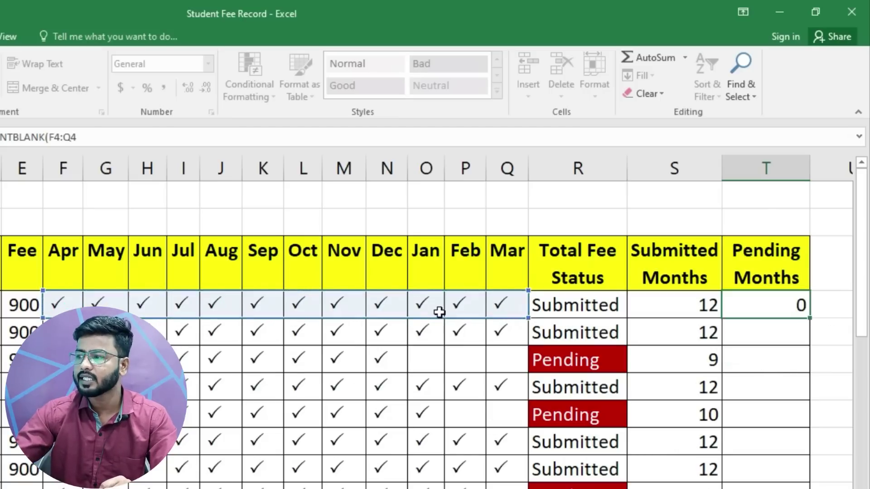
# - Fill the T4 formula down to the last student and spot-check S6, T6 and T10
pyautogui.click(761, 300)
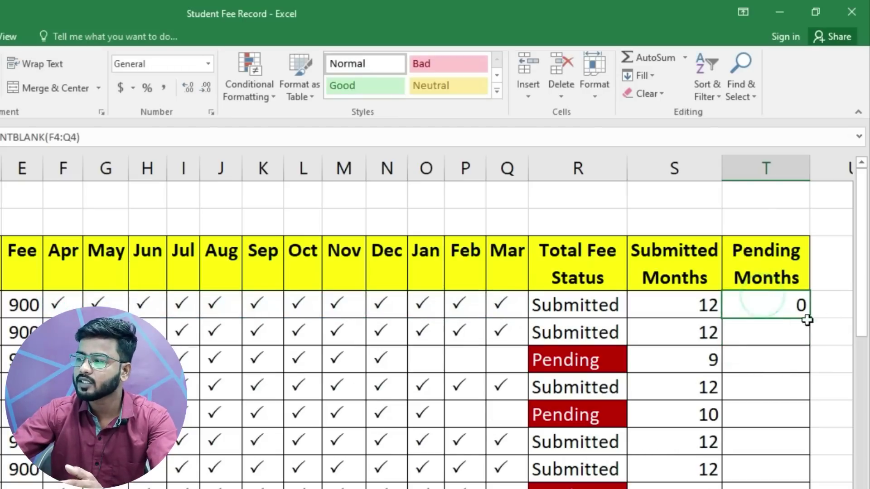
pyautogui.moveTo(808, 321); pyautogui.dragTo(809, 488)
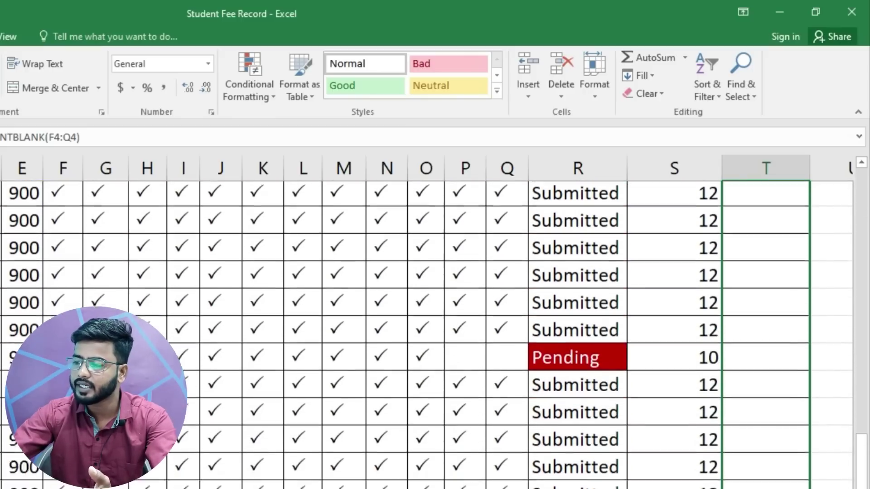
pyautogui.moveTo(809, 488); pyautogui.dragTo(809, 488)
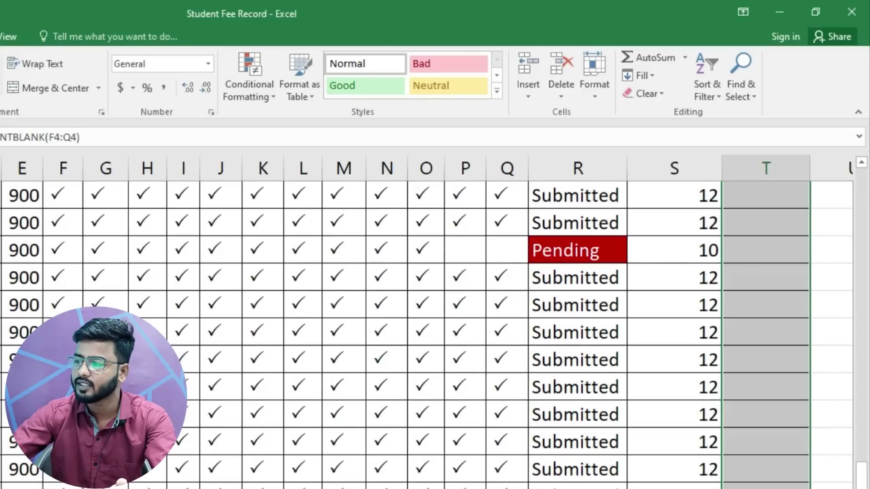
pyautogui.scroll(2, 803, 472)
pyautogui.scroll(3, 803, 472)
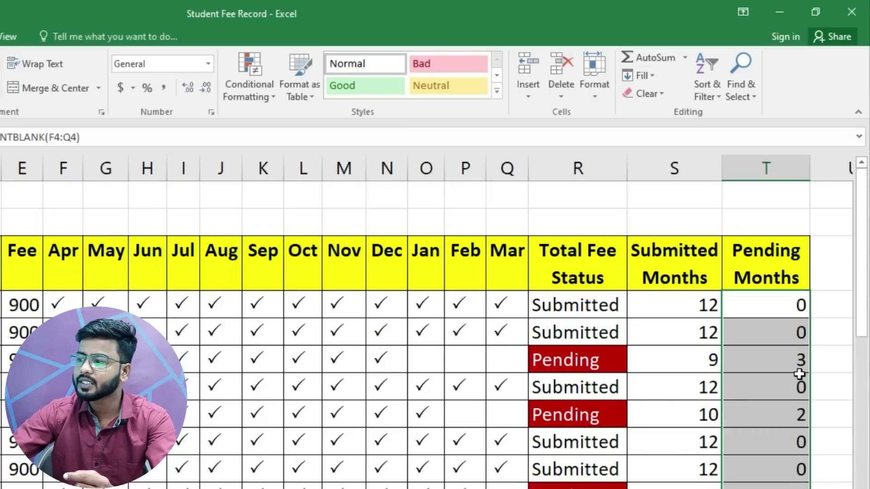
pyautogui.click(798, 360)
pyautogui.click(688, 360)
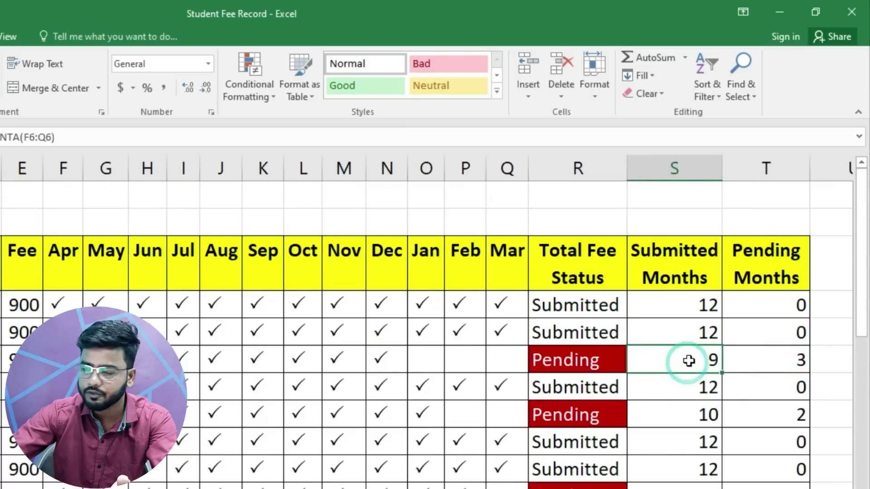
pyautogui.click(767, 360)
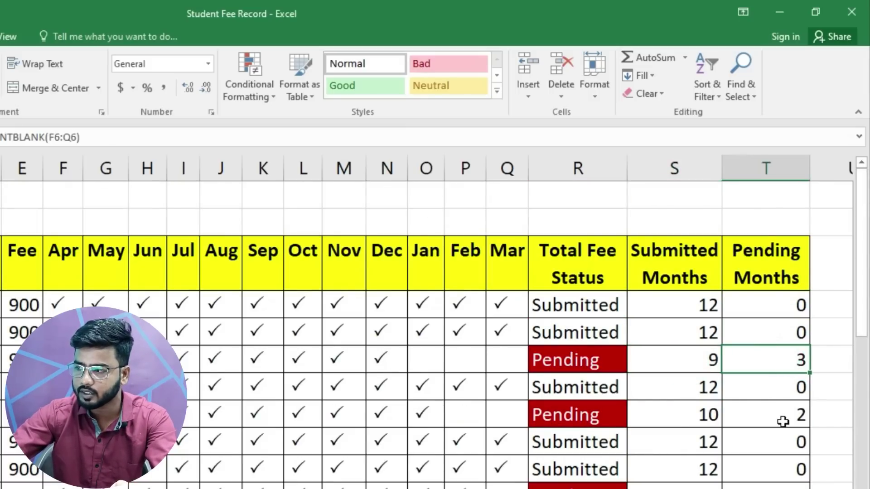
pyautogui.click(783, 469)
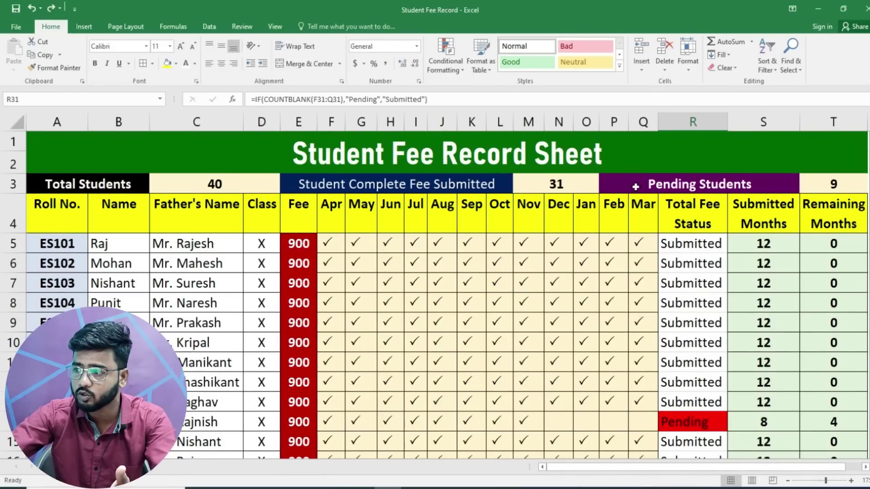
# - Inspect the COUNTIF formula in merged cell M3 counting the 31 fully paid students
pyautogui.click(568, 181)
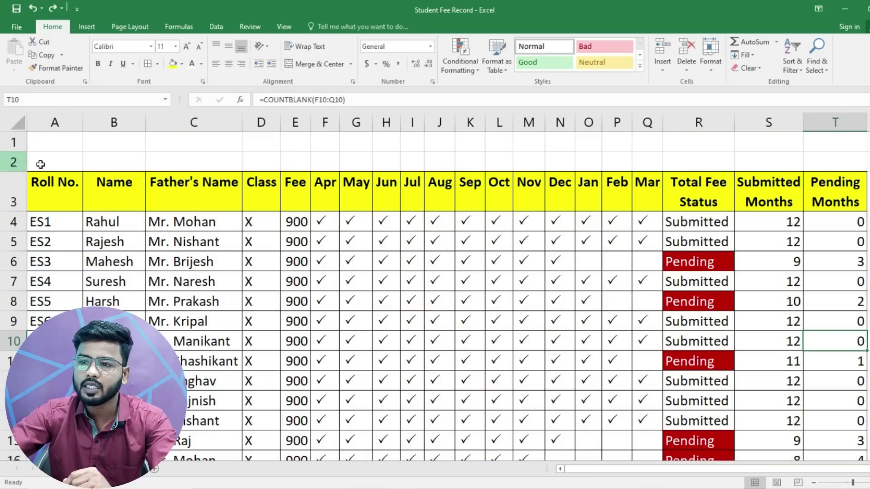
# - Merge A2:B2 and label it Total Students
pyautogui.click(45, 163)
pyautogui.moveTo(45, 162); pyautogui.dragTo(114, 162)
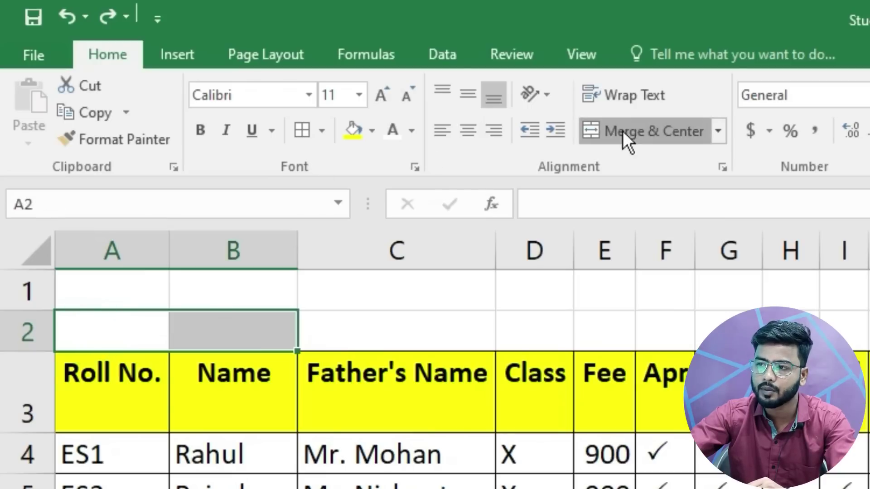
pyautogui.click(623, 130)
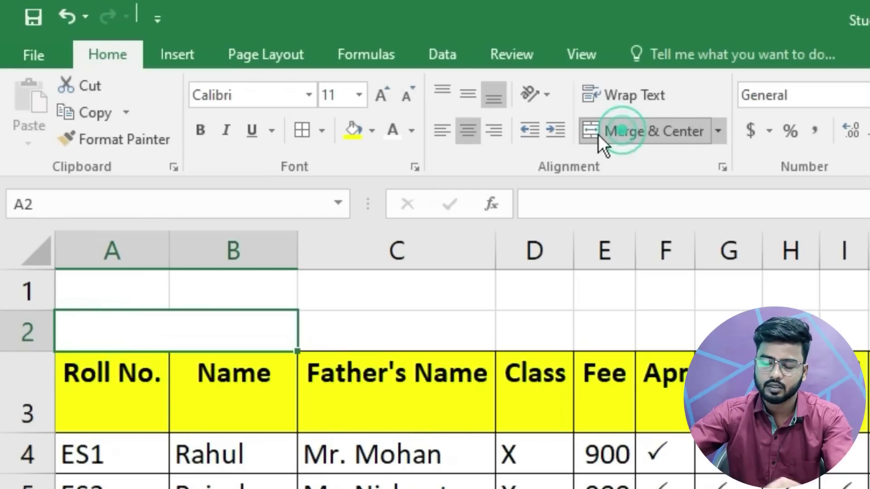
pyautogui.write('Total Students')
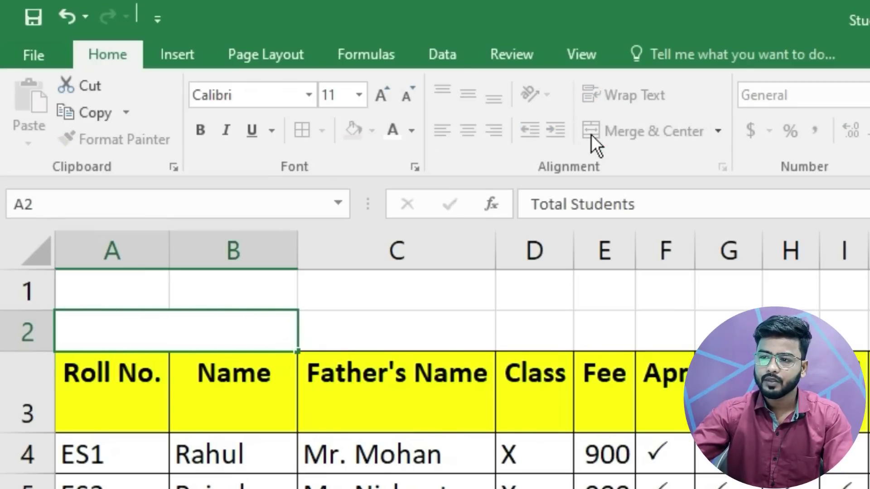
pyautogui.press('Tab')
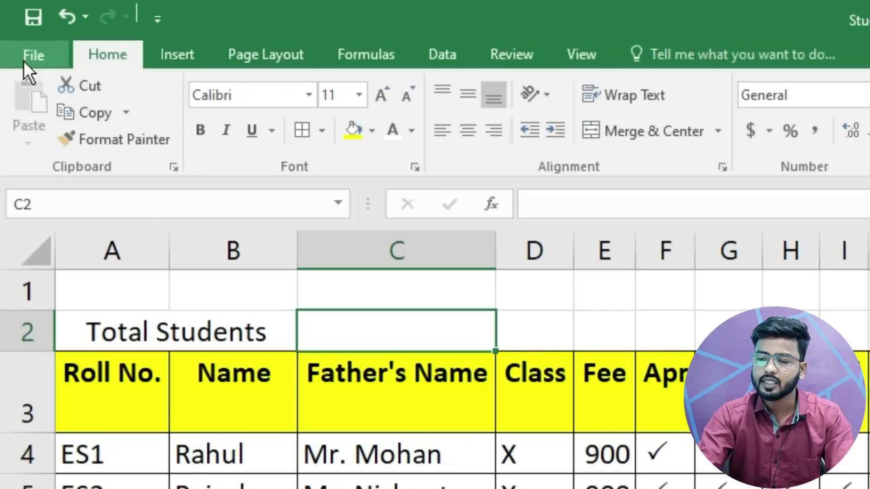
# - Enter =COUNTA(B4:B43) in C2 to show the student count of 40
pyautogui.write('=')
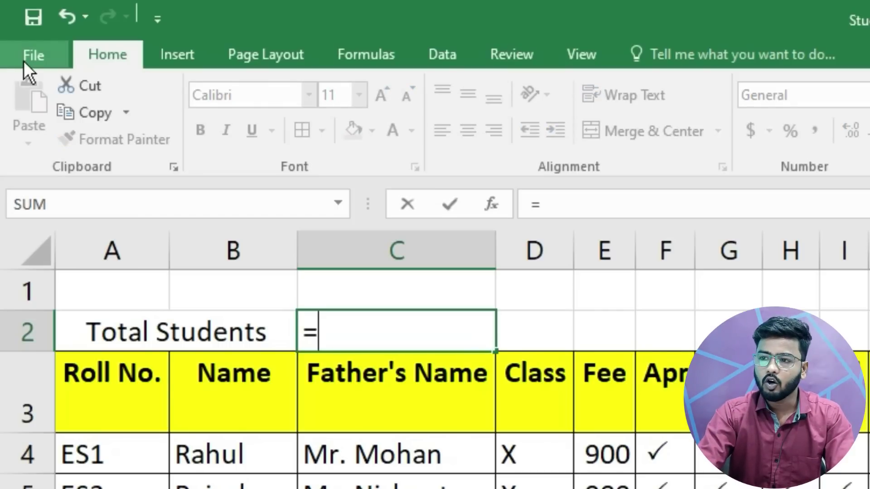
pyautogui.write('counta')
pyautogui.press('Tab')
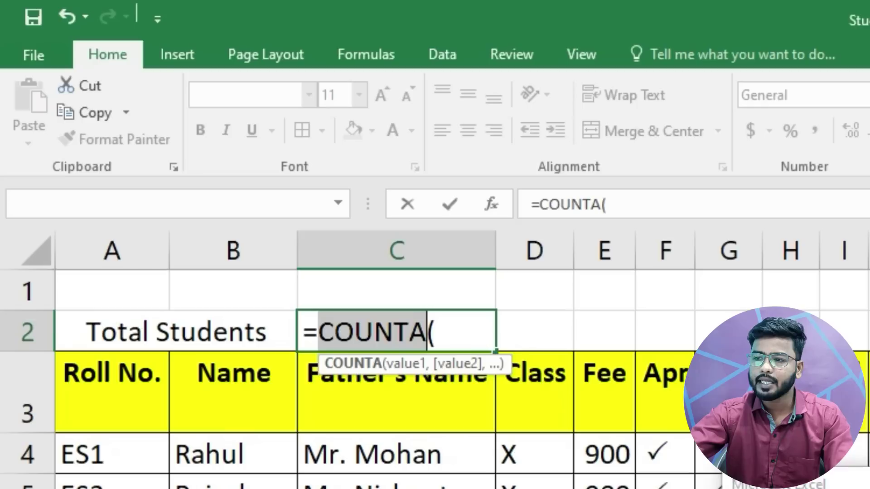
pyautogui.click(251, 458)
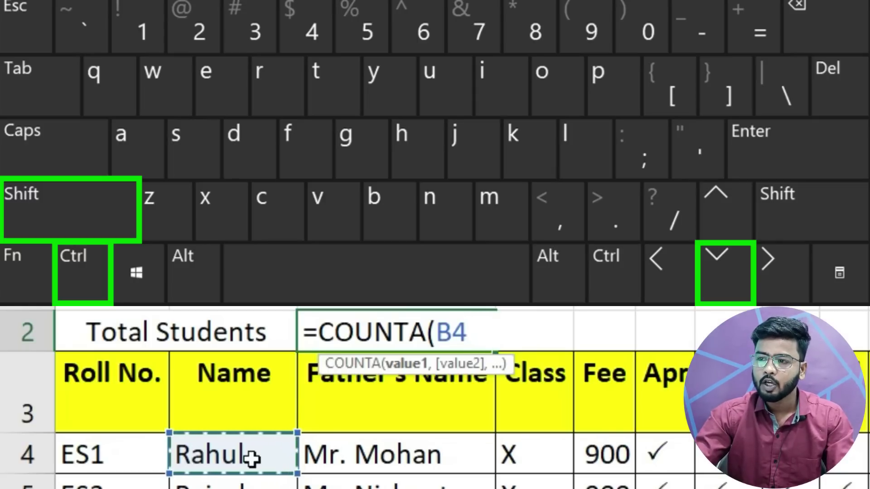
pyautogui.hotkey('ctrl', 'shift', 'Down')
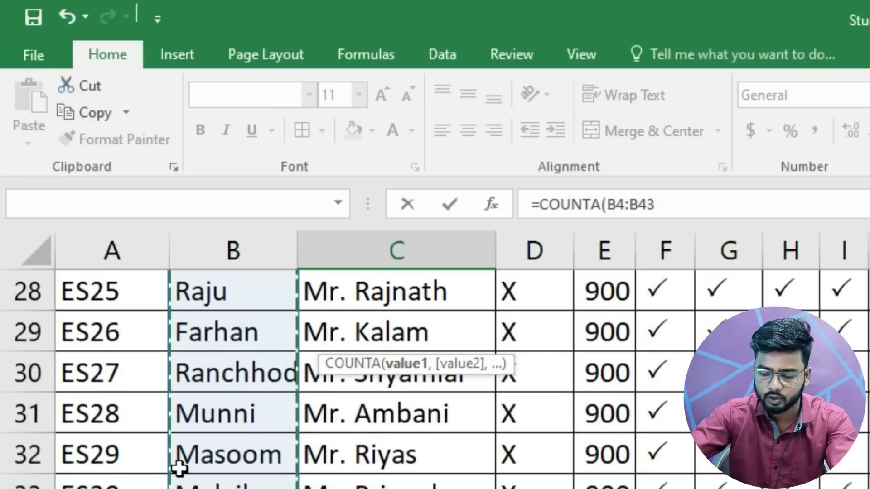
pyautogui.press('Return')
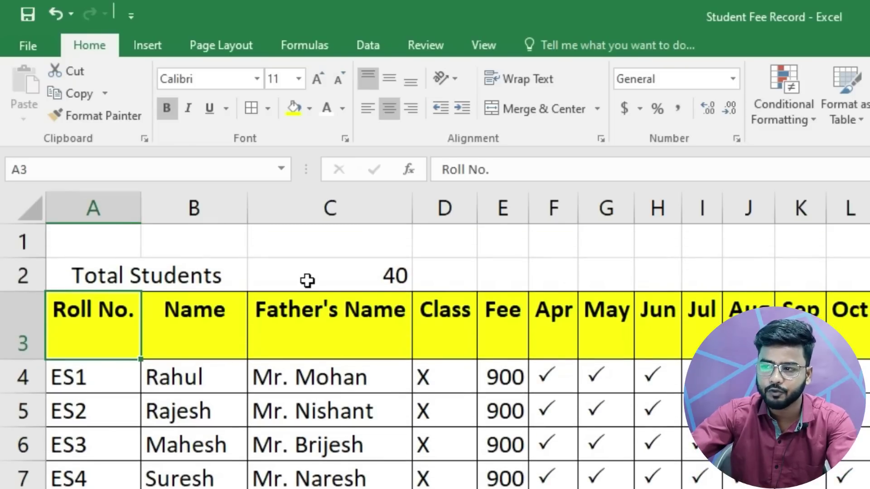
# - Merge E2:K2 and enter the label 'No. of Student fee submitted'
pyautogui.moveTo(492, 266); pyautogui.dragTo(792, 270)
pyautogui.click(550, 116)
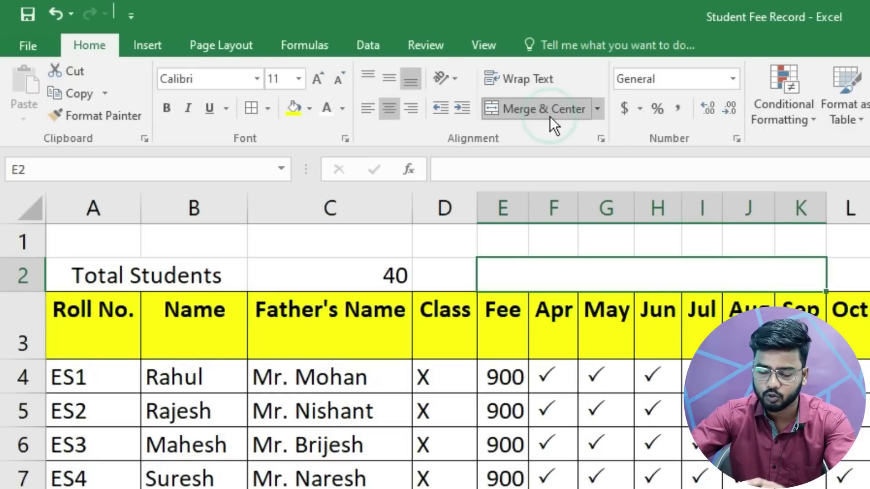
pyautogui.write('Student total')
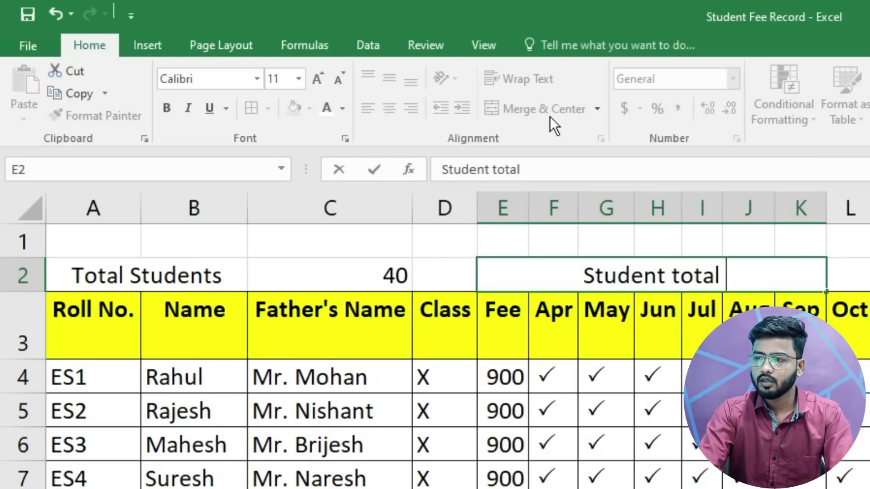
pyautogui.press('BackSpace')
pyautogui.press('BackSpace')
pyautogui.press('BackSpace')
pyautogui.write('No')
pyautogui.press('BackSpace')
pyautogui.press('BackSpace')
pyautogui.write('No')
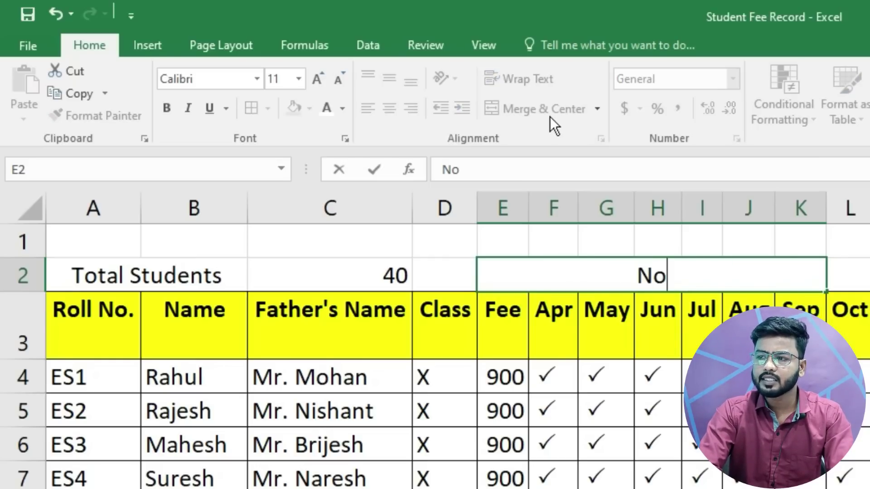
pyautogui.write('. of St')
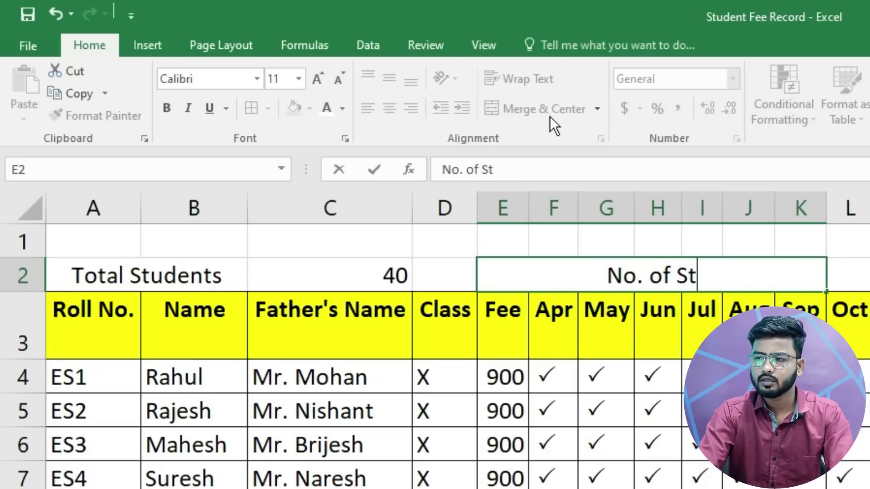
pyautogui.write('udent fee sum')
pyautogui.press('BackSpace')
pyautogui.press('BackSpace')
pyautogui.write('ub')
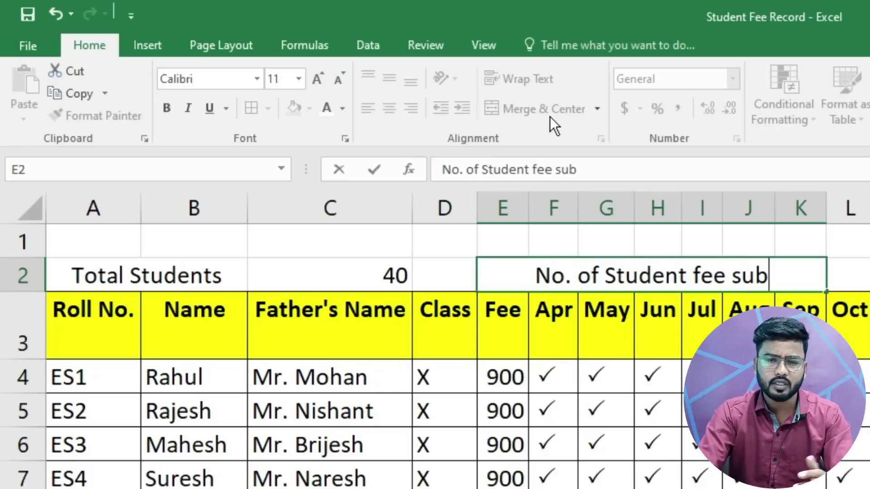
pyautogui.write('mitted')
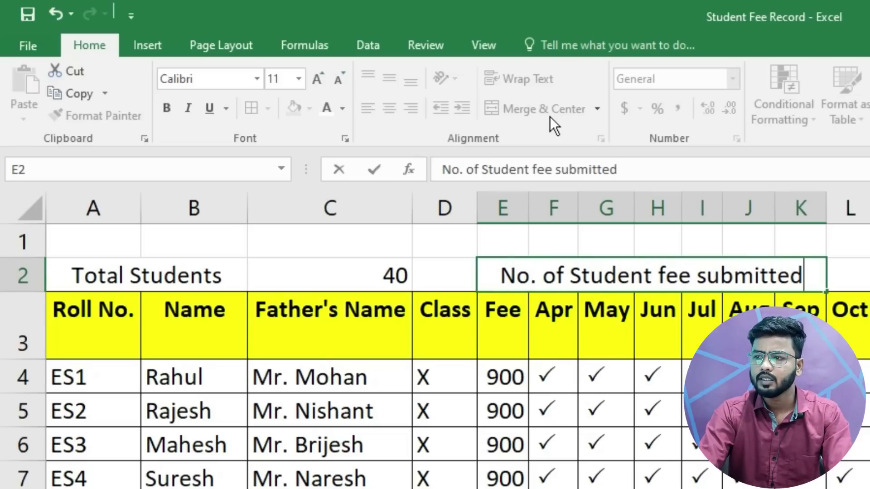
pyautogui.press('Tab')
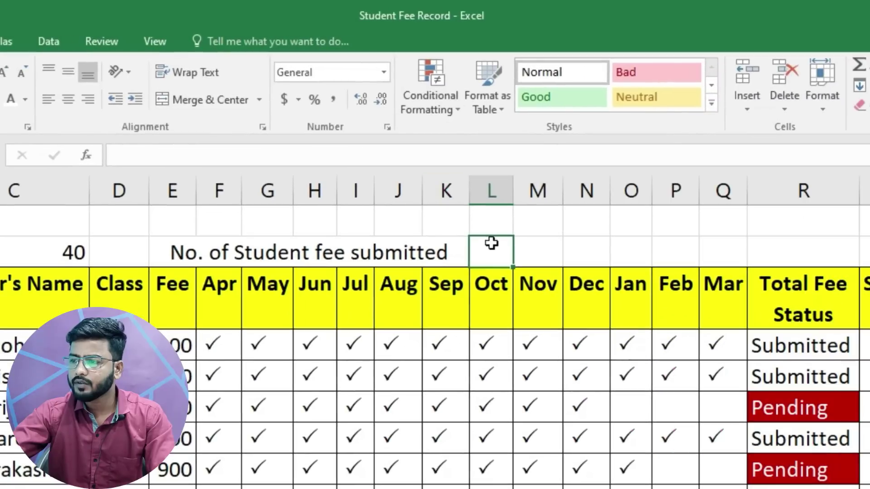
# - Merge L2:N2 and enter =COUNTIF(R4:R43,"Submitted"), which returns 31
pyautogui.moveTo(493, 249); pyautogui.dragTo(585, 250)
pyautogui.click(233, 100)
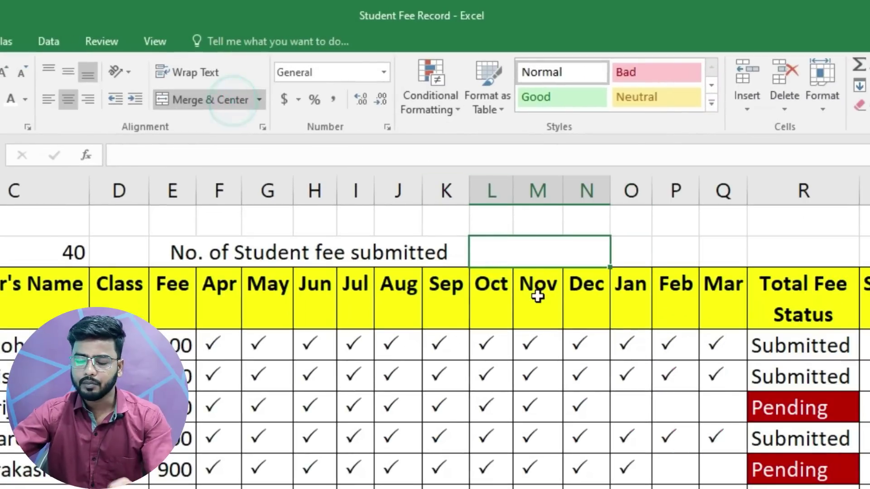
pyautogui.write('=')
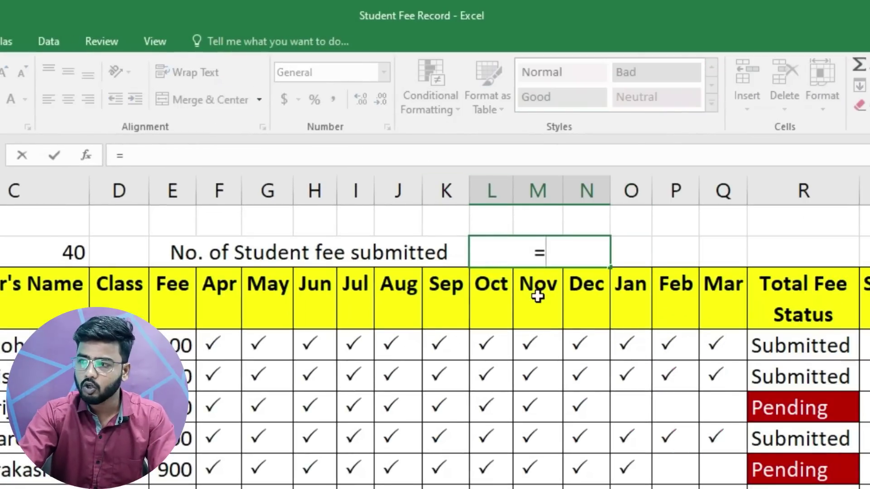
pyautogui.write('countif')
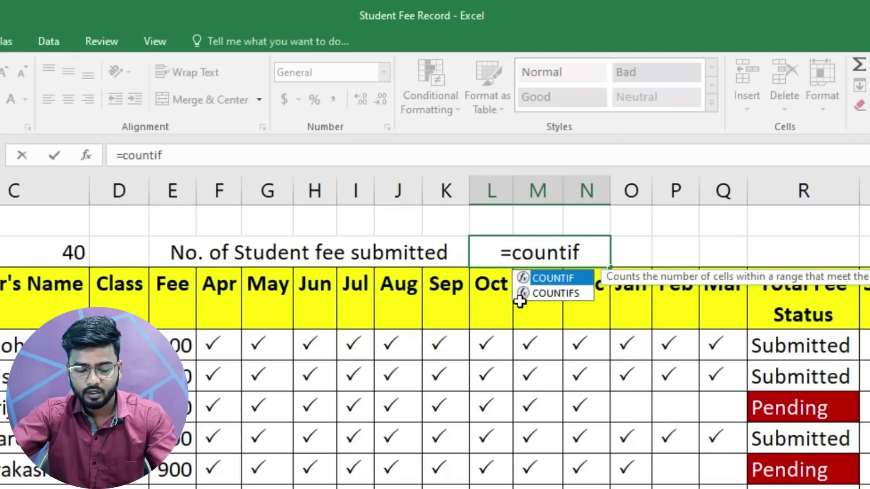
pyautogui.press('Tab')
pyautogui.click(786, 348)
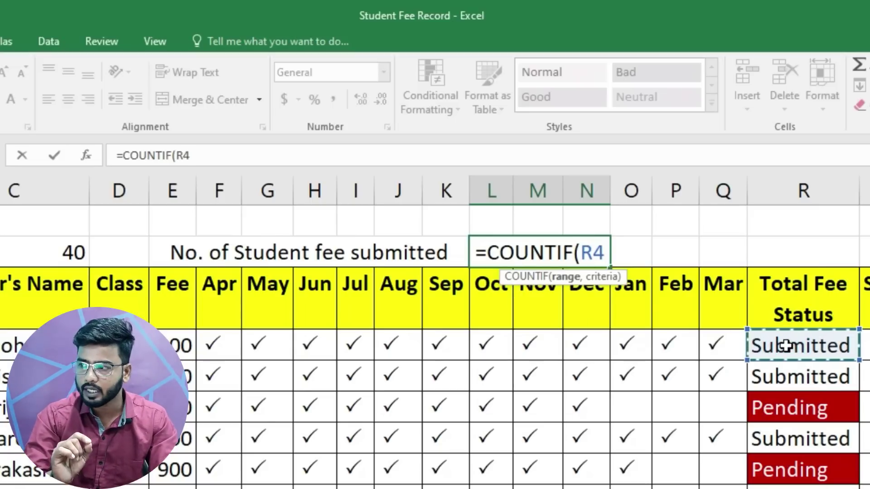
pyautogui.hotkey('ctrl', 'shift', 'Down')
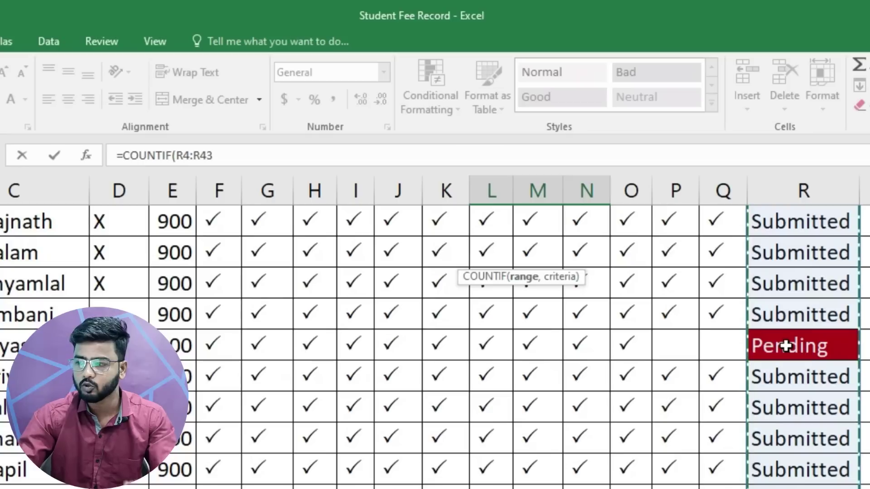
pyautogui.scroll(5, 760, 333)
pyautogui.scroll(8, 725, 317)
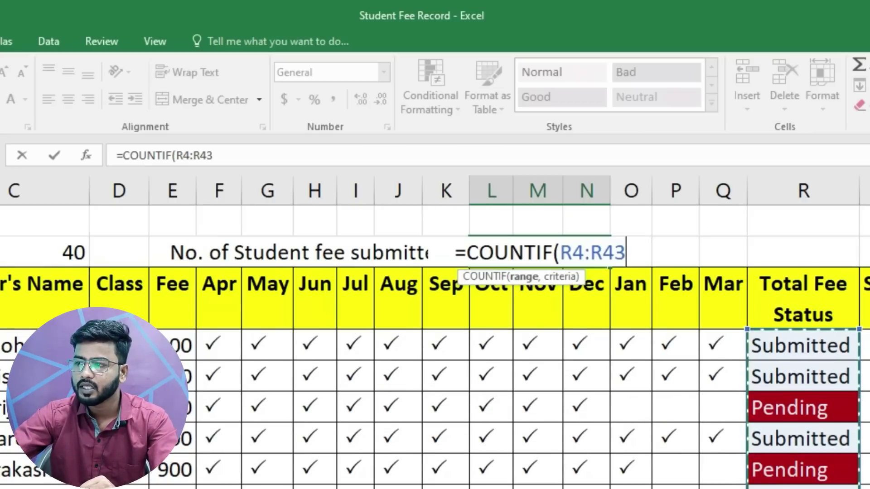
pyautogui.write(',')
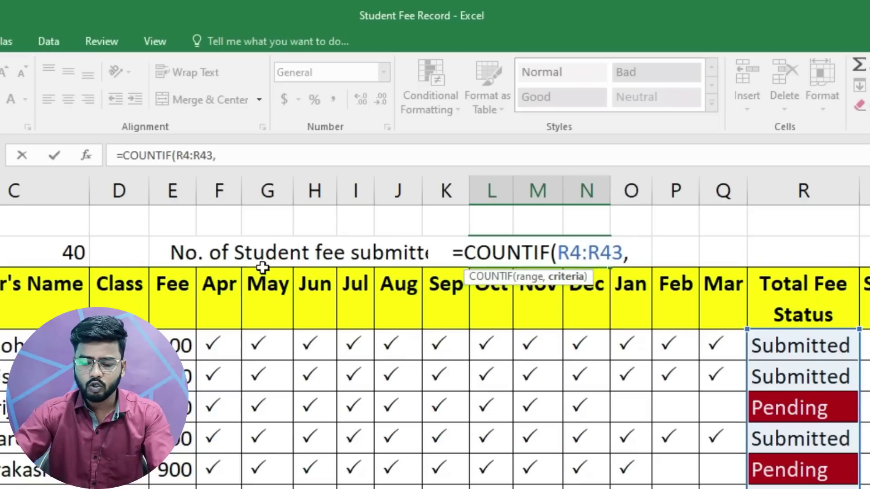
pyautogui.write('"Su')
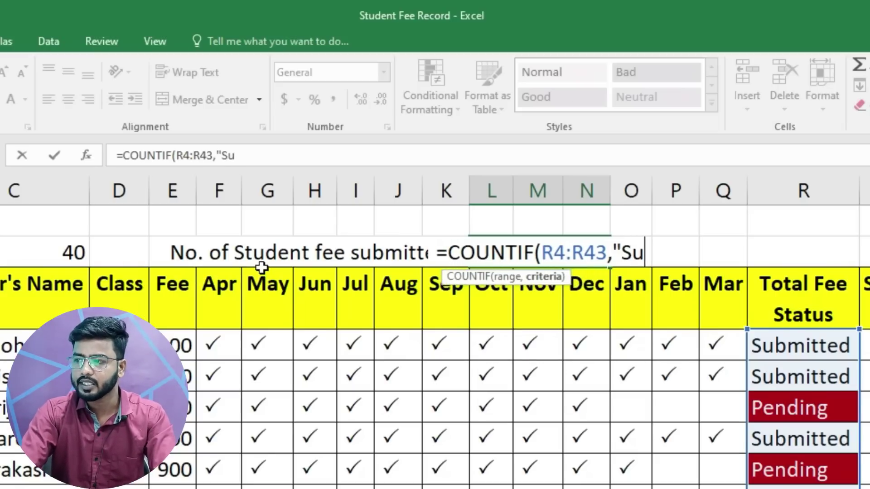
pyautogui.write('bmi')
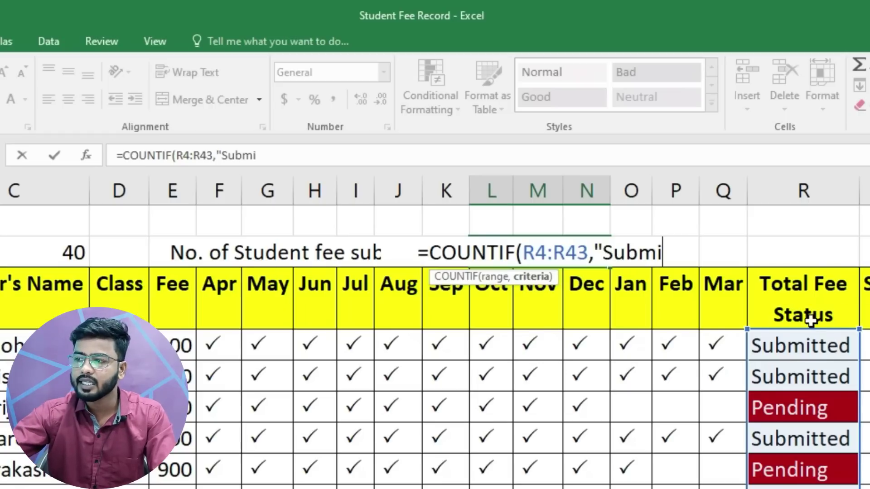
pyautogui.write('tted')
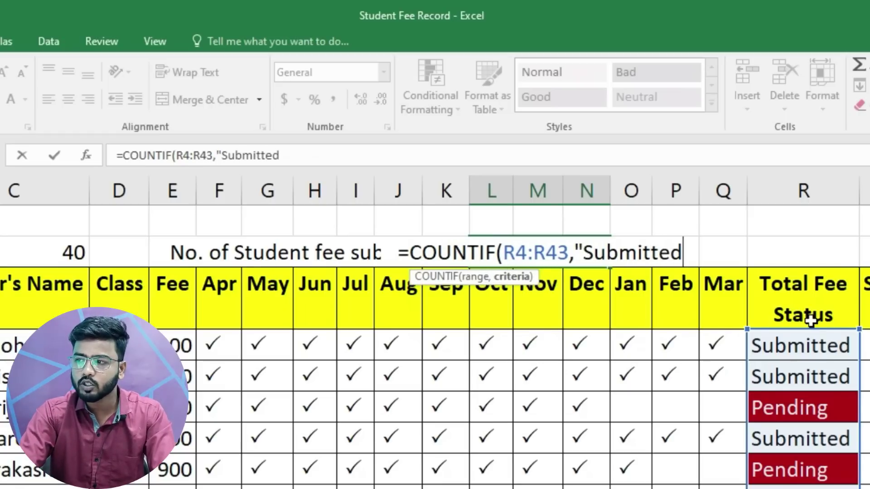
pyautogui.write('"')
pyautogui.press('Return')
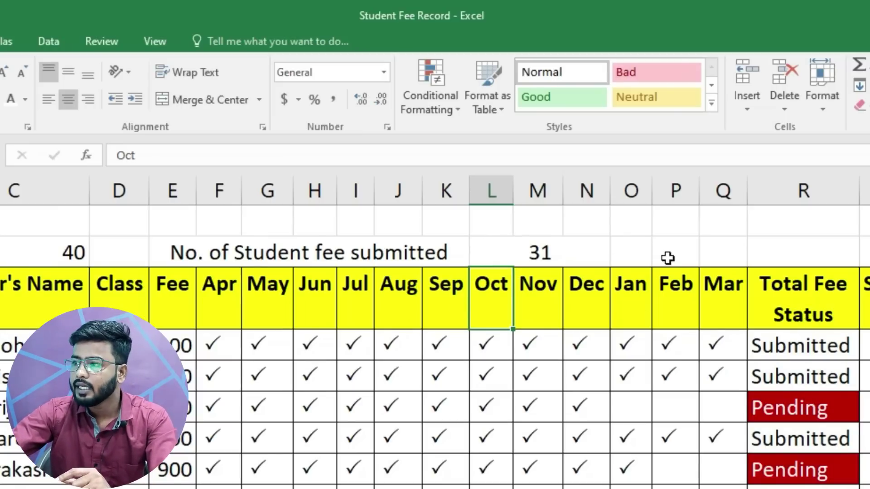
pyautogui.moveTo(667, 258); pyautogui.dragTo(757, 242)
# - Merge the cells after the submitted count and label them 'Pending Students'
pyautogui.click(45, 94)
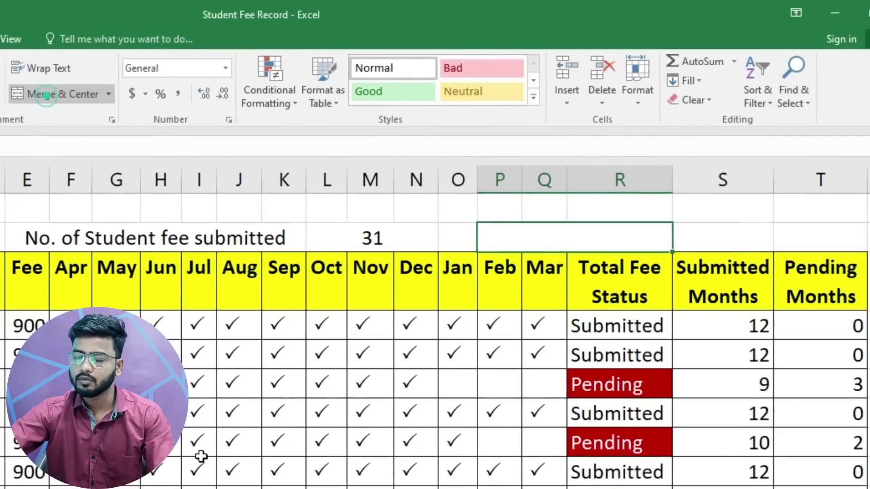
pyautogui.write('Pending')
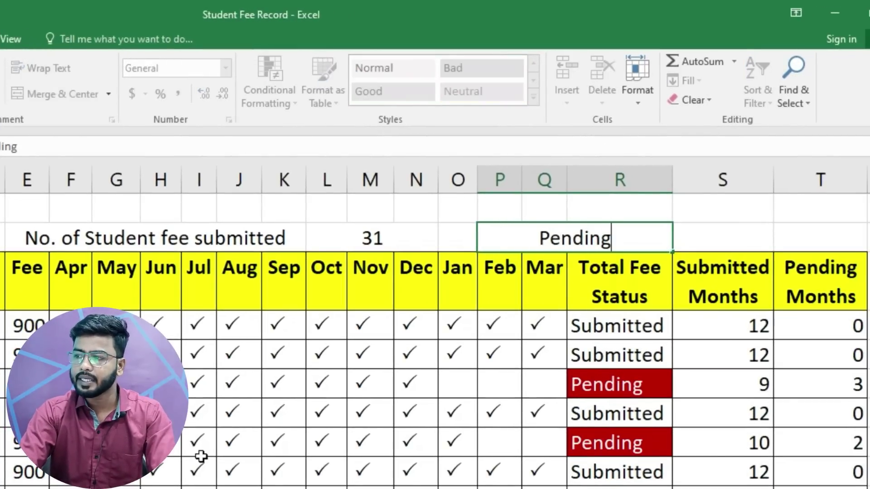
pyautogui.write(' Students')
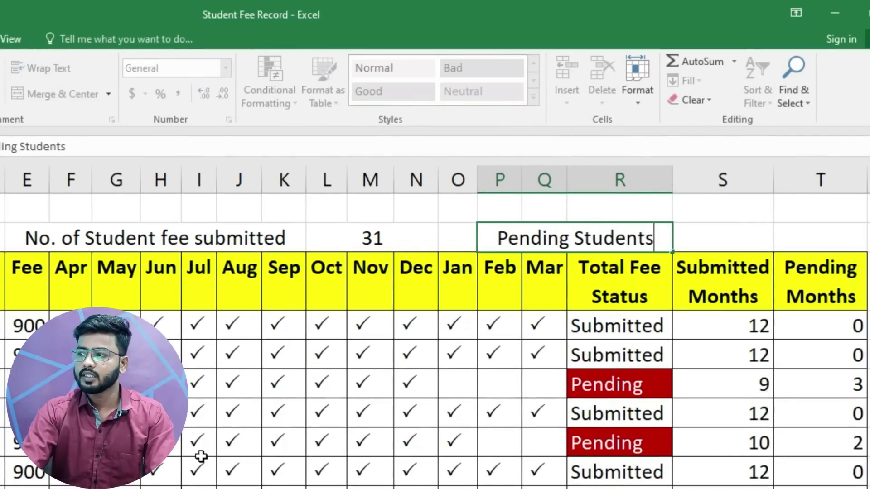
pyautogui.press('Tab')
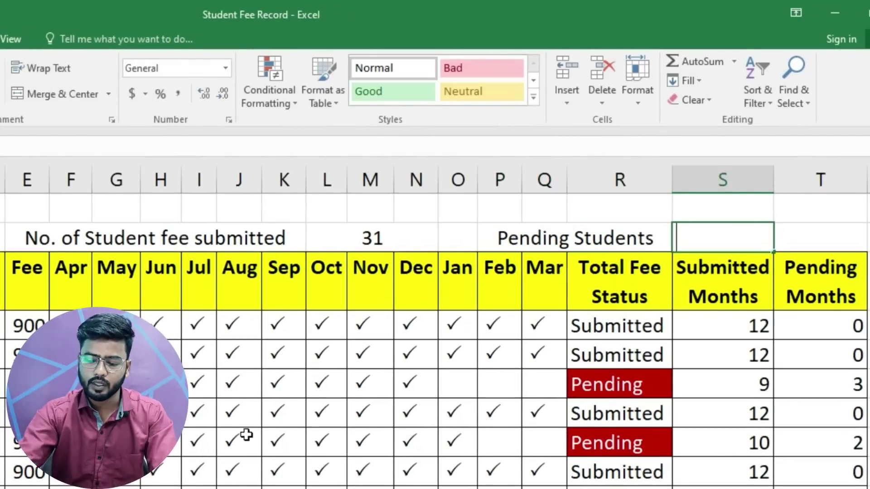
# - Enter =COUNTIF(R4:R43,"Pending") in S2 to count 9 pending students
pyautogui.write('=countif')
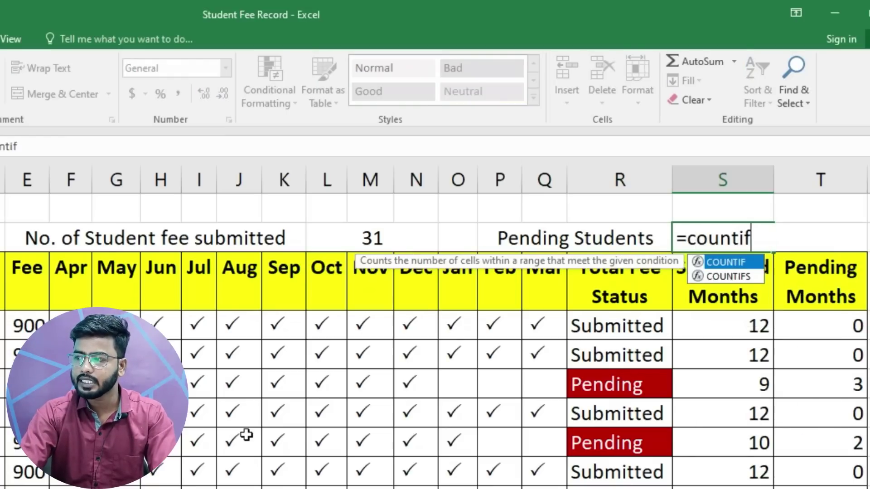
pyautogui.press('Tab')
pyautogui.click(593, 328)
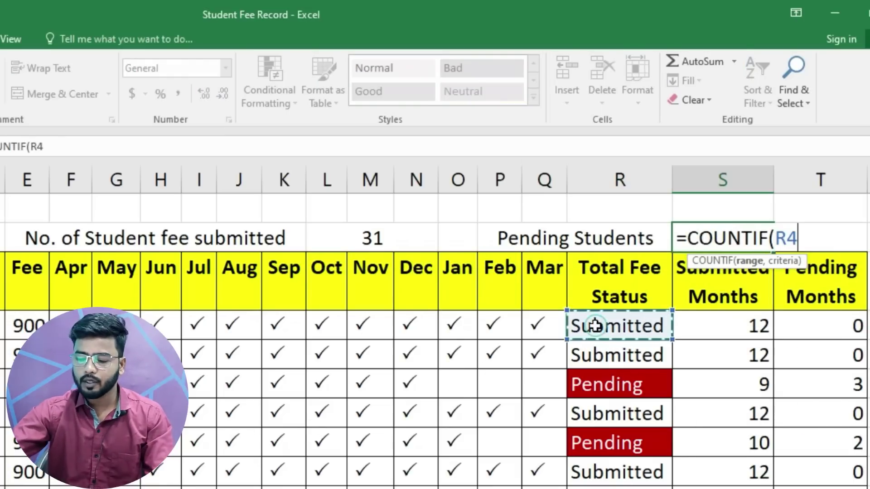
pyautogui.hotkey('ctrl', 'shift', 'Down')
pyautogui.write(':R43,')
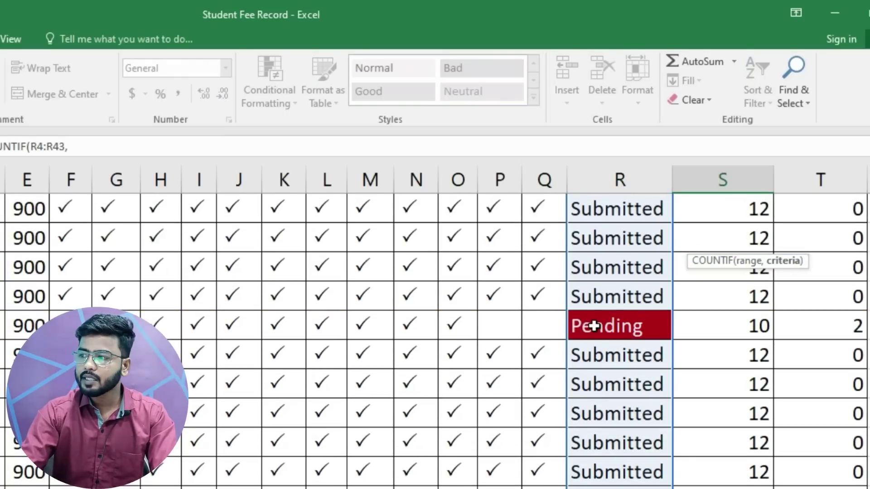
pyautogui.scroll(3, 824, 349)
pyautogui.scroll(3, 823, 350)
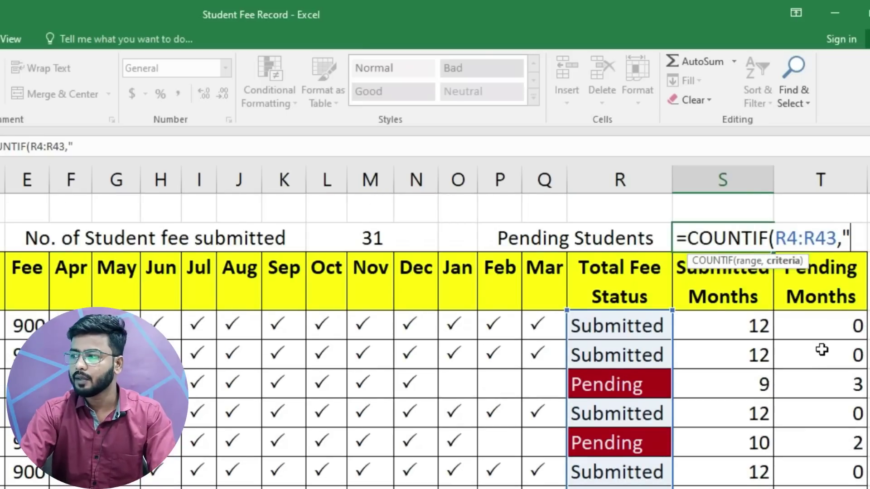
pyautogui.write('ng')
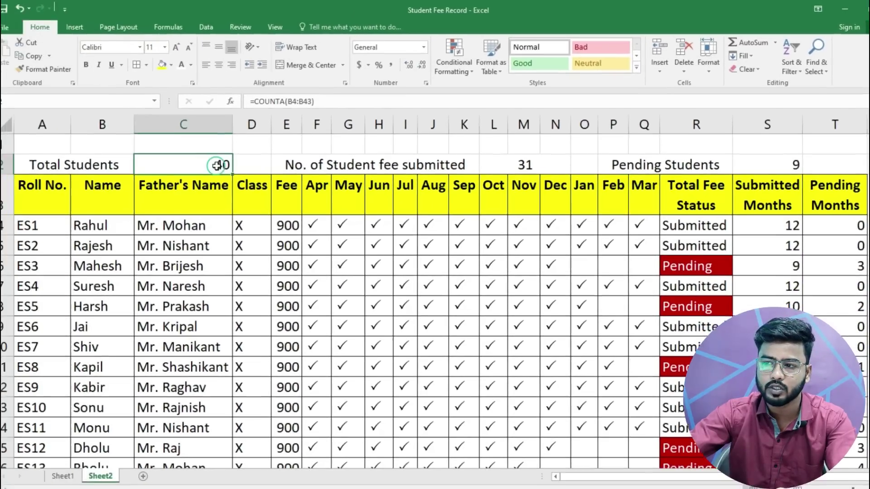
pyautogui.click(218, 161)
# - Heighten row 1, merge A1:T1, and enter the title 'Students Fee Record Sheet'
pyautogui.click(531, 162)
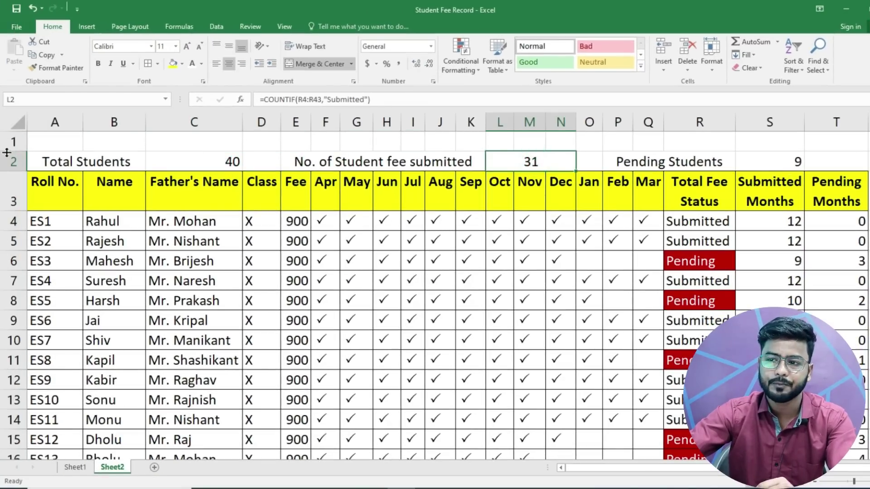
pyautogui.moveTo(13, 153); pyautogui.dragTo(15, 179)
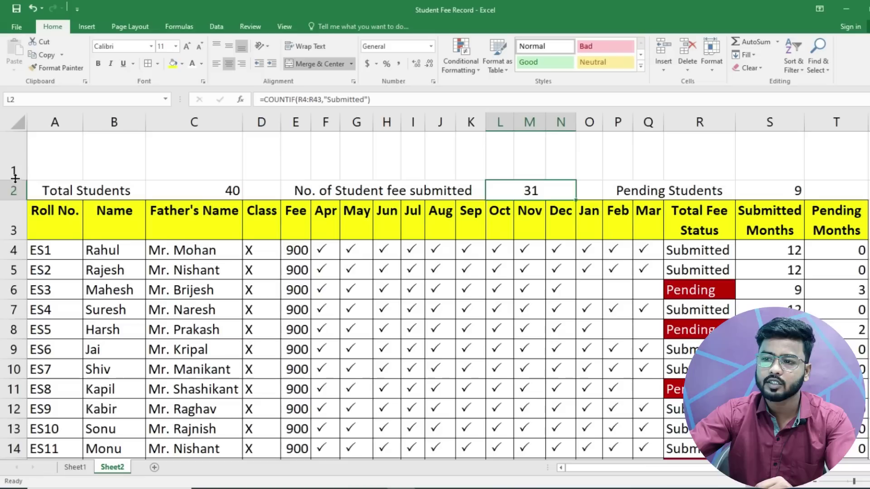
pyautogui.moveTo(50, 153); pyautogui.dragTo(836, 153)
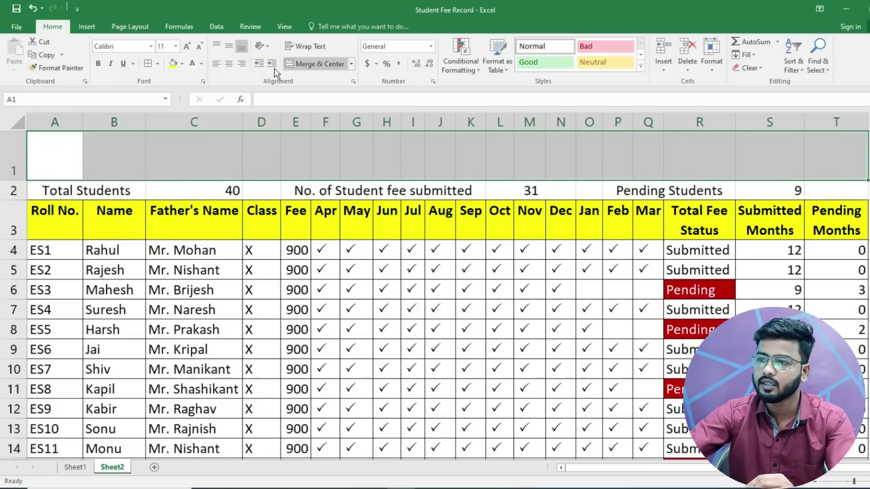
pyautogui.click(307, 67)
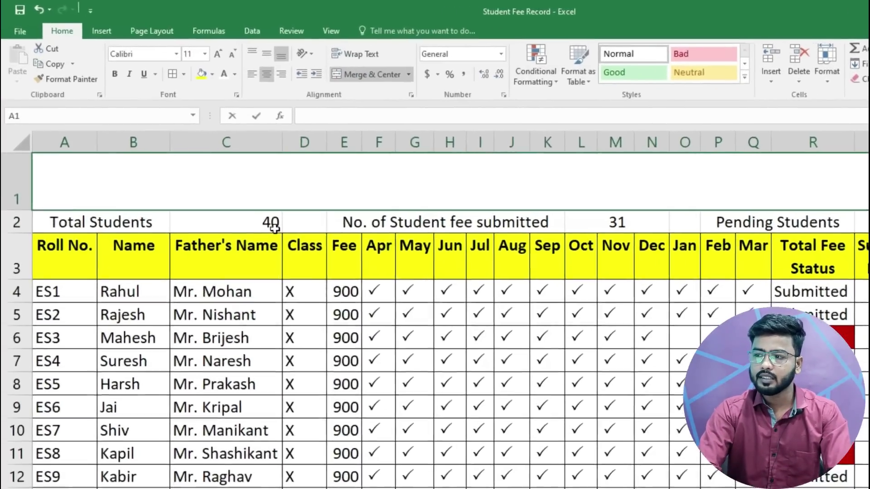
pyautogui.write('St')
pyautogui.write('udents Fee Reco')
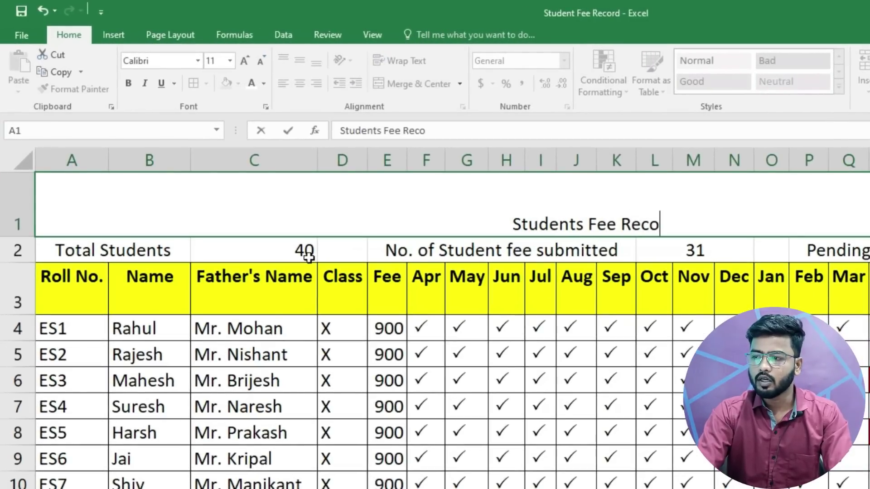
pyautogui.write('rd Sheet')
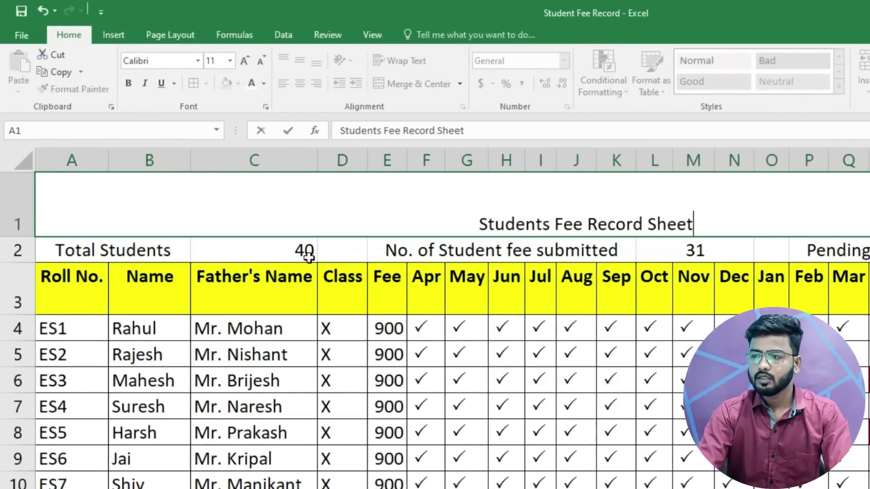
pyautogui.click(513, 221)
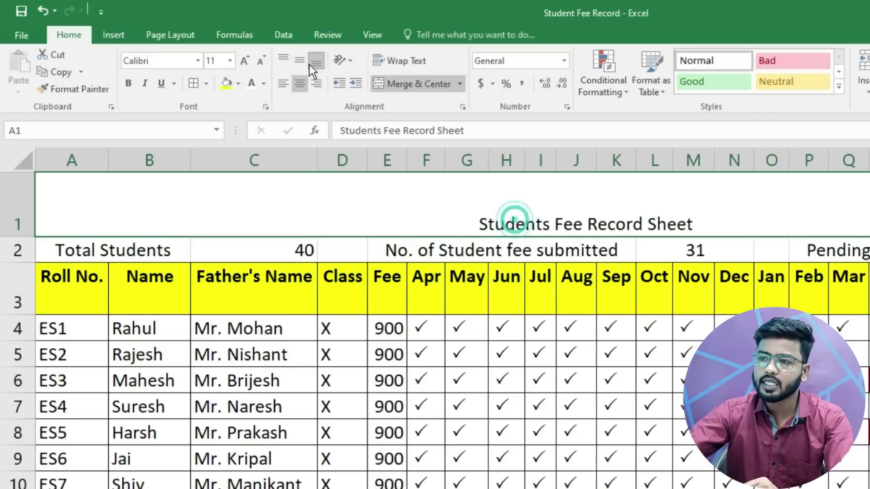
# - Style the title Bahnschrift SemiBold SemiCondensed 24 pt, middle-aligned, white on dark green
pyautogui.click(197, 60)
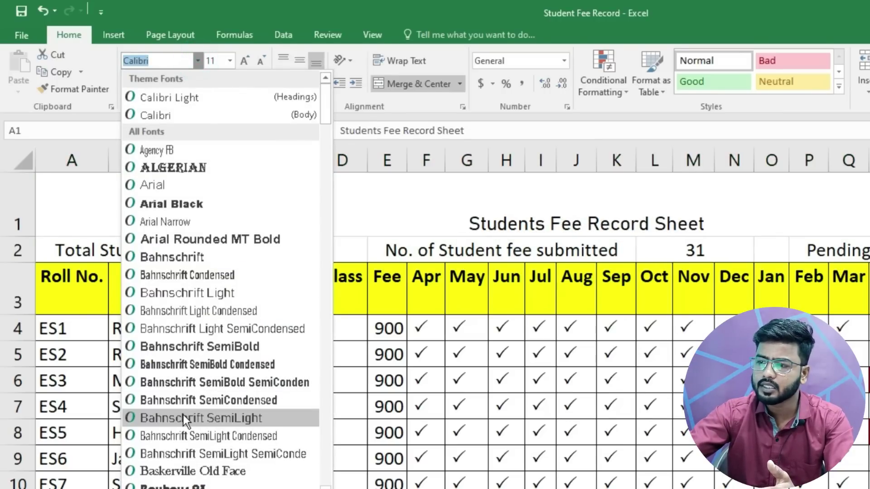
pyautogui.click(186, 382)
pyautogui.click(244, 60)
pyautogui.click(244, 60)
pyautogui.click(244, 61)
pyautogui.click(243, 61)
pyautogui.click(244, 60)
pyautogui.click(244, 61)
pyautogui.click(244, 60)
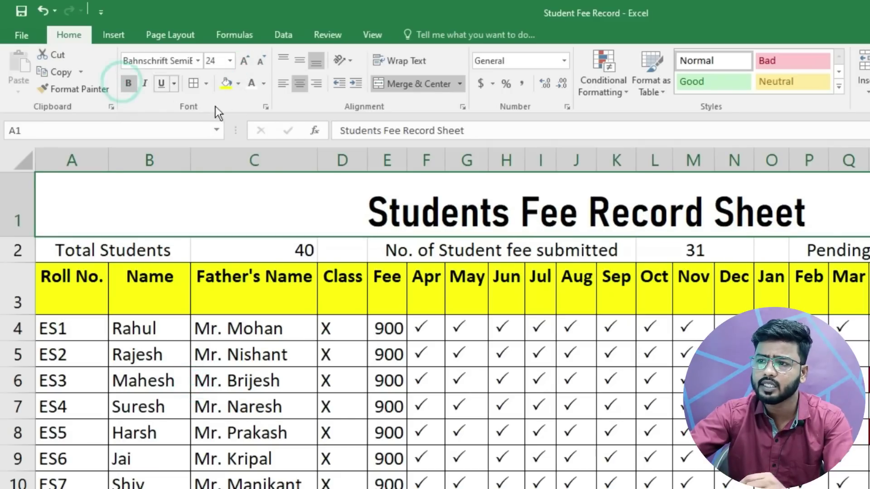
pyautogui.click(299, 64)
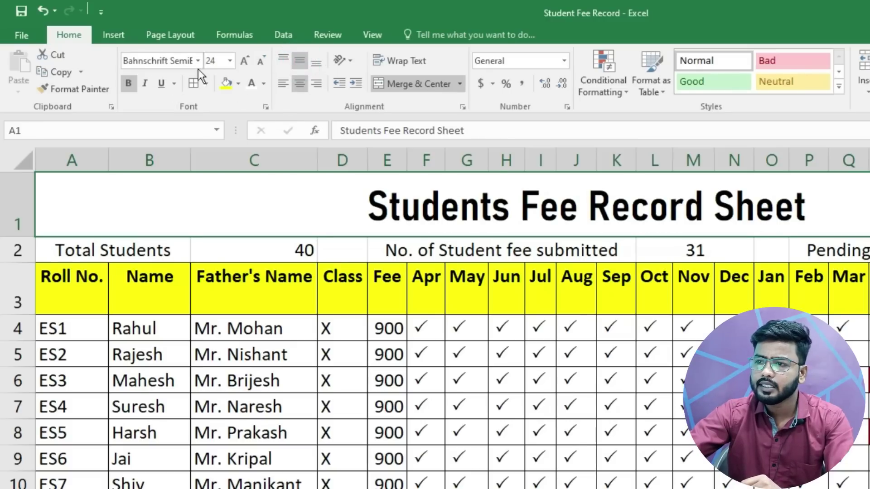
pyautogui.click(238, 83)
pyautogui.click(240, 229)
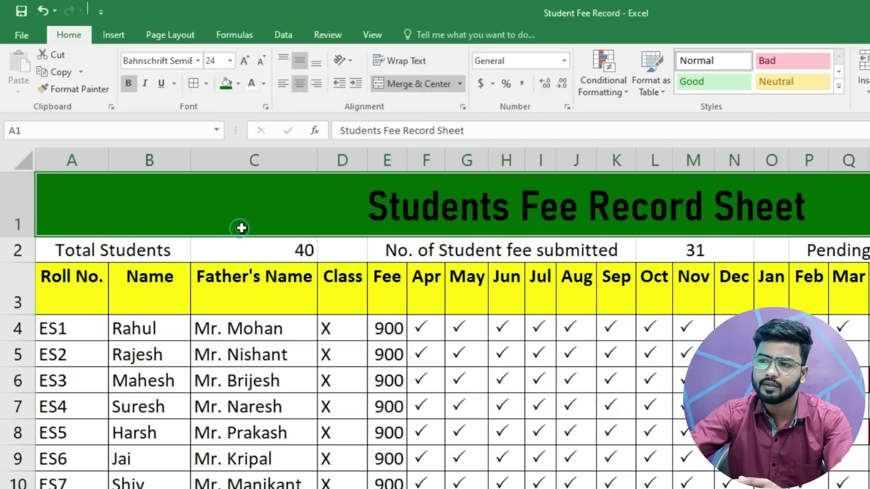
pyautogui.click(255, 84)
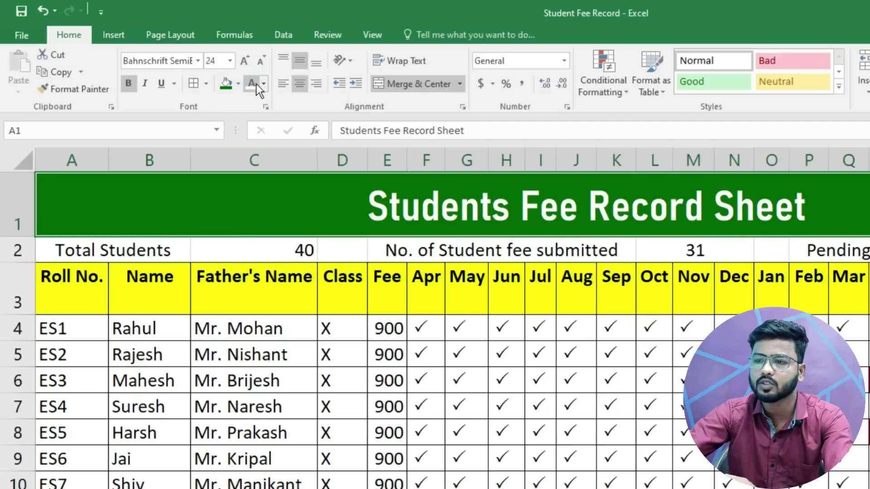
pyautogui.click(102, 250)
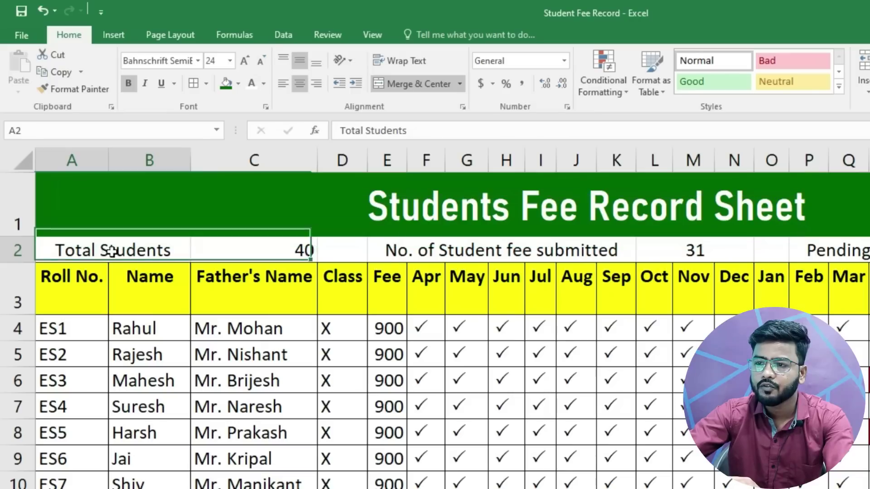
# - Give Total Students white text on black, and its count 40 a gold fill, bold and centred
pyautogui.click(237, 88)
pyautogui.click(236, 119)
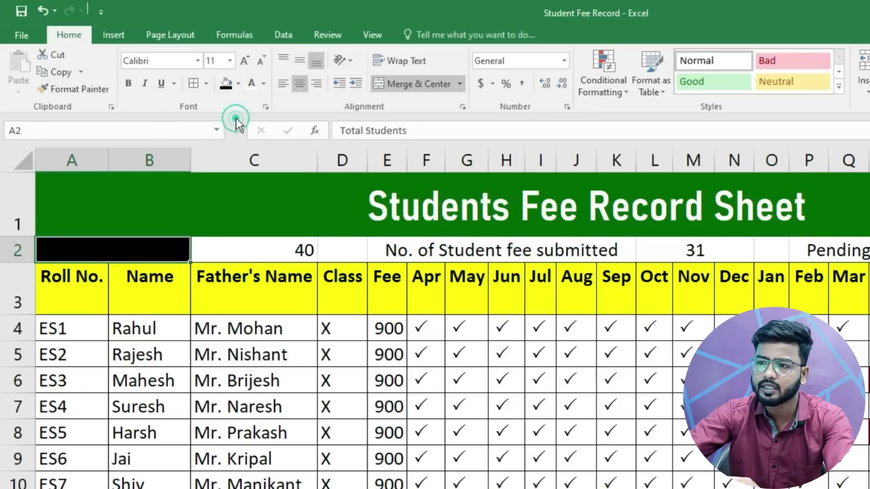
pyautogui.click(254, 89)
pyautogui.click(230, 239)
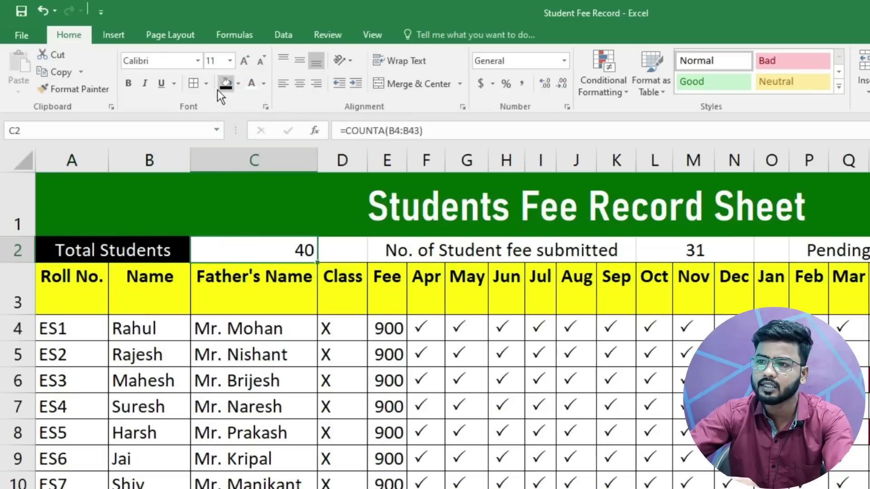
pyautogui.click(238, 83)
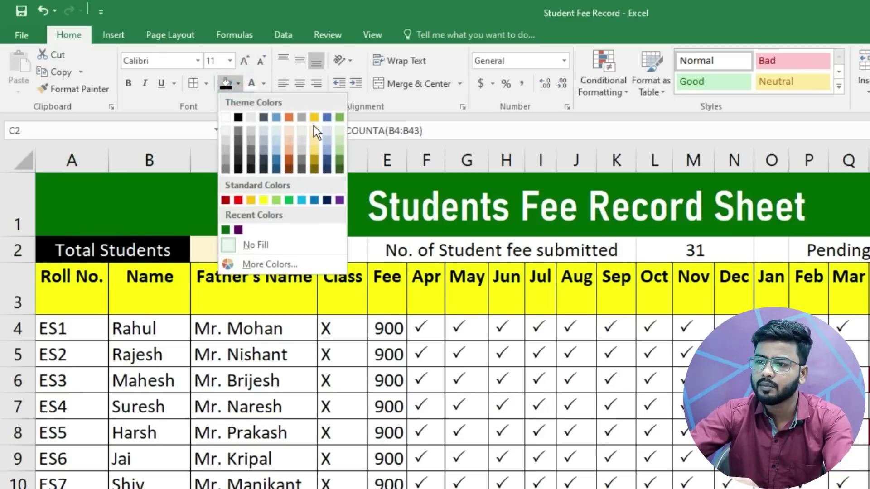
pyautogui.click(313, 129)
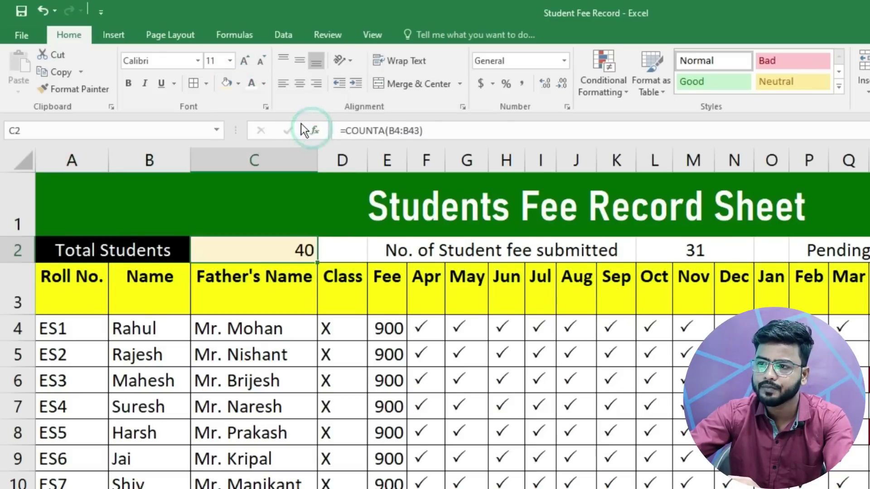
pyautogui.hotkey('ctrl', 'b')
pyautogui.click(299, 87)
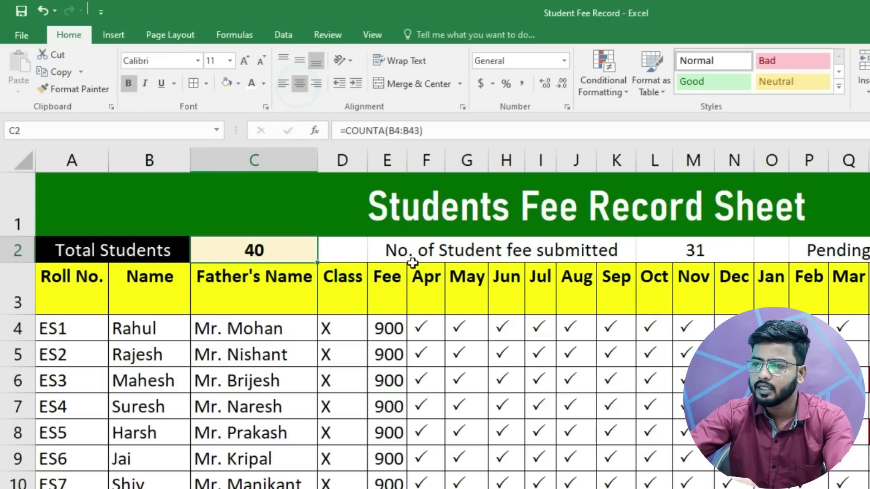
# - Make the submitted label white on dark blue, and give L2:O2 a tan fill with bold 31
pyautogui.click(422, 251)
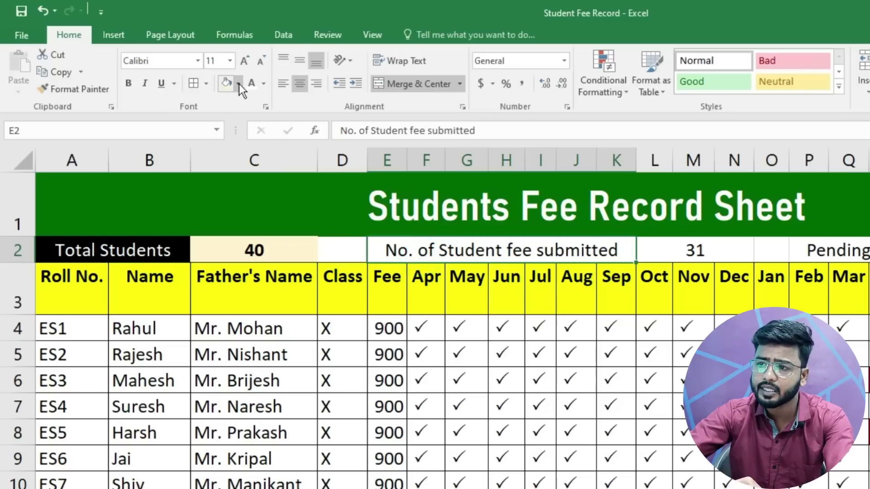
pyautogui.click(239, 84)
pyautogui.click(331, 200)
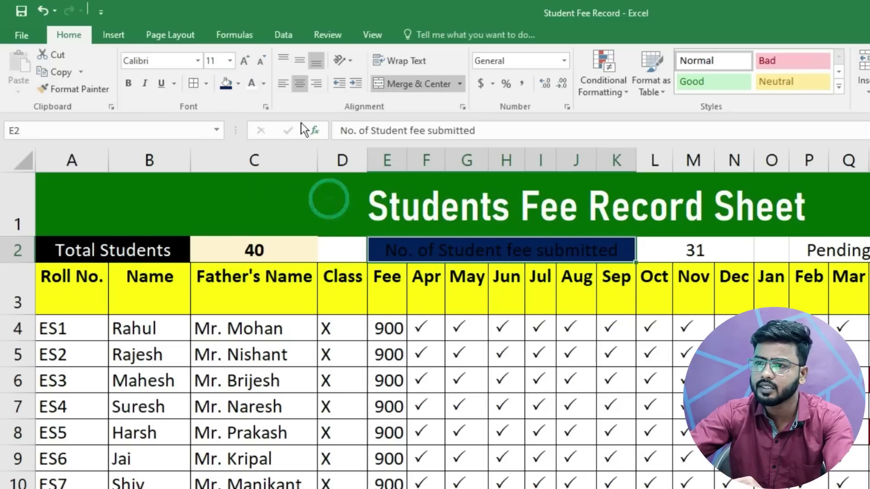
pyautogui.click(252, 83)
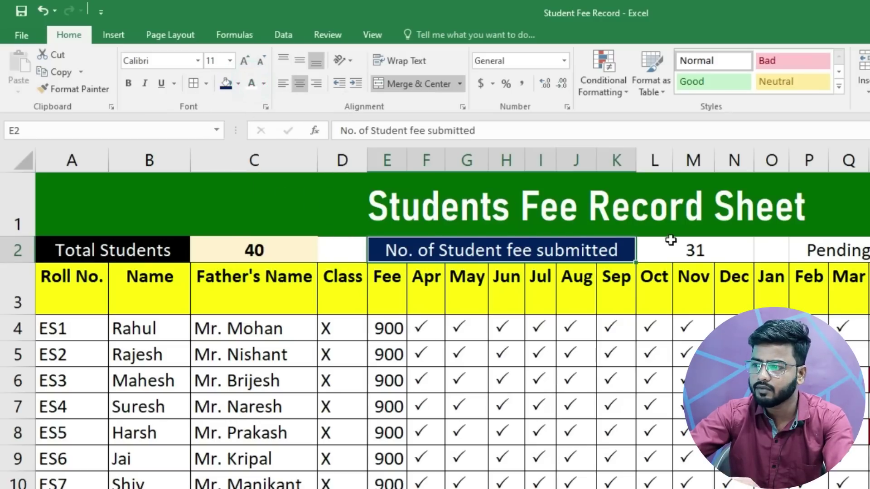
pyautogui.moveTo(671, 251); pyautogui.dragTo(770, 250)
pyautogui.click(241, 84)
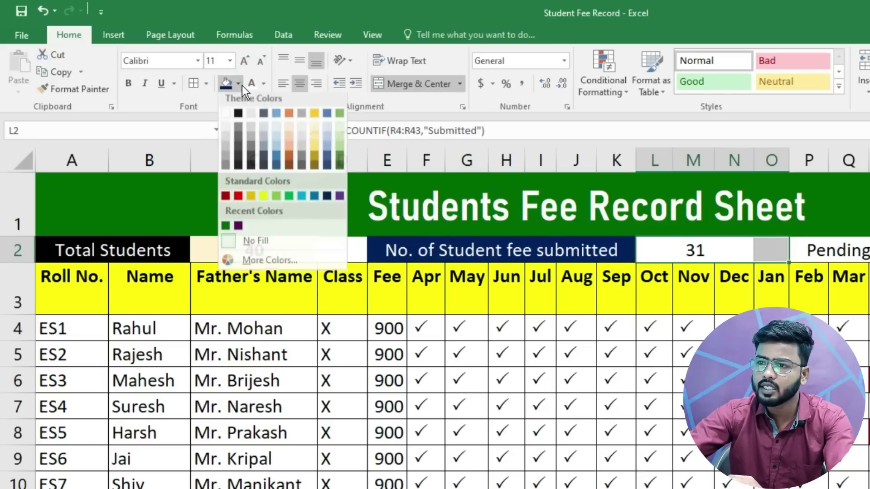
pyautogui.click(311, 132)
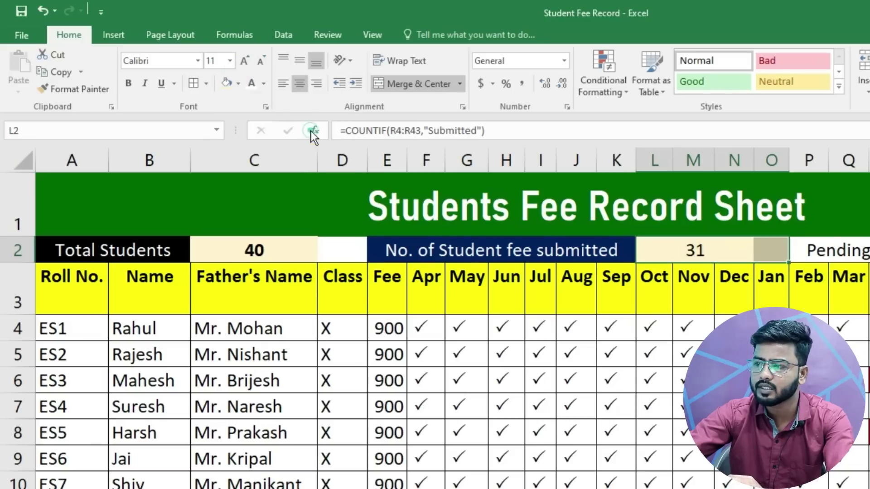
pyautogui.click(129, 83)
# - Make Pending Students bold white on purple, and give S2:T2 a cream fill with bold 9
pyautogui.click(829, 251)
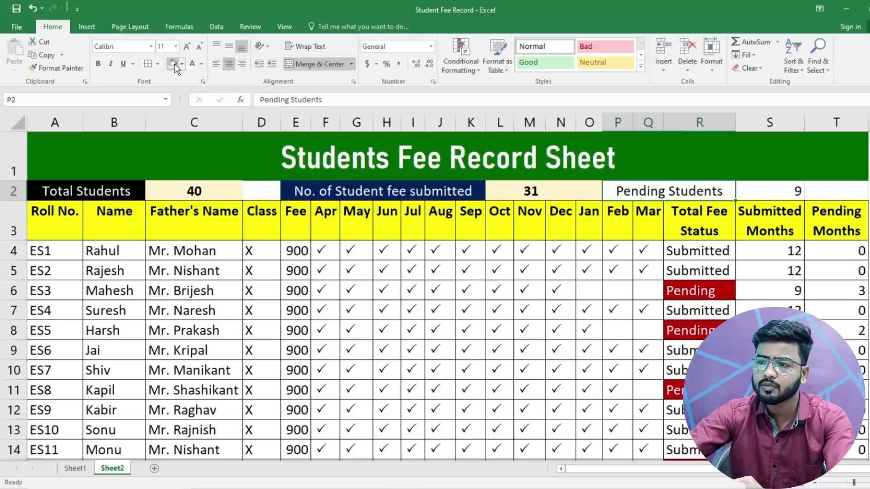
pyautogui.click(183, 65)
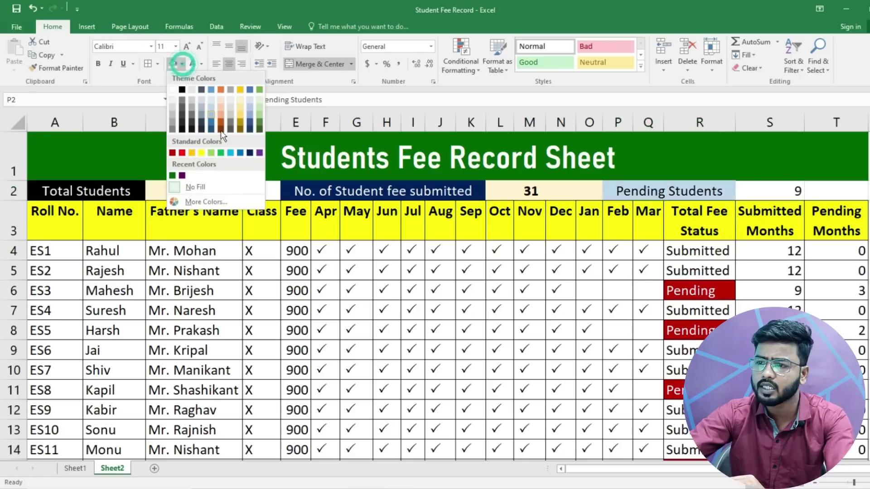
pyautogui.click(180, 175)
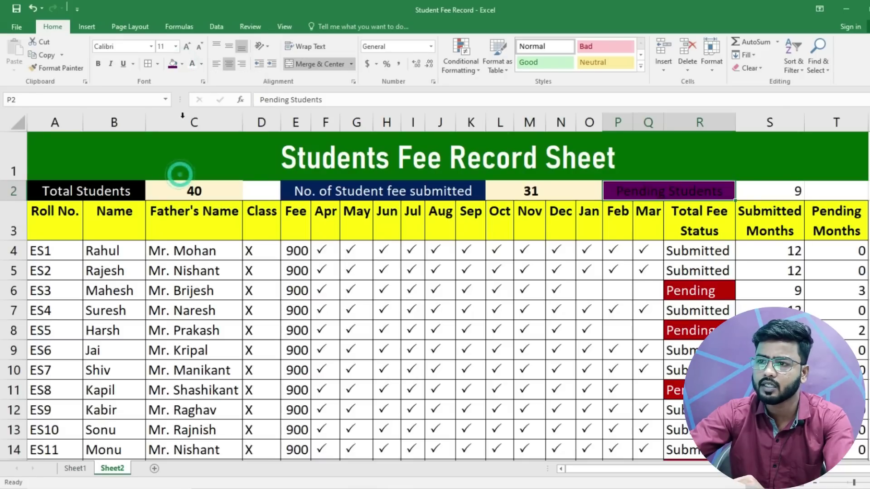
pyautogui.click(192, 64)
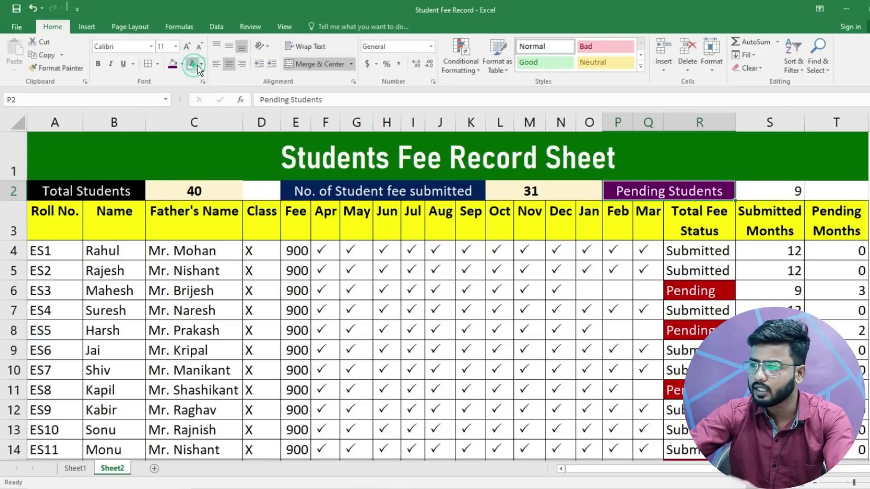
pyautogui.click(100, 64)
pyautogui.click(765, 193)
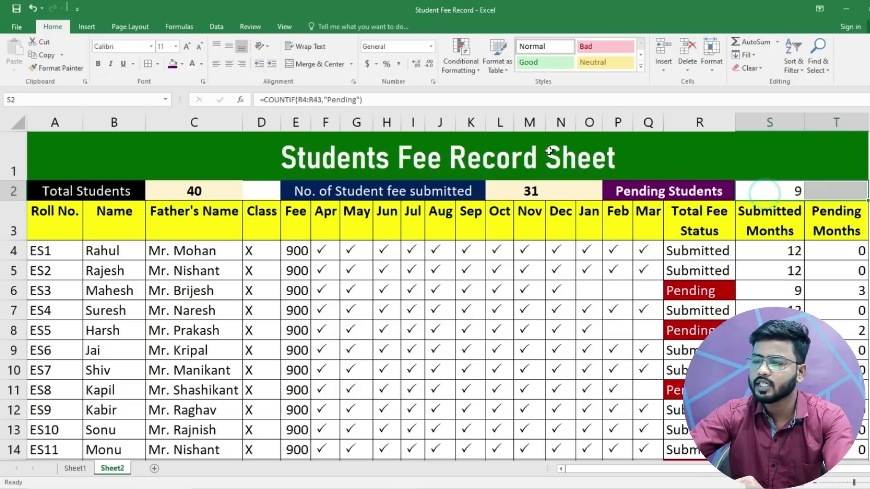
pyautogui.click(181, 64)
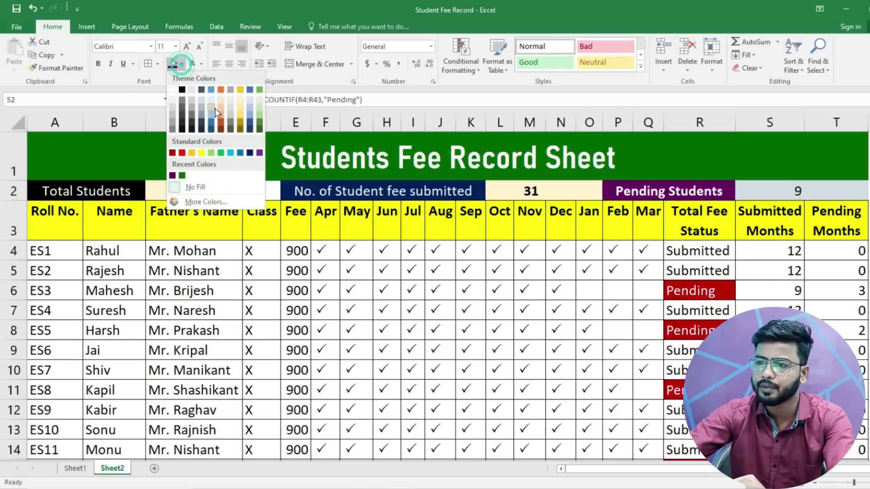
pyautogui.click(241, 99)
pyautogui.click(102, 64)
# - Give the Total Students count cells C2:D2 the same cream fill
pyautogui.click(695, 250)
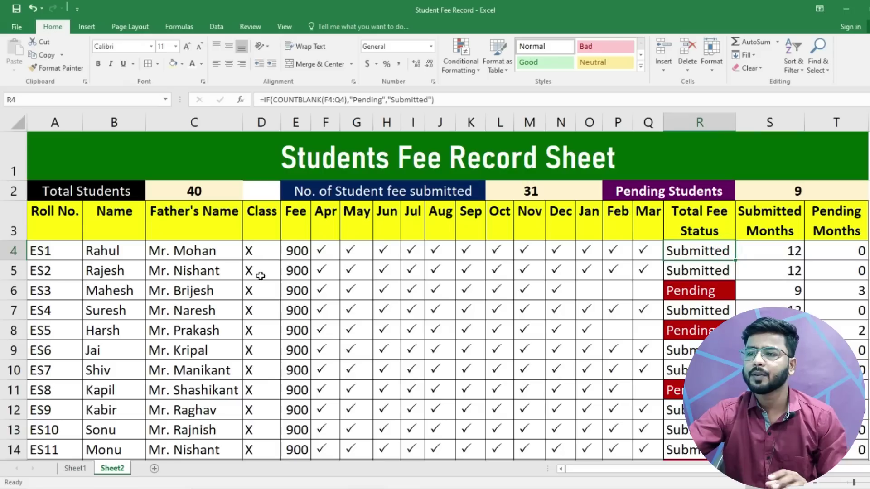
pyautogui.click(227, 191)
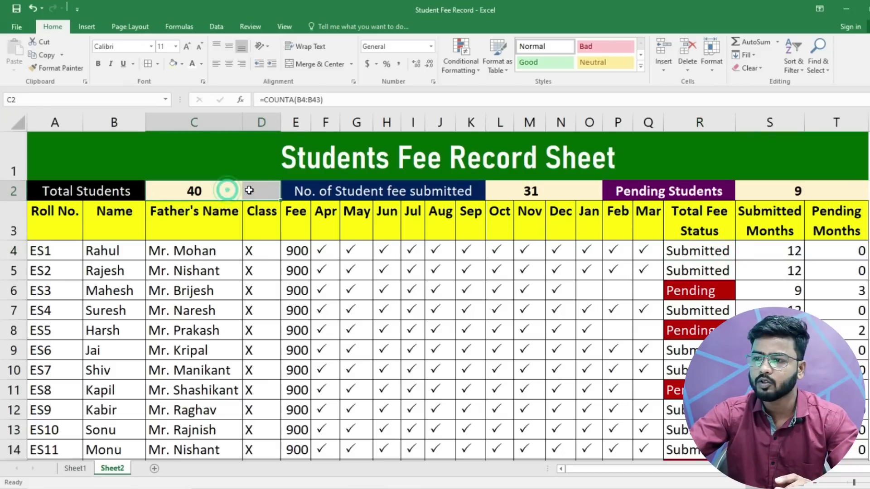
pyautogui.click(172, 64)
pyautogui.click(276, 290)
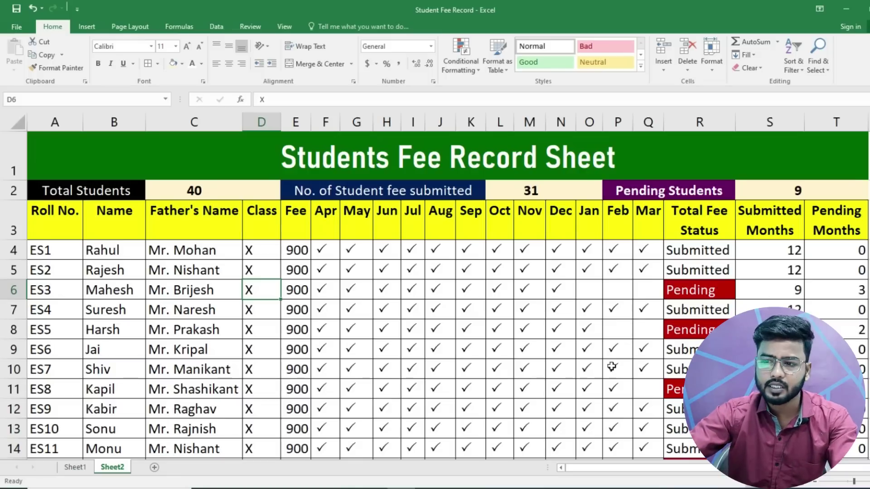
pyautogui.click(61, 248)
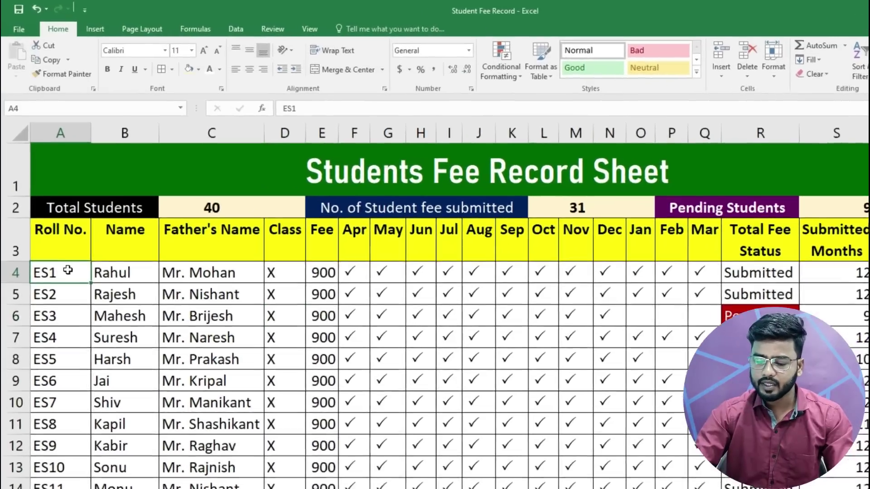
# - Make the Roll No. column A4:A43 bold, centred, with a light blue fill
pyautogui.hotkey('ctrl', 'shift', 'Down')
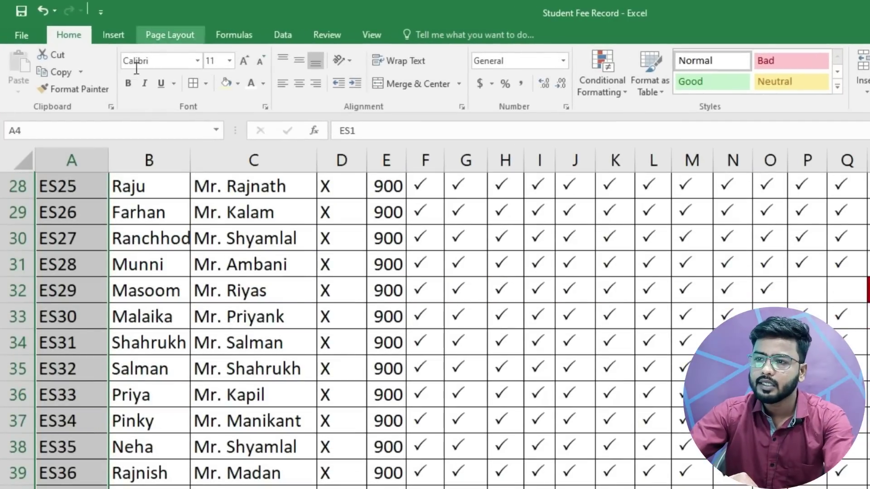
pyautogui.click(127, 85)
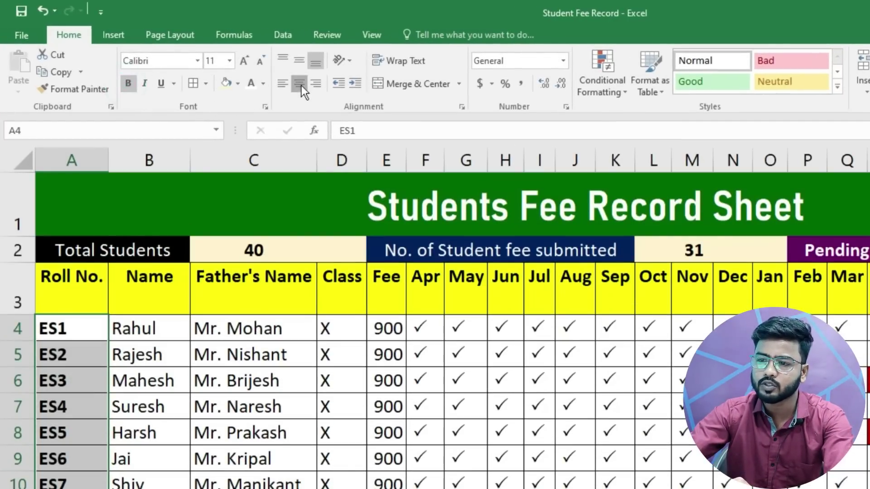
pyautogui.click(300, 84)
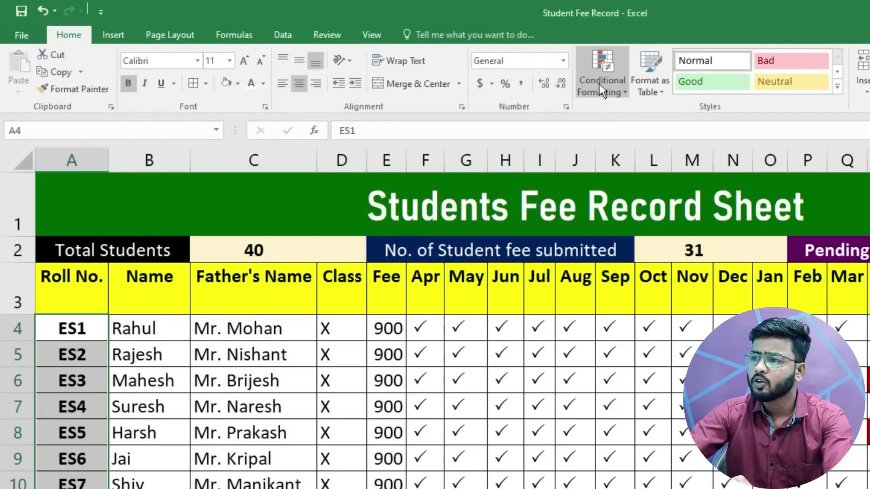
pyautogui.click(238, 83)
pyautogui.click(327, 132)
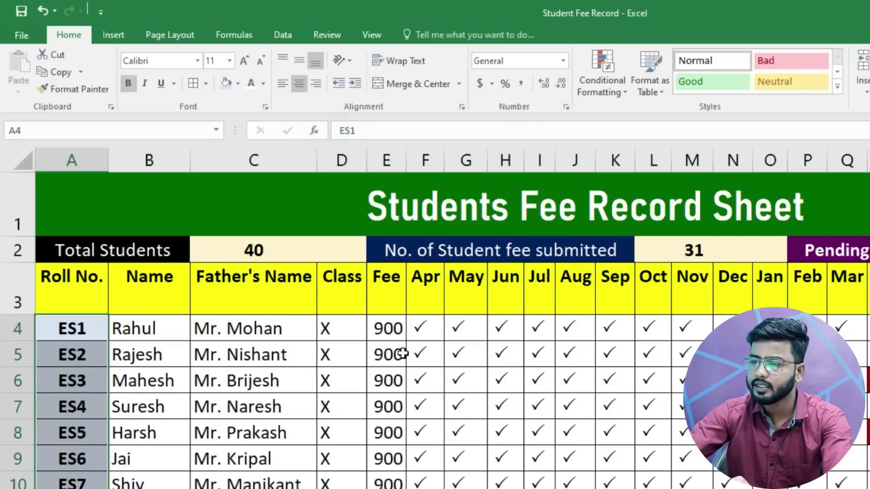
# - Give the Apr–Mar tick cells F4:Q43 a light cream fill
pyautogui.click(425, 334)
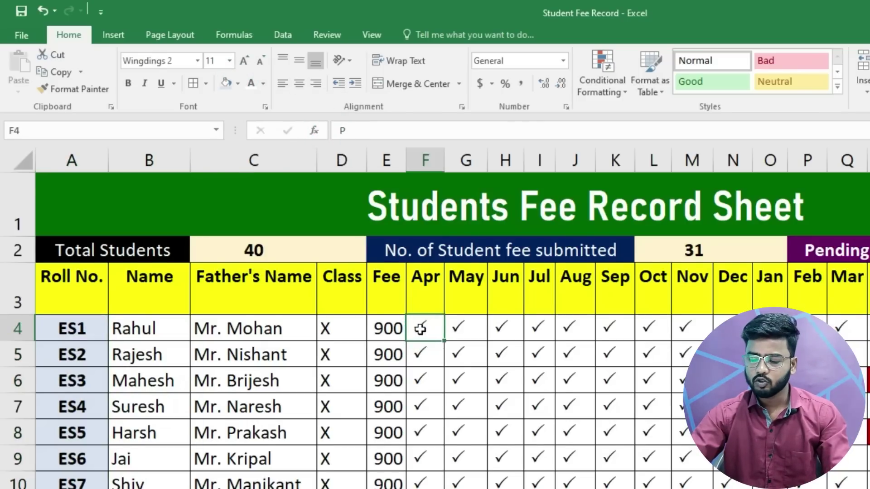
pyautogui.hotkey('ctrl', 'shift', 'Down')
pyautogui.hotkey('ctrl', 'shift', 'Right')
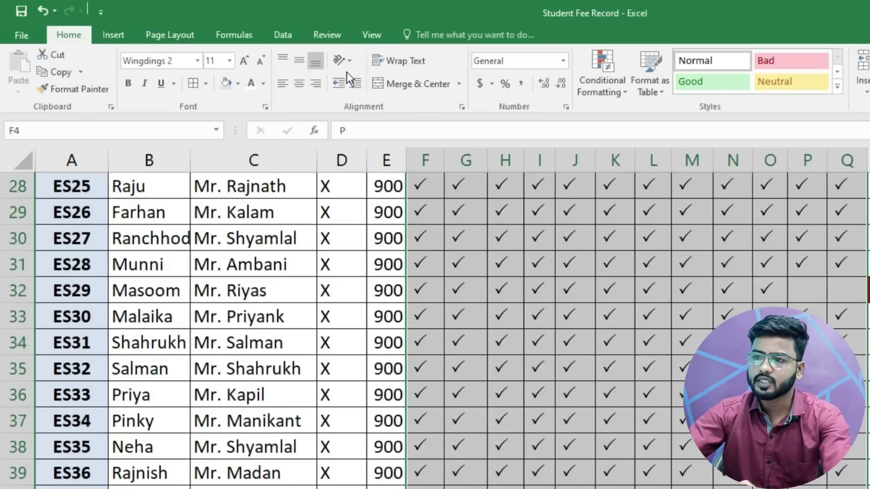
pyautogui.click(238, 83)
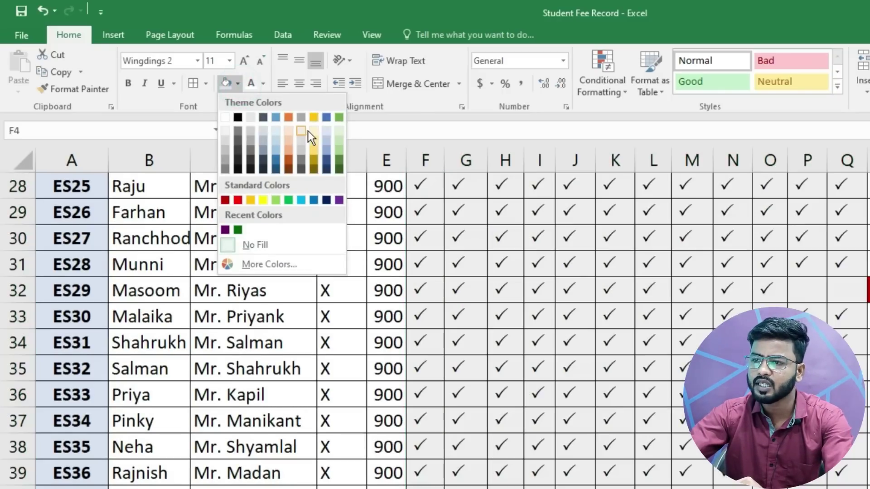
pyautogui.click(312, 130)
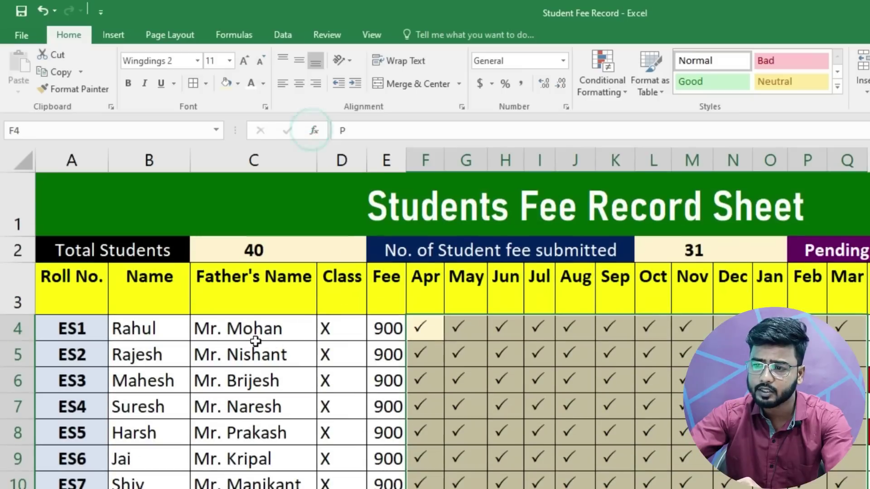
pyautogui.click(144, 334)
pyautogui.click(387, 330)
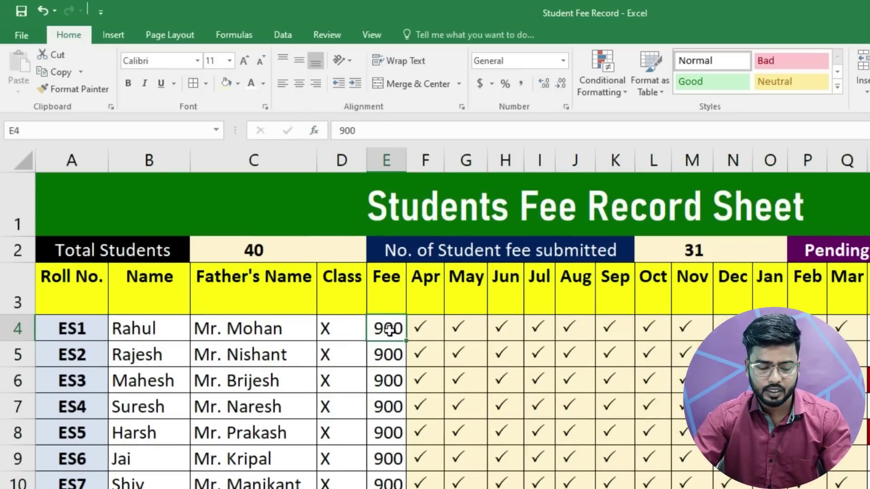
# - Give the Fee column E4:E43 a dark-red fill with bold white 900 values
pyautogui.hotkey('ctrl', 'shift', 'Down')
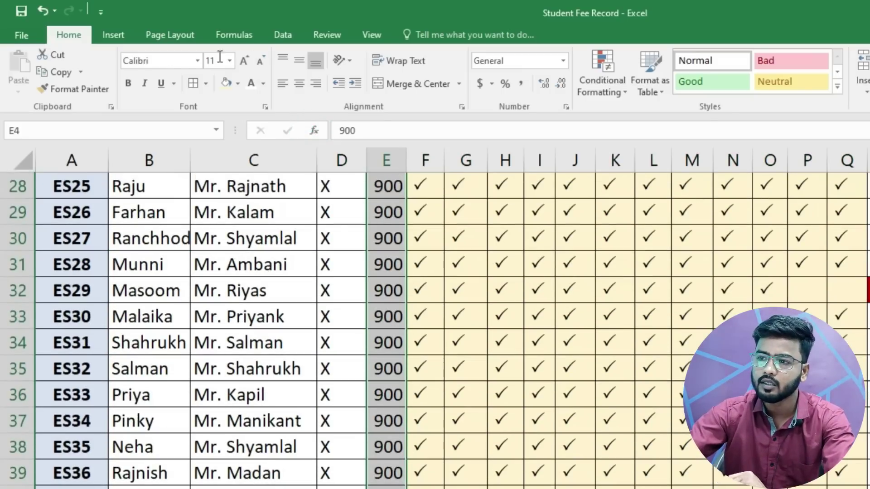
pyautogui.click(237, 83)
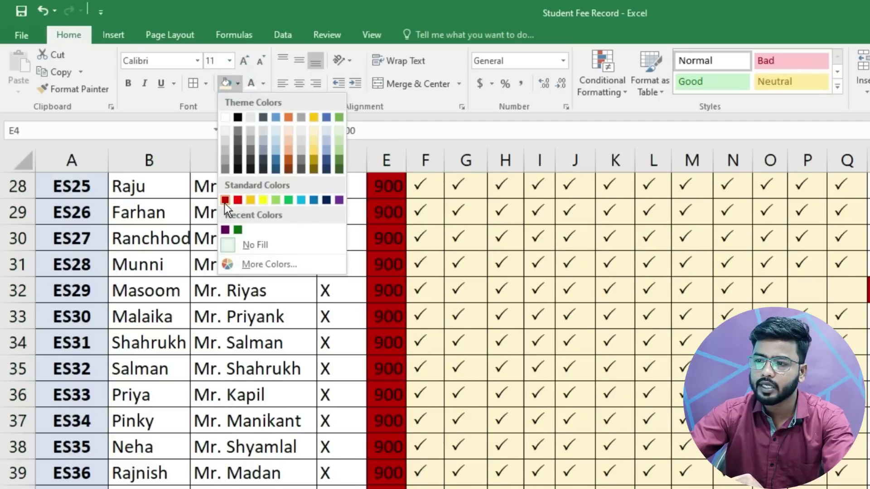
pyautogui.click(225, 199)
pyautogui.click(128, 82)
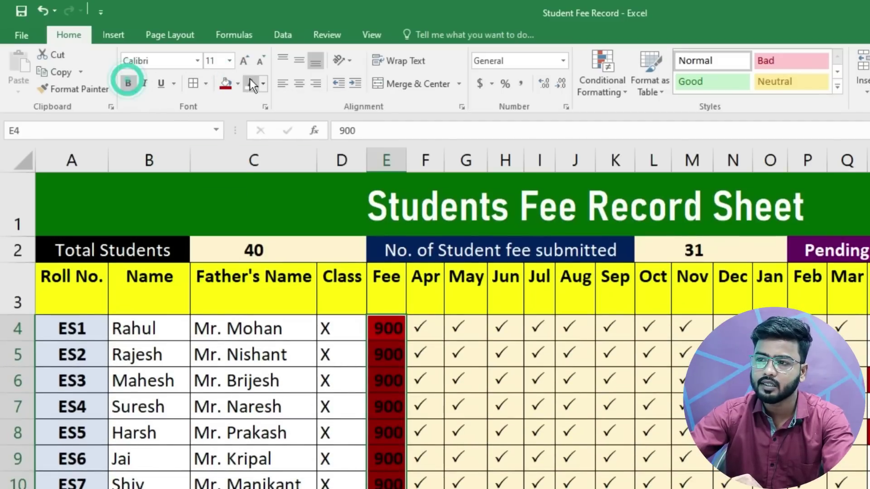
pyautogui.click(251, 82)
pyautogui.click(732, 459)
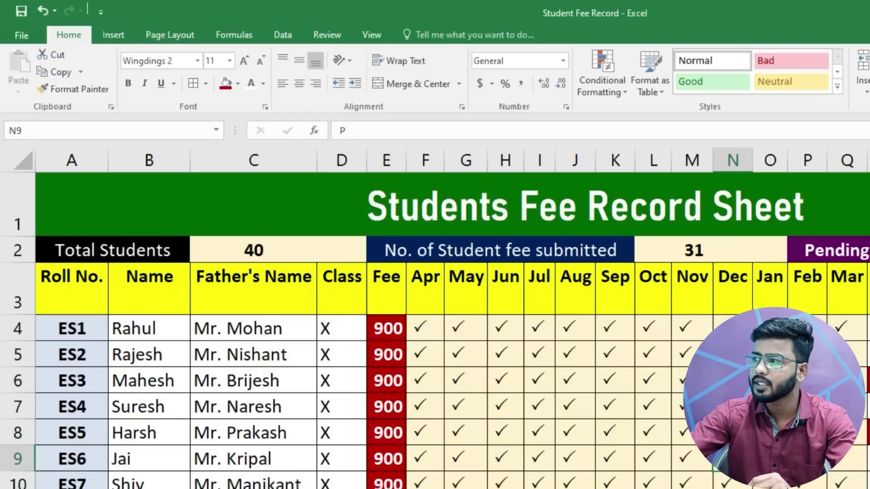
# - Collapse the ribbon with Ctrl+F1 so only tab names show, then select R5
pyautogui.hotkey('ctrl', 'F1')
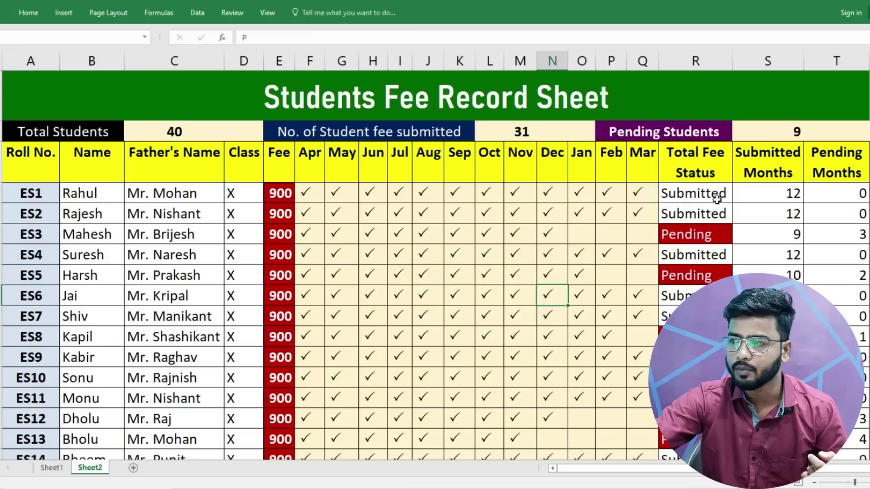
pyautogui.click(705, 217)
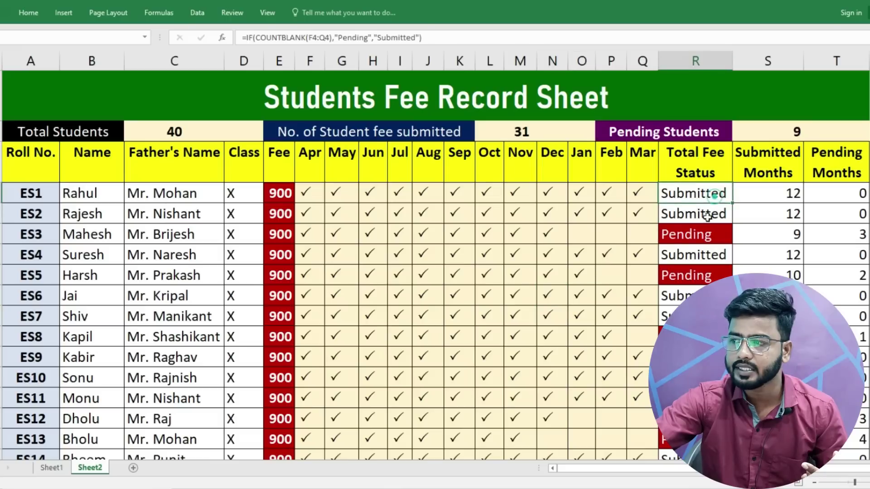